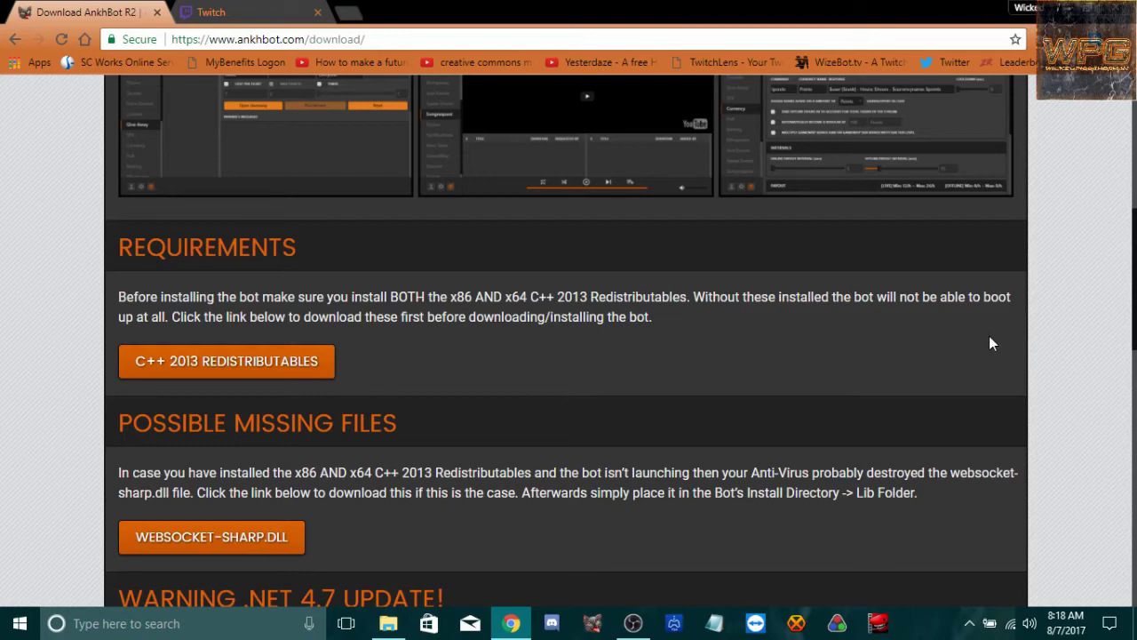
Review the requirements on the AnkhBot download page and download the EXE installer for version 1.0.2.0.
{"action": "scroll", "coordinate": [990, 338], "scroll_direction": "down", "scroll_amount": 2}
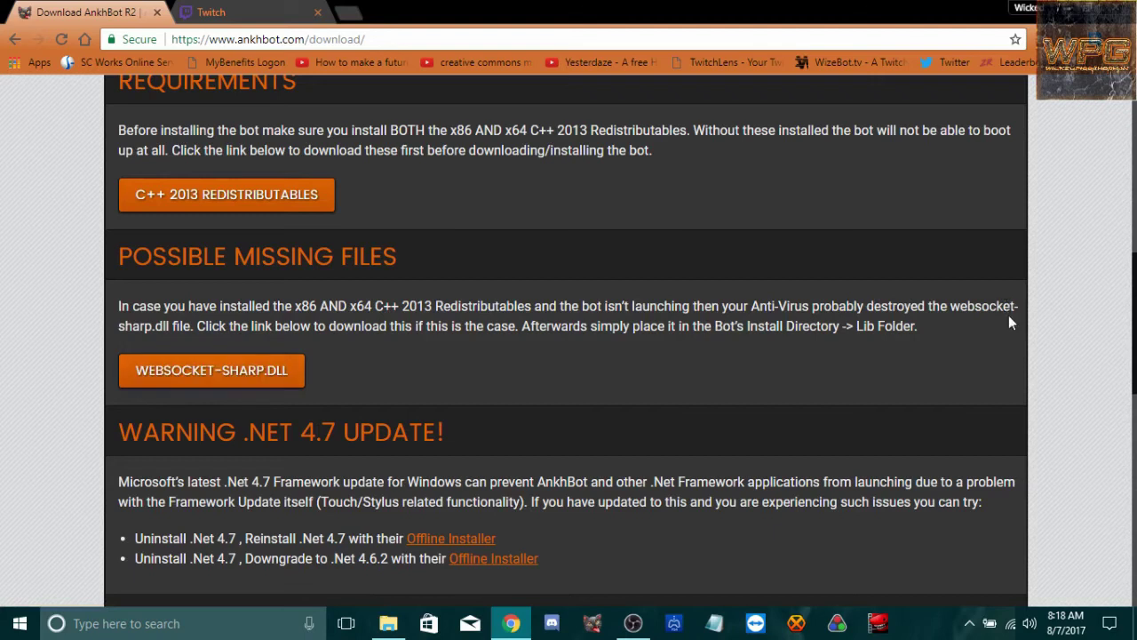
{"action": "scroll", "coordinate": [1007, 311], "scroll_direction": "down", "scroll_amount": 5}
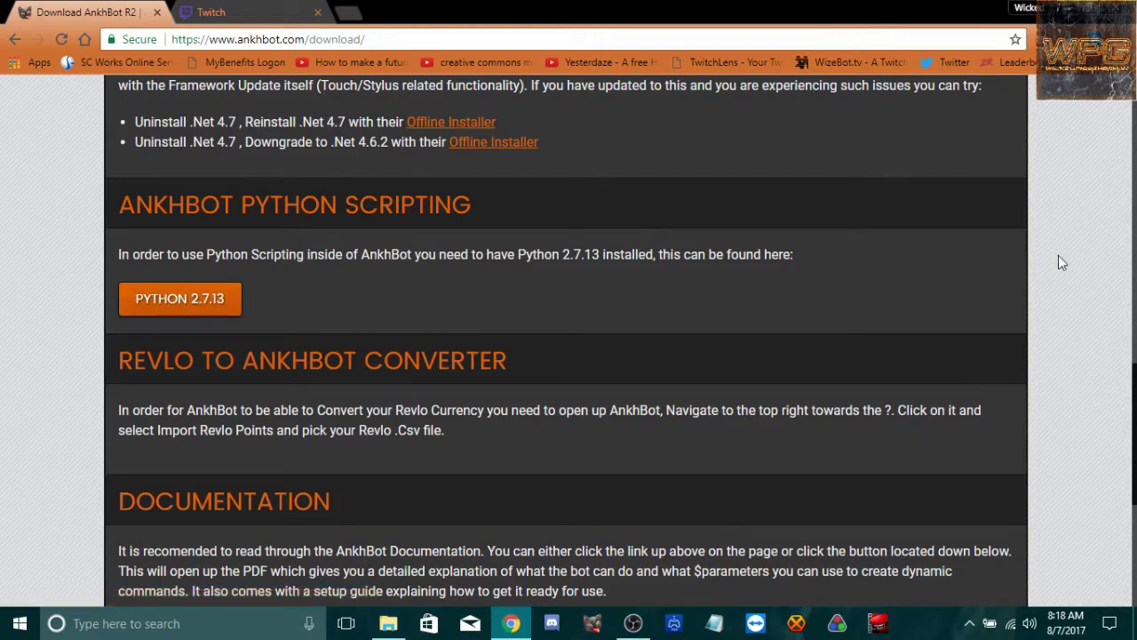
{"action": "scroll", "coordinate": [1059, 257], "scroll_direction": "down", "scroll_amount": 2}
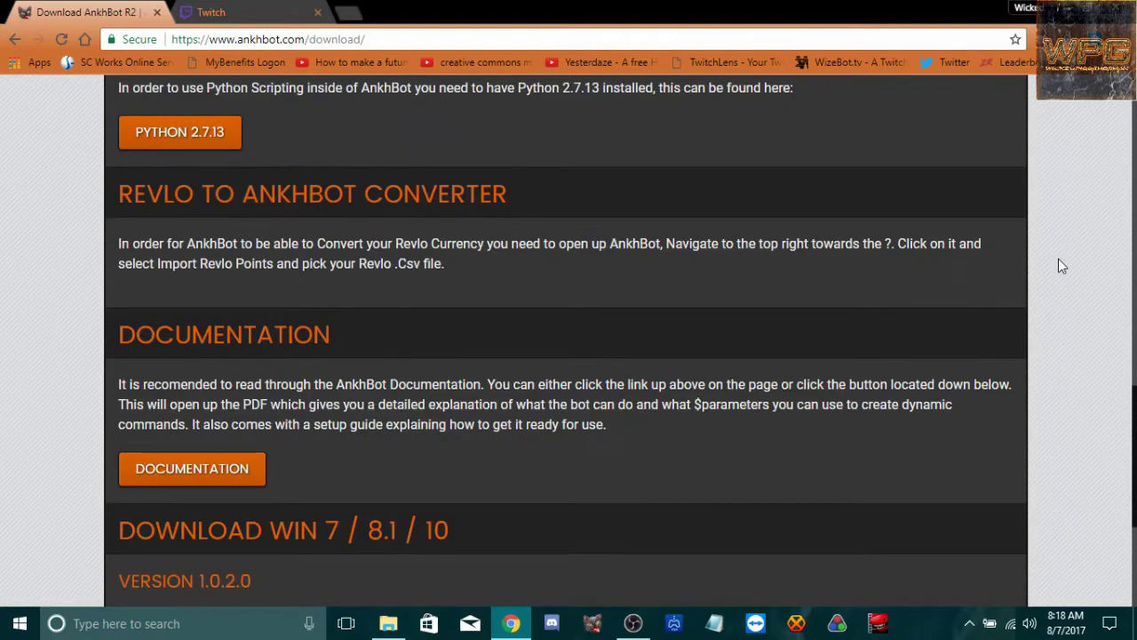
{"action": "scroll", "coordinate": [1061, 265], "scroll_direction": "down", "scroll_amount": 3}
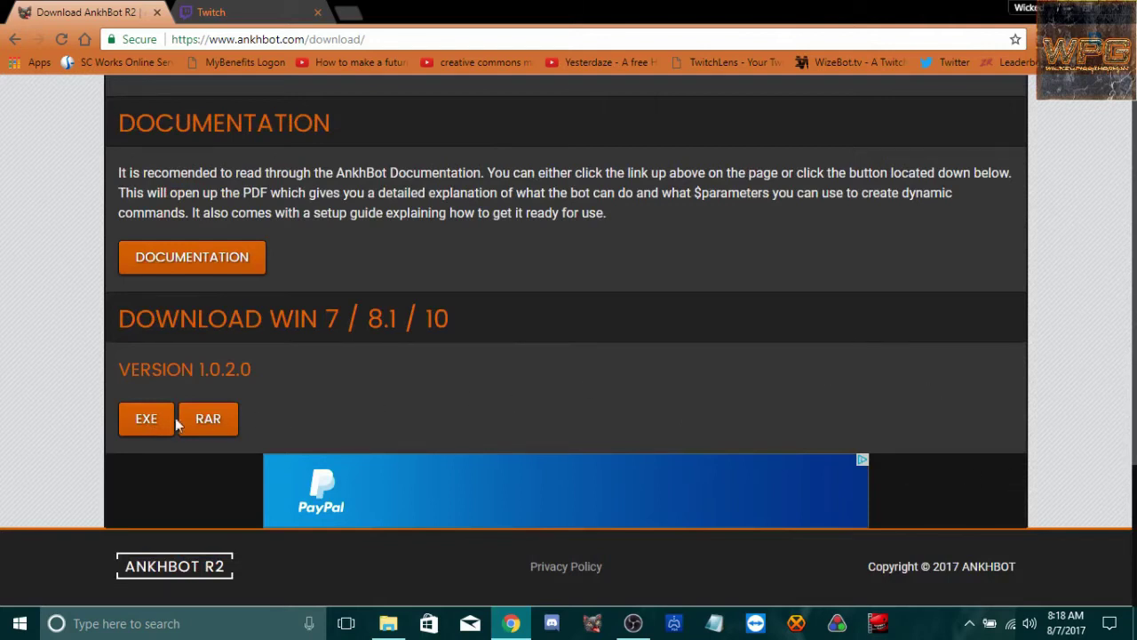
{"action": "left_click", "coordinate": [148, 426]}
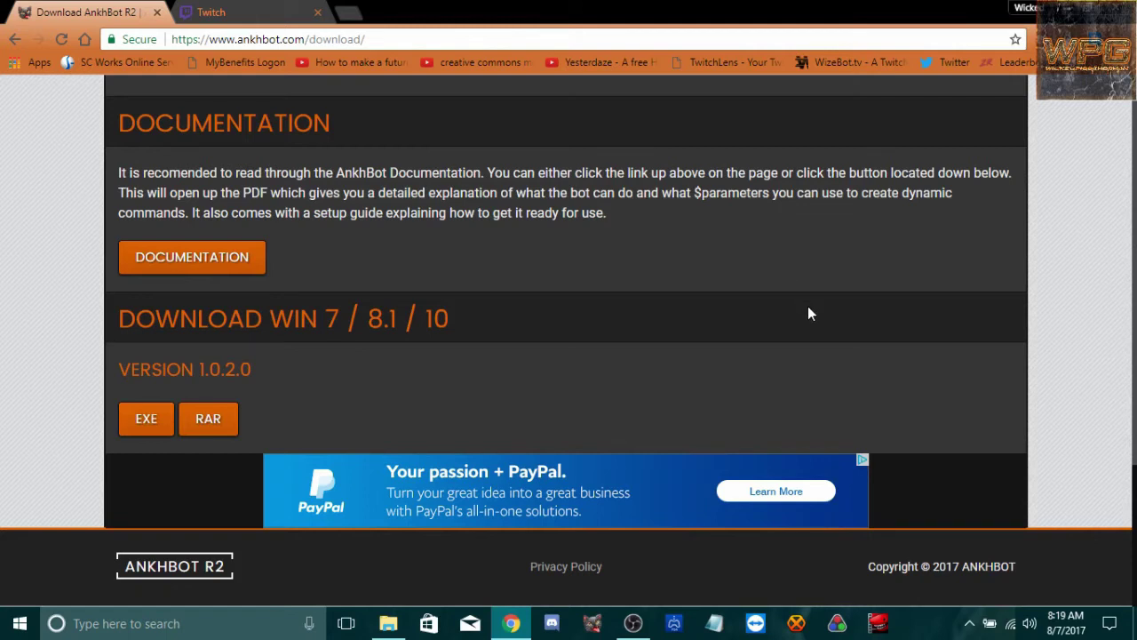
Show the ANKHBOT (F:) drive in File Explorer and close the AnkhBot download page in the browser.
{"action": "left_click", "coordinate": [387, 625]}
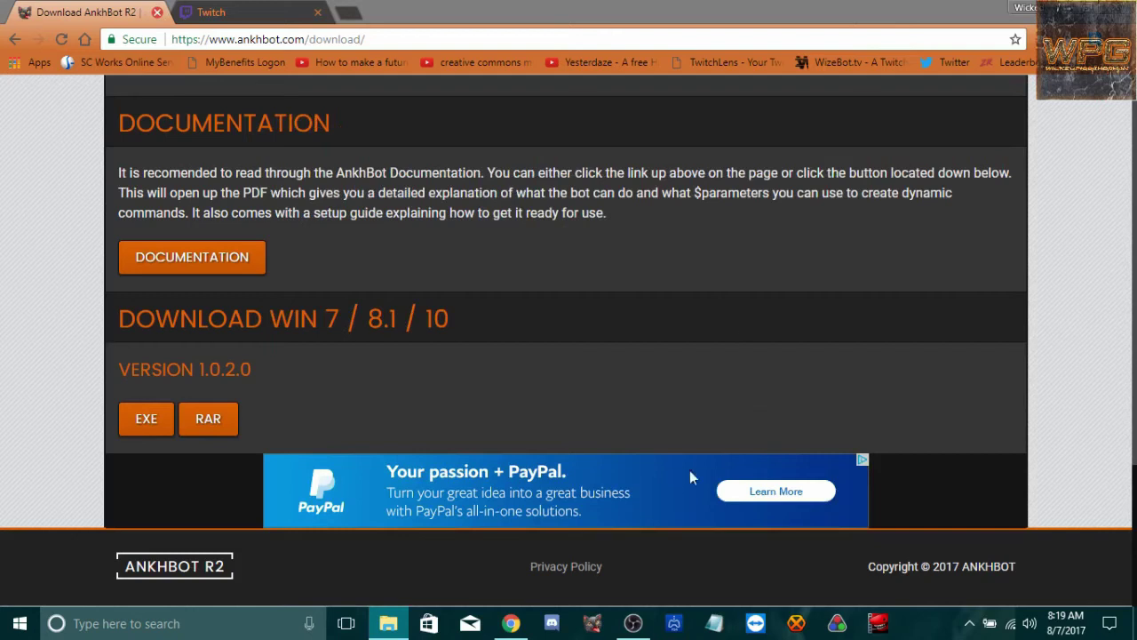
{"action": "left_click", "coordinate": [389, 623]}
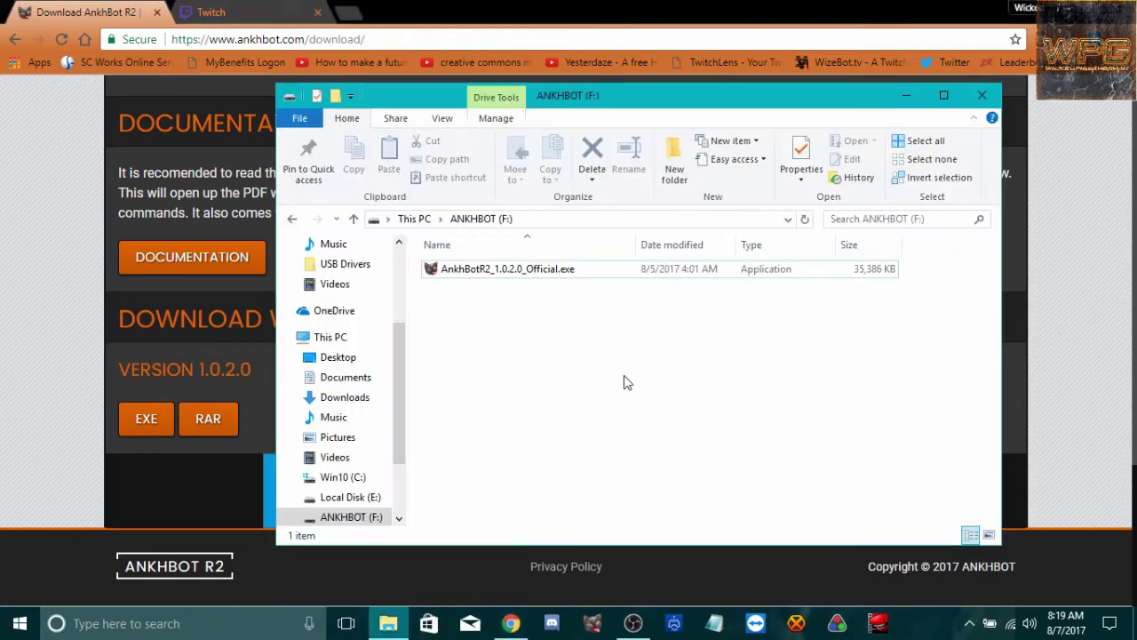
{"action": "left_click", "coordinate": [156, 13]}
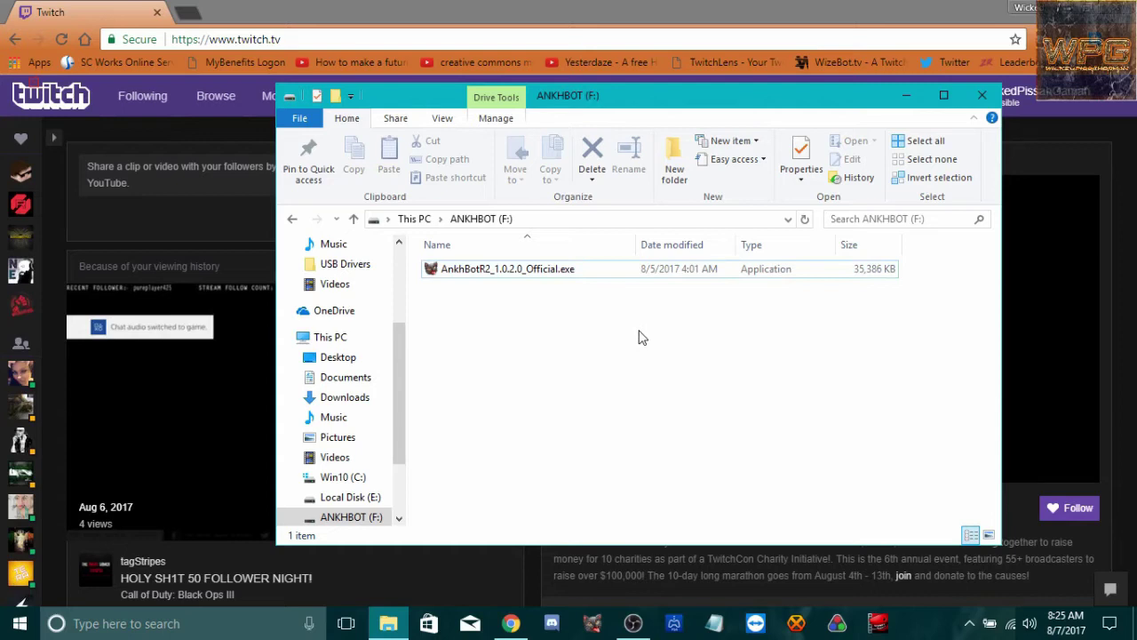
Run AnkhBotR2_1.0.2.0_Official.exe and set the security suite to trust the application and always allow it.
{"action": "double_click", "coordinate": [635, 275]}
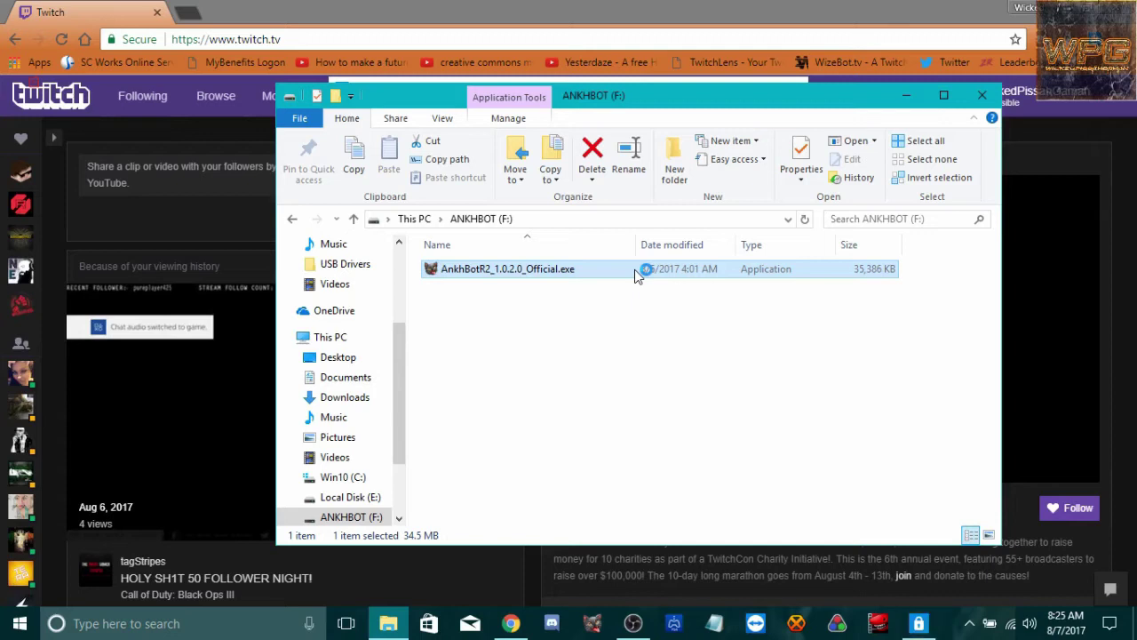
{"action": "left_click", "coordinate": [931, 632]}
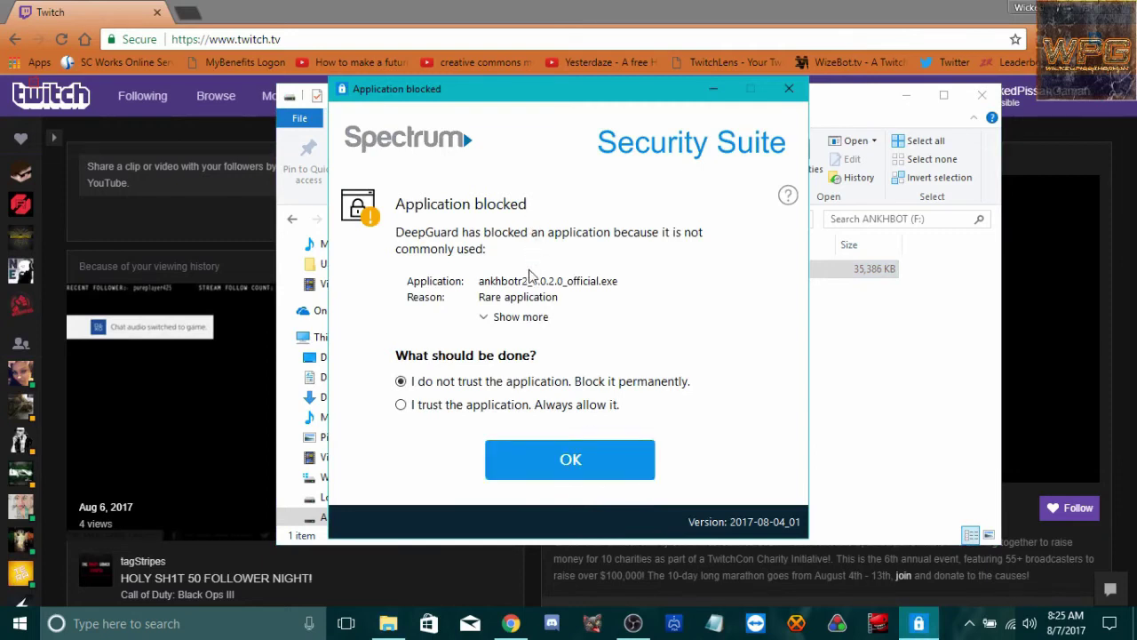
{"action": "left_click", "coordinate": [477, 408]}
{"action": "left_click", "coordinate": [585, 462]}
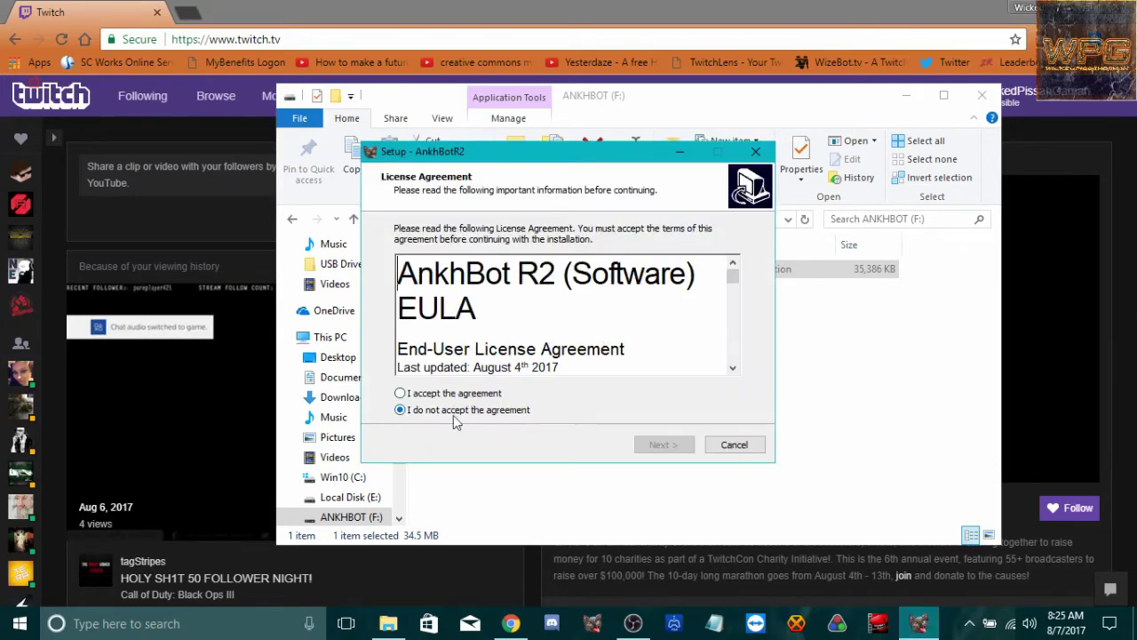
Look through and accept the AnkhBot R2 license agreement, and continue past the installation folder warning.
{"action": "scroll", "coordinate": [551, 293], "scroll_direction": "down", "scroll_amount": 5}
{"action": "scroll", "coordinate": [568, 294], "scroll_direction": "down", "scroll_amount": 6}
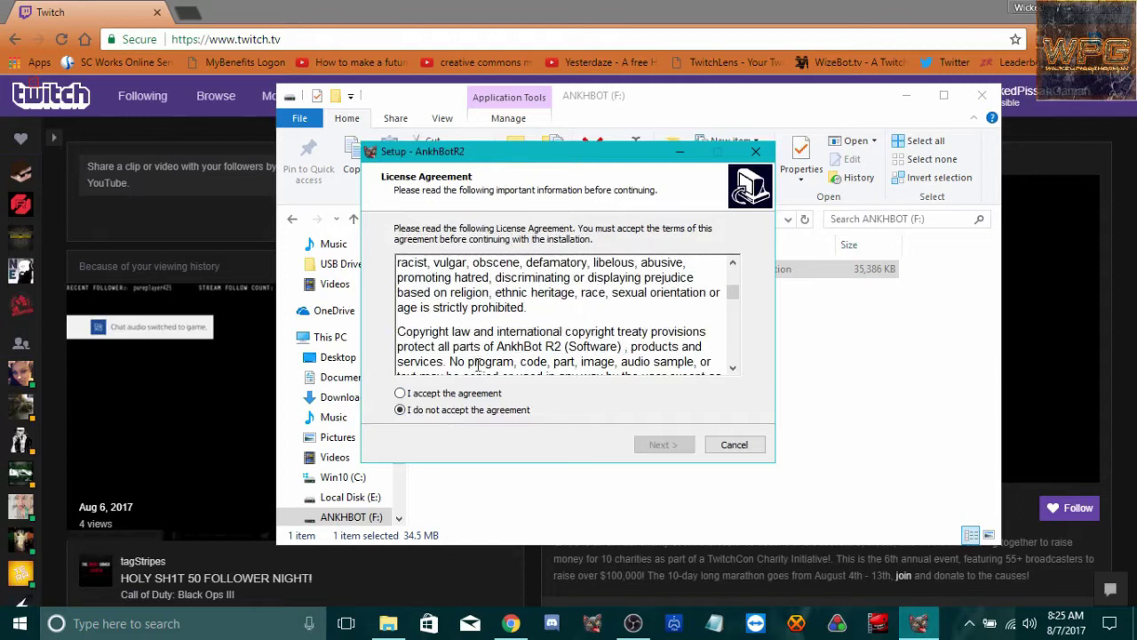
{"action": "left_click", "coordinate": [452, 393]}
{"action": "scroll", "coordinate": [605, 308], "scroll_direction": "up", "scroll_amount": 10}
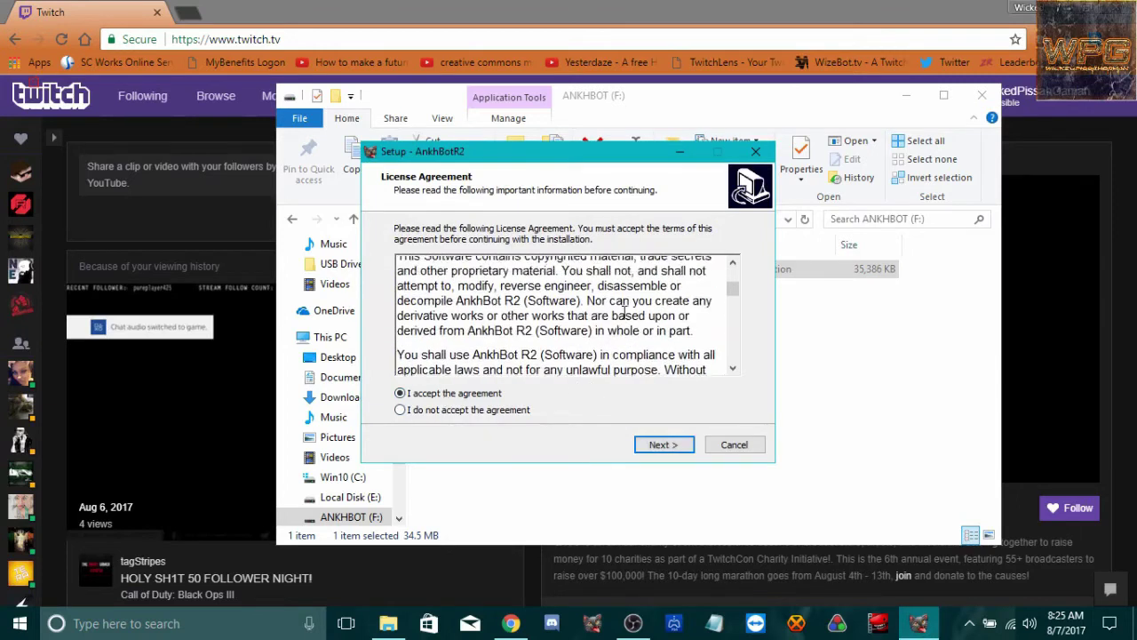
{"action": "scroll", "coordinate": [619, 314], "scroll_direction": "up", "scroll_amount": 2}
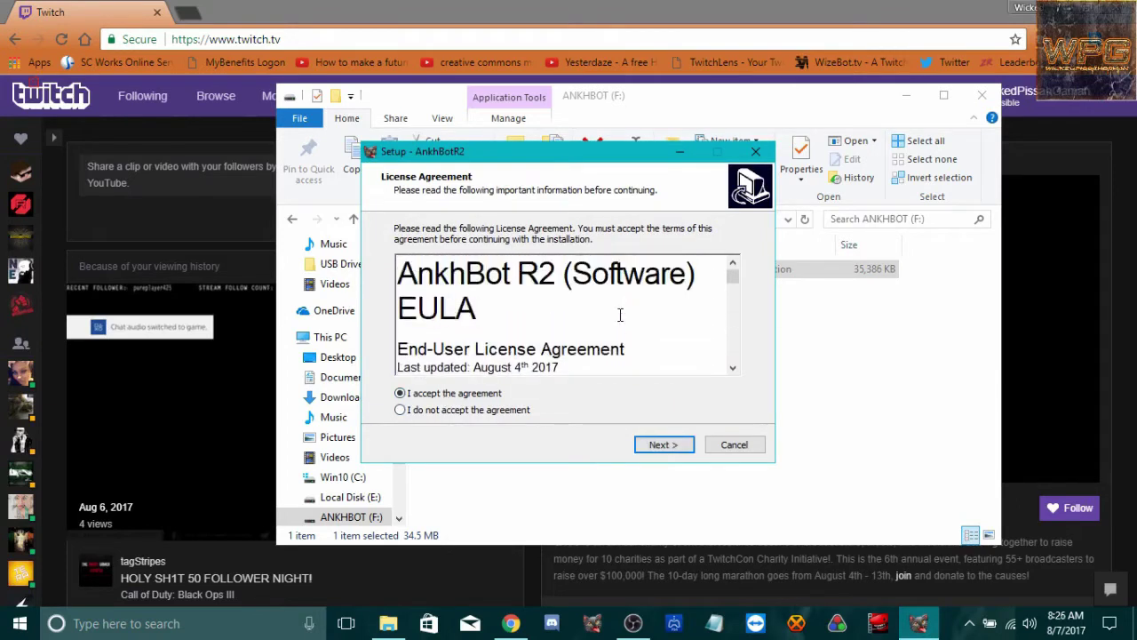
{"action": "left_click", "coordinate": [663, 447]}
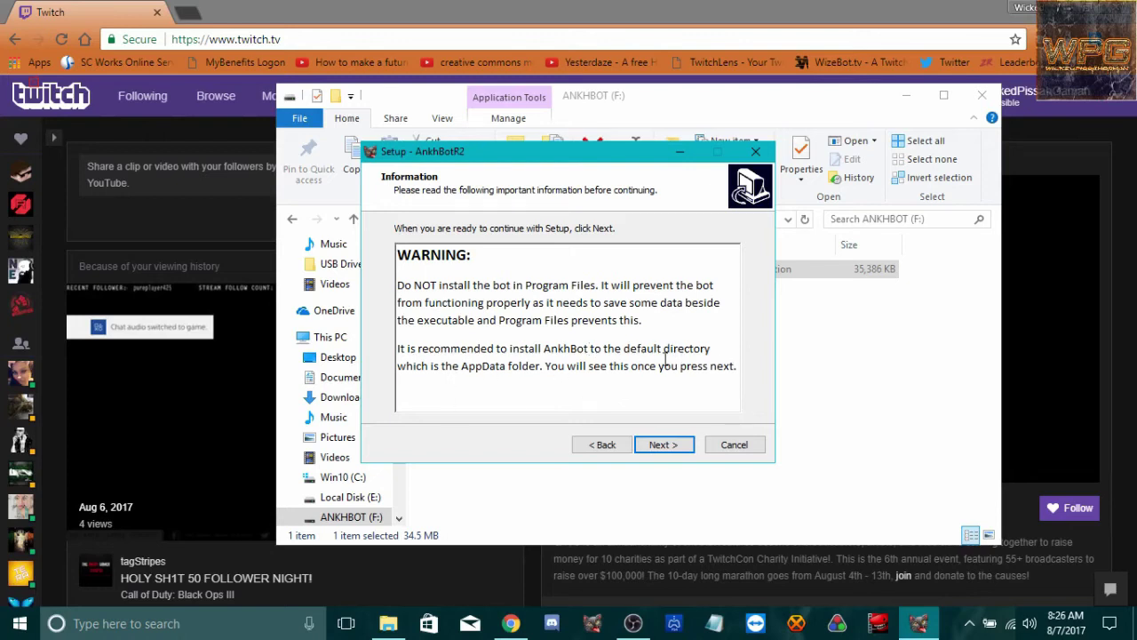
{"action": "left_click", "coordinate": [659, 445]}
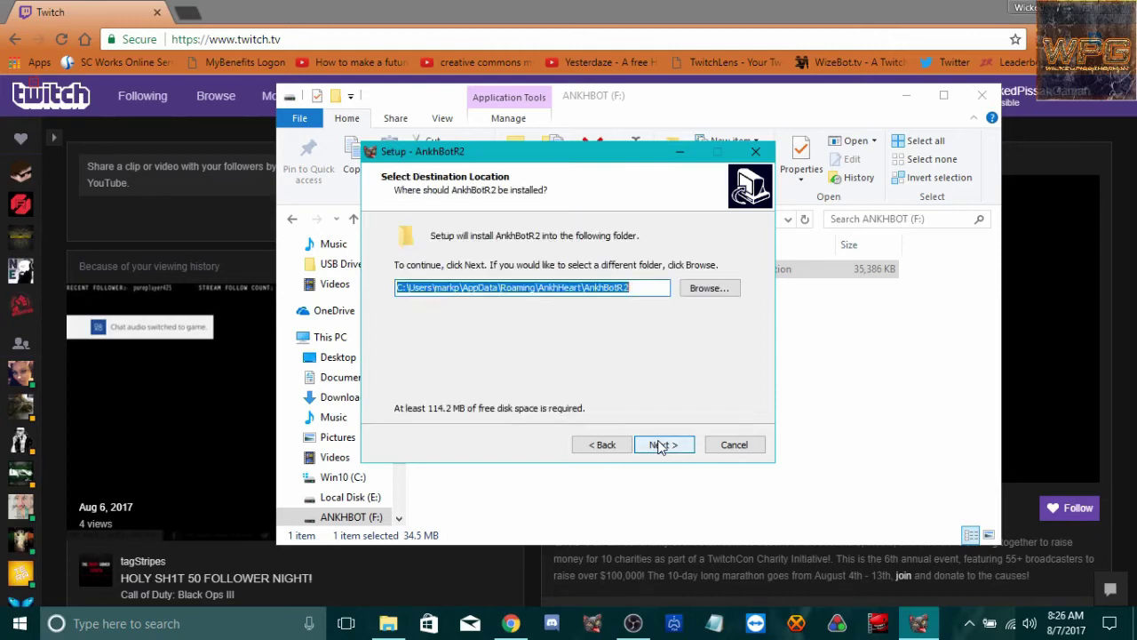
Change the installation destination to F:\AnkhBotR2 by choosing the ANKHBOT (F:) drive, and accept it.
{"action": "left_click", "coordinate": [718, 288]}
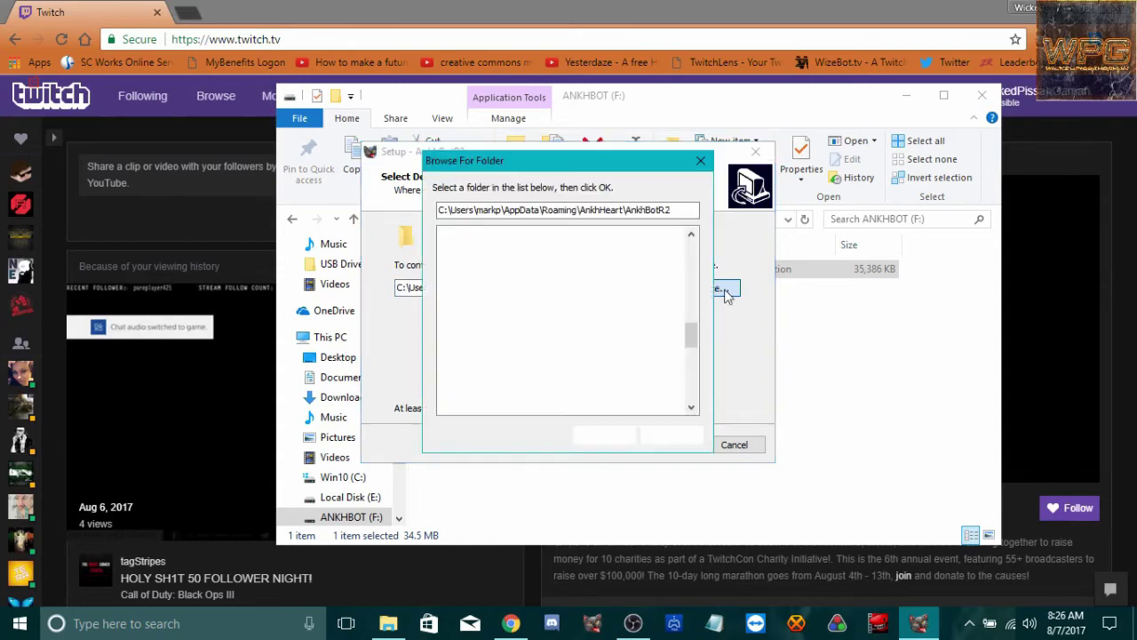
{"action": "left_click", "coordinate": [508, 236]}
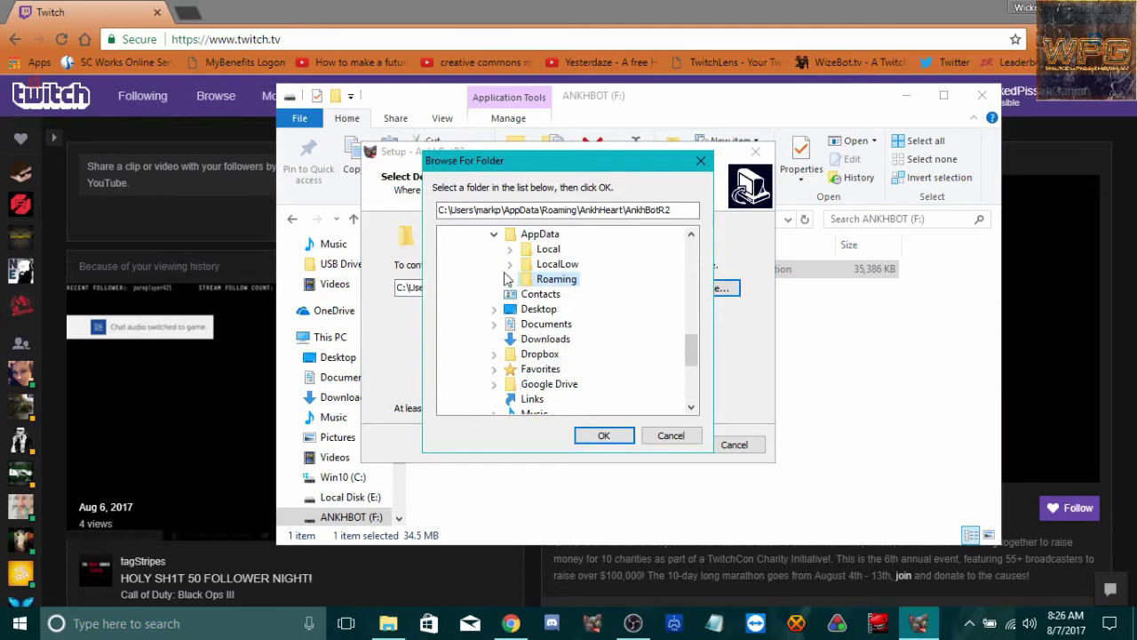
{"action": "scroll", "coordinate": [502, 271], "scroll_direction": "up", "scroll_amount": 1}
{"action": "scroll", "coordinate": [486, 284], "scroll_direction": "up", "scroll_amount": 3}
{"action": "scroll", "coordinate": [486, 285], "scroll_direction": "up", "scroll_amount": 3}
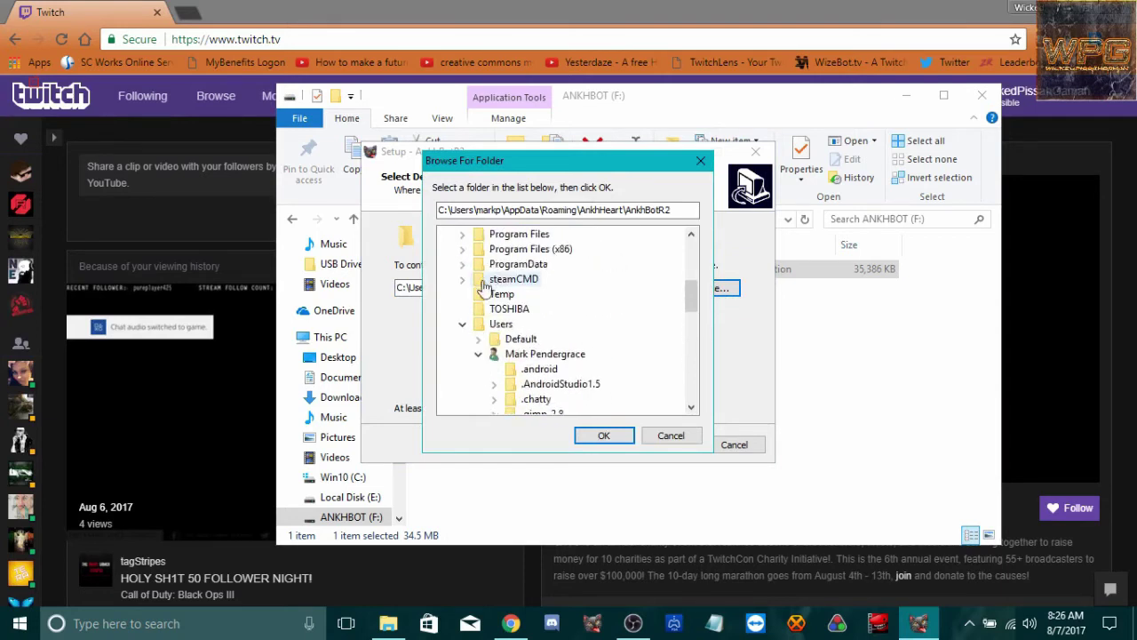
{"action": "left_click", "coordinate": [462, 324]}
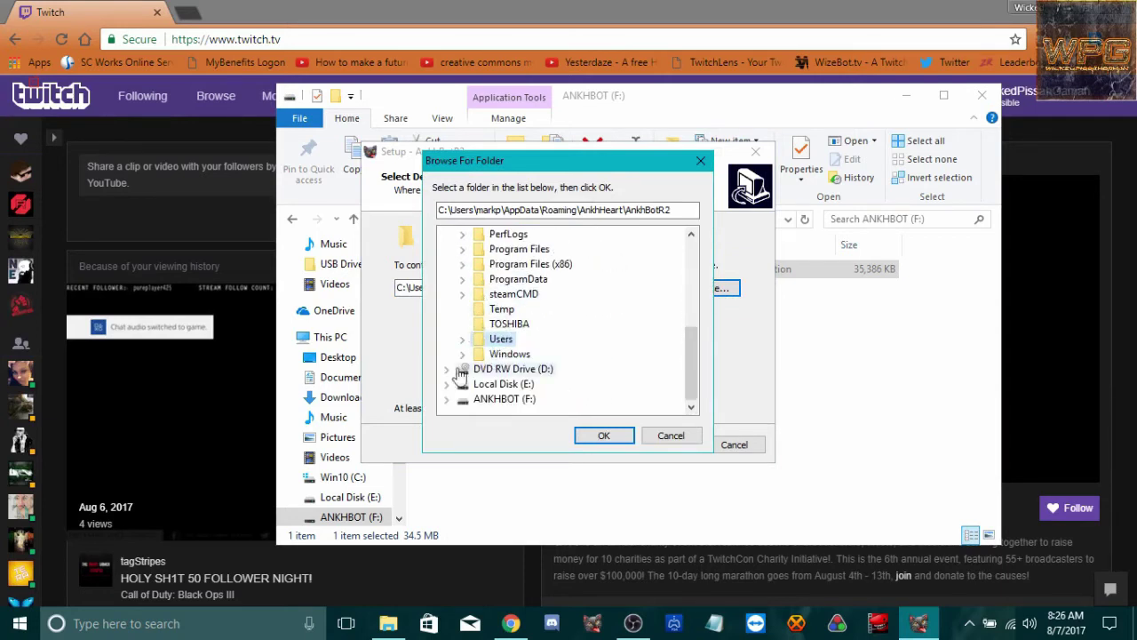
{"action": "left_click", "coordinate": [464, 400]}
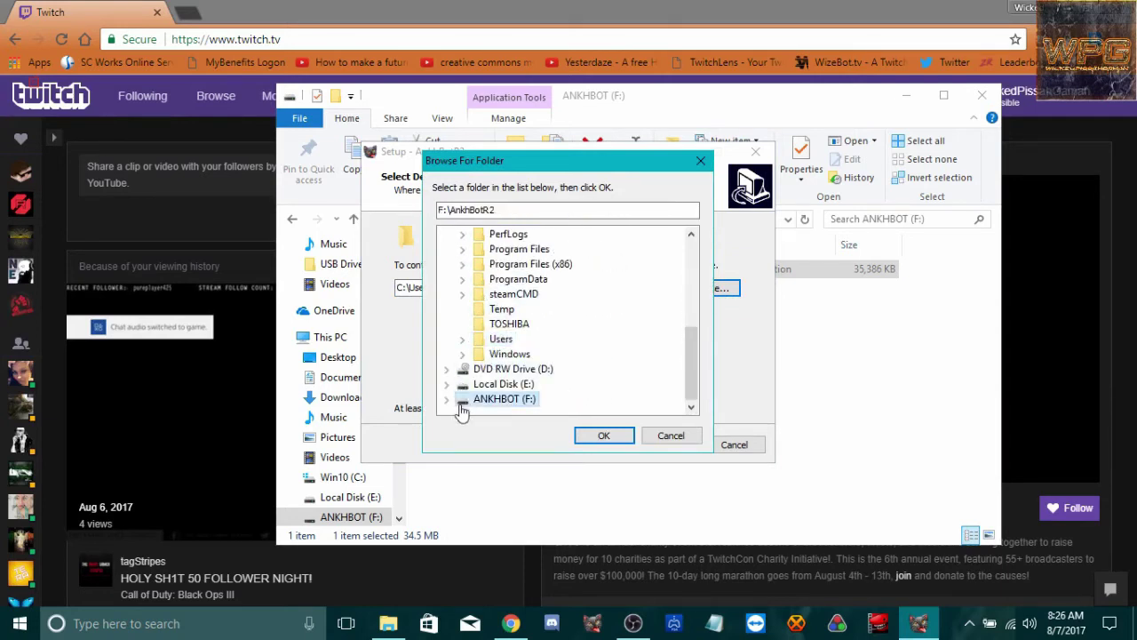
{"action": "left_click", "coordinate": [613, 437]}
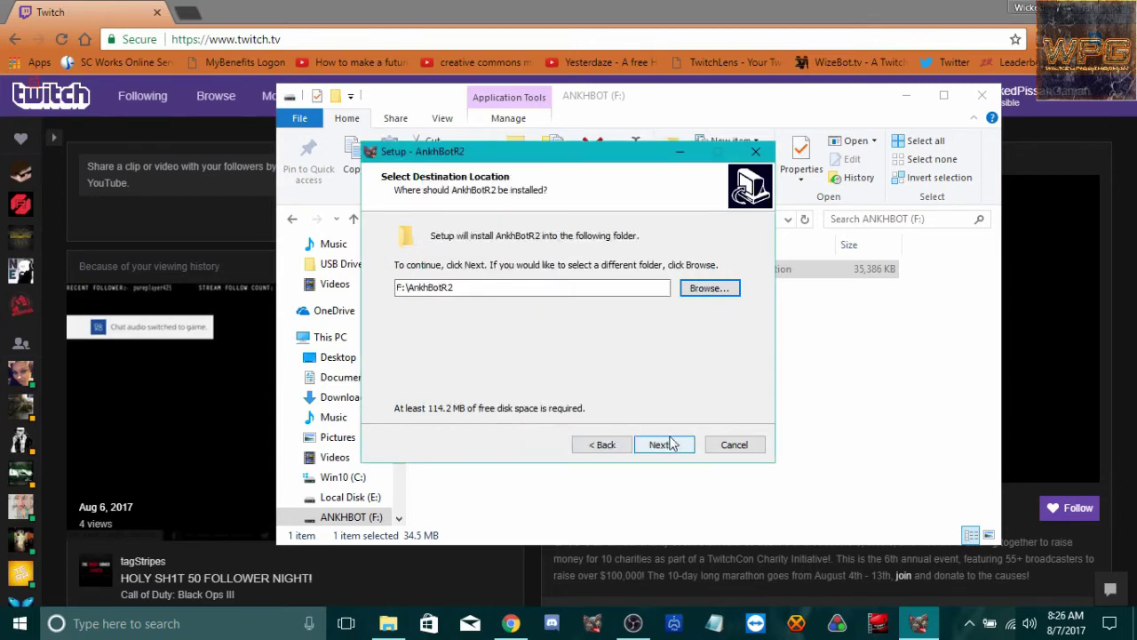
{"action": "left_click", "coordinate": [665, 446]}
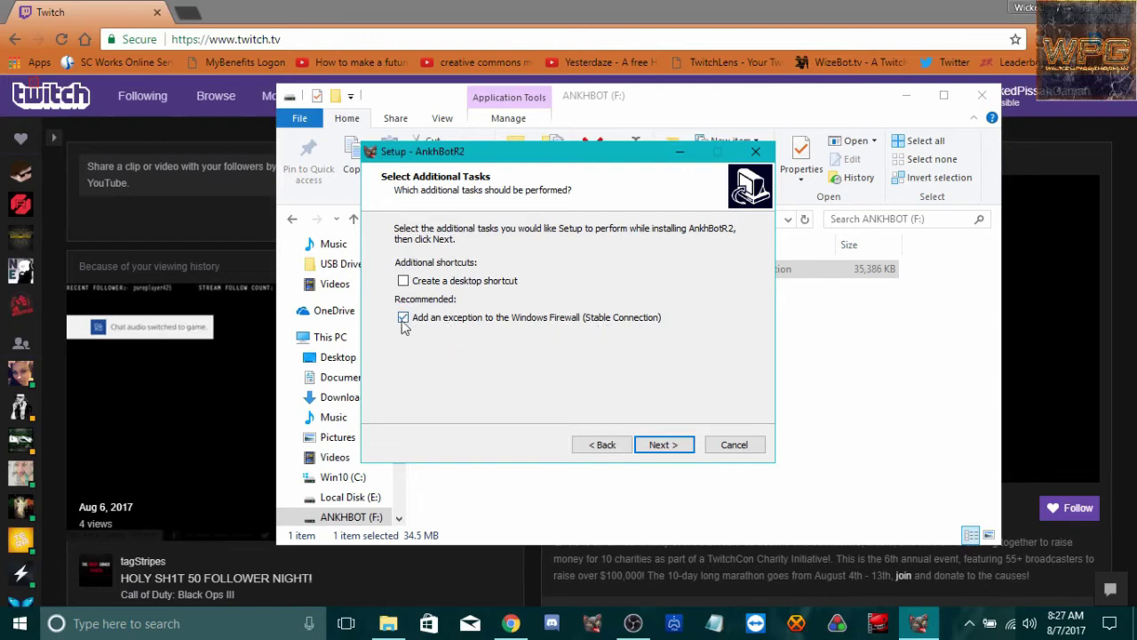
Keep the Windows Firewall exception without a desktop shortcut and start the AnkhBotR2 installation.
{"action": "left_click", "coordinate": [669, 448]}
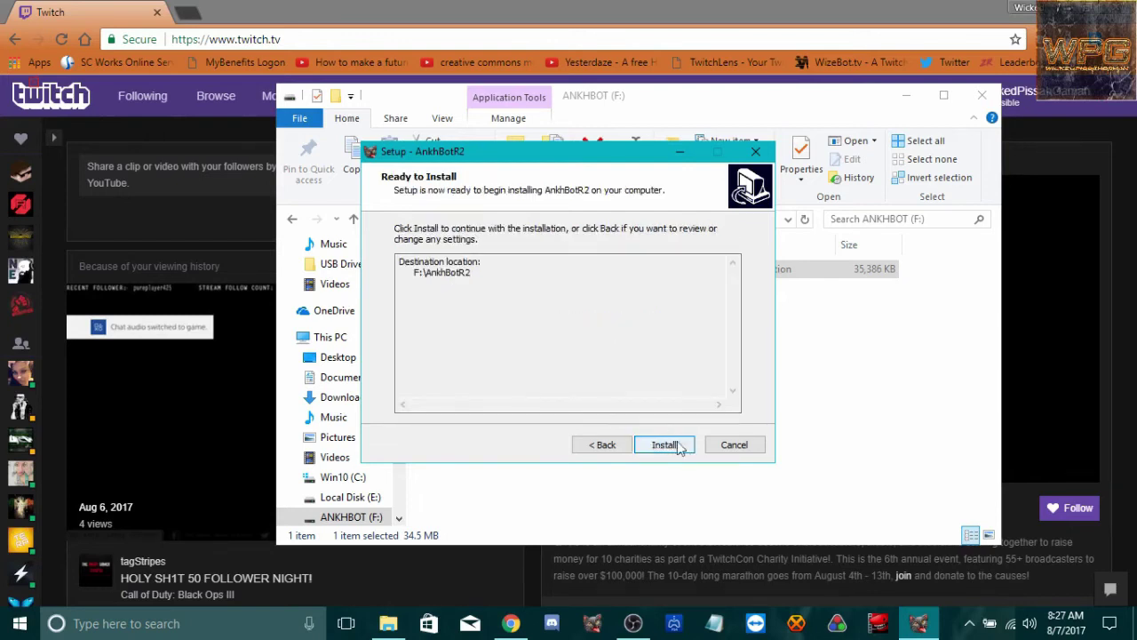
{"action": "left_click", "coordinate": [679, 450]}
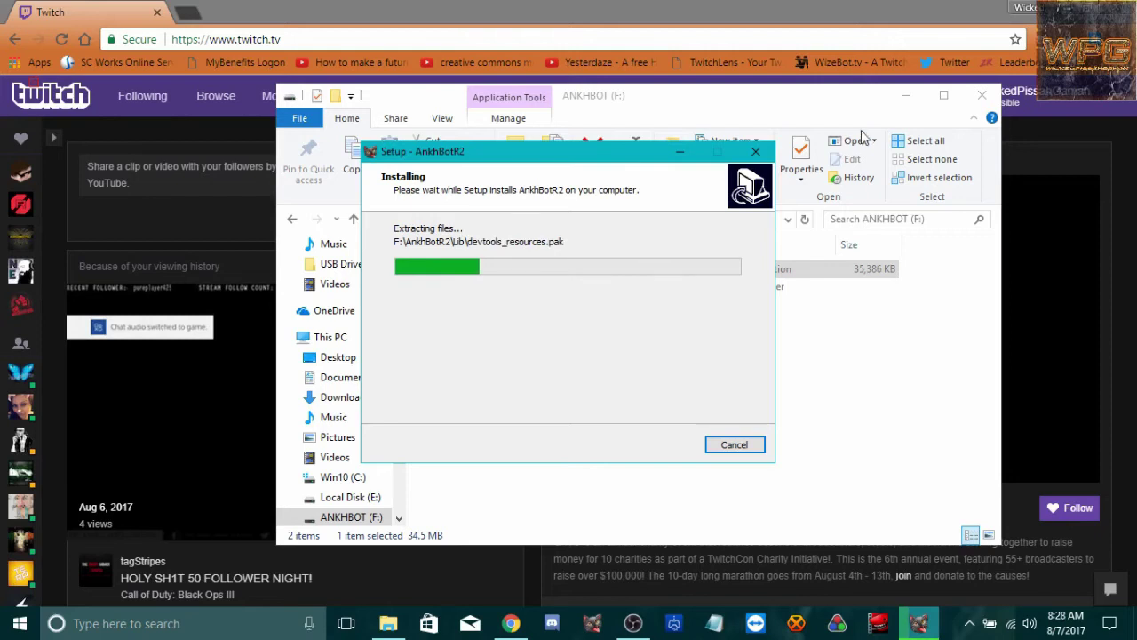
Minimize File Explorer and log out of the current Twitch account in the browser.
{"action": "left_click", "coordinate": [906, 99]}
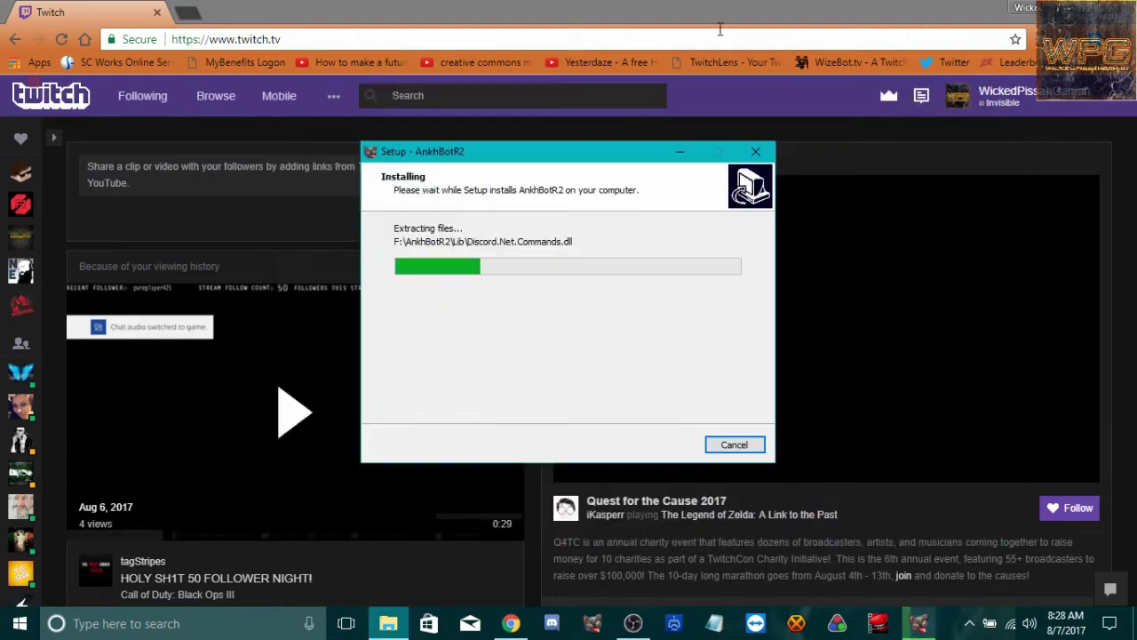
{"action": "left_click", "coordinate": [727, 23]}
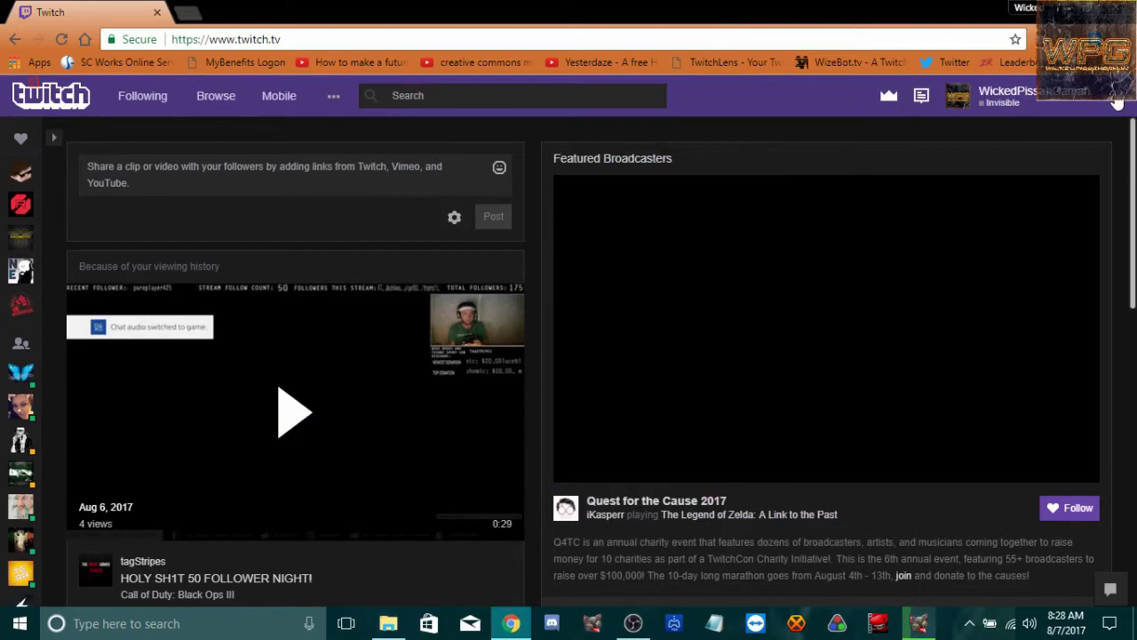
{"action": "left_click", "coordinate": [1118, 103]}
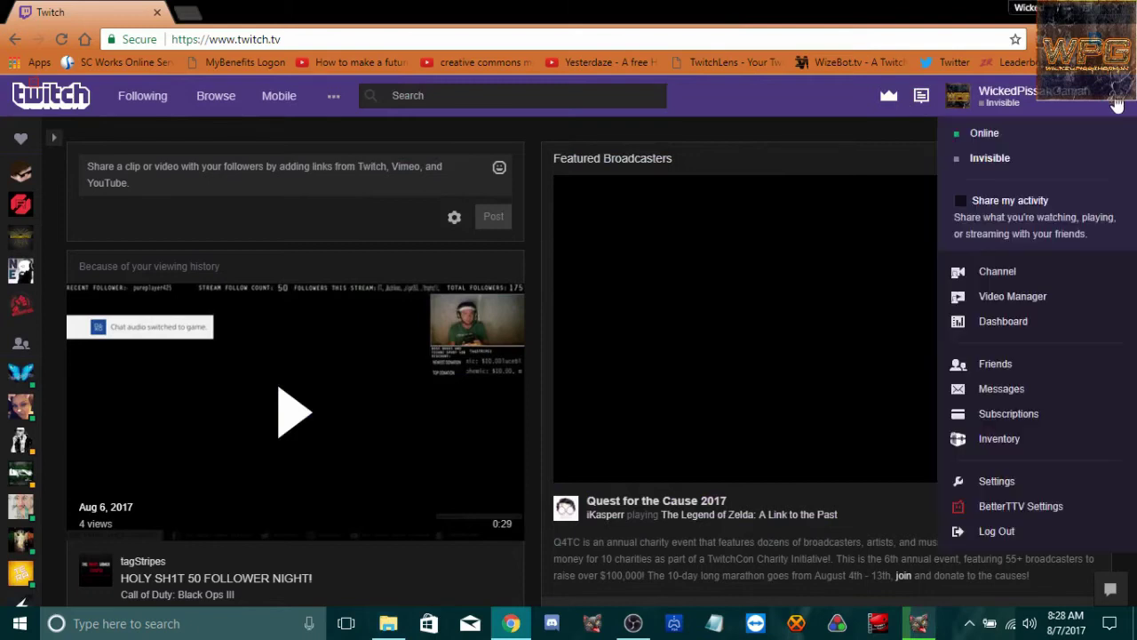
{"action": "left_click", "coordinate": [997, 532]}
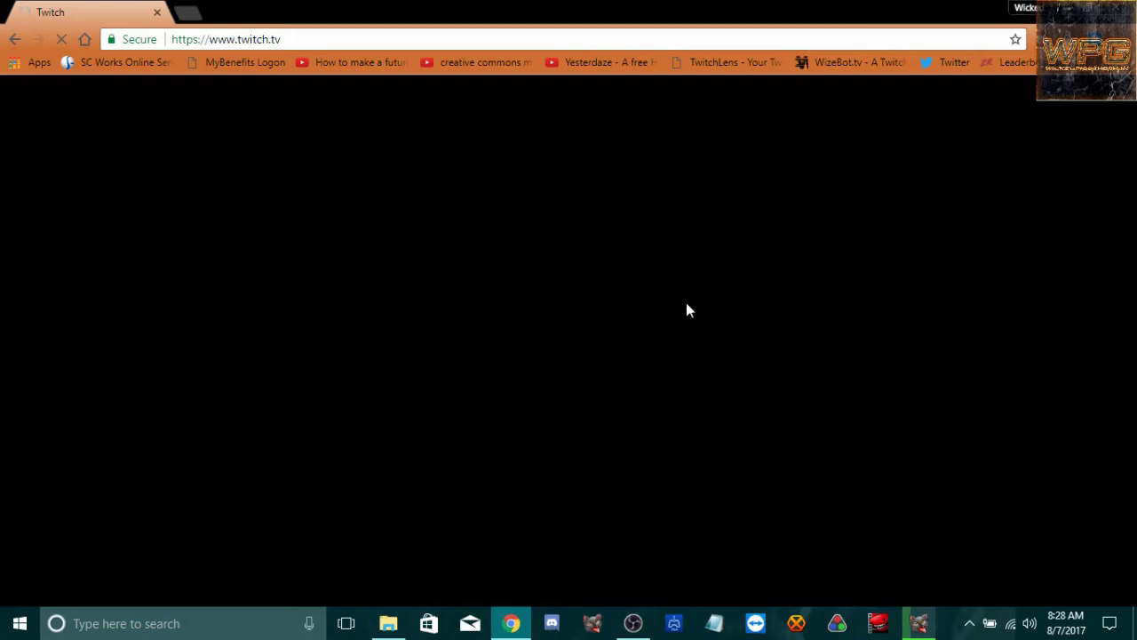
Check the progress of the AnkhBotR2 installation and return to the browser.
{"action": "left_click", "coordinate": [918, 629]}
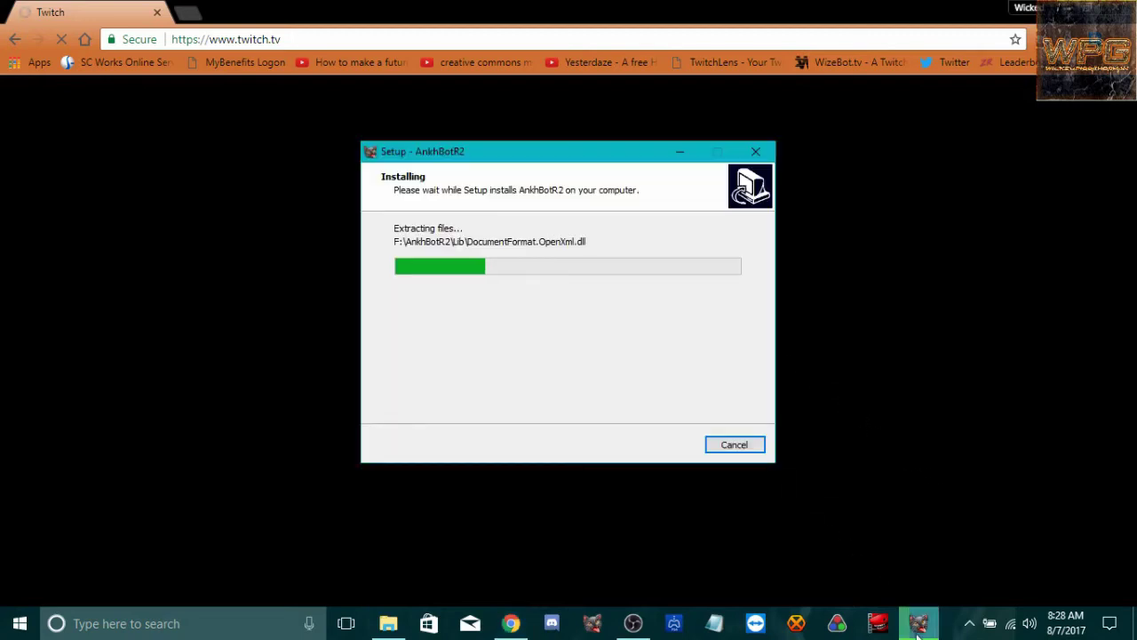
{"action": "left_click", "coordinate": [918, 629]}
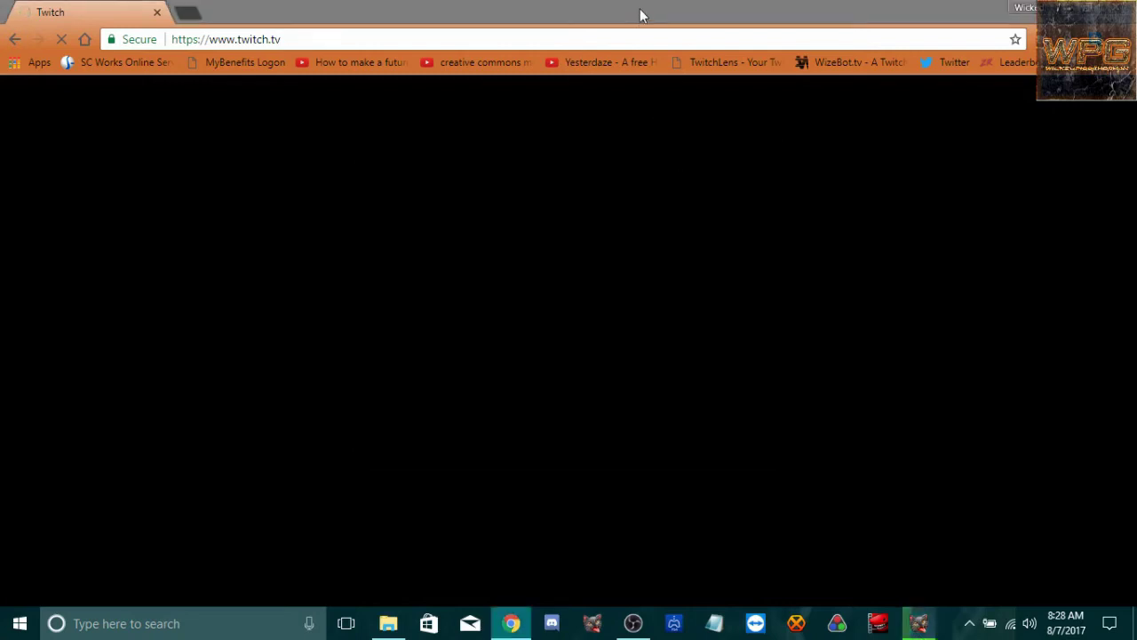
{"action": "left_click", "coordinate": [640, 8]}
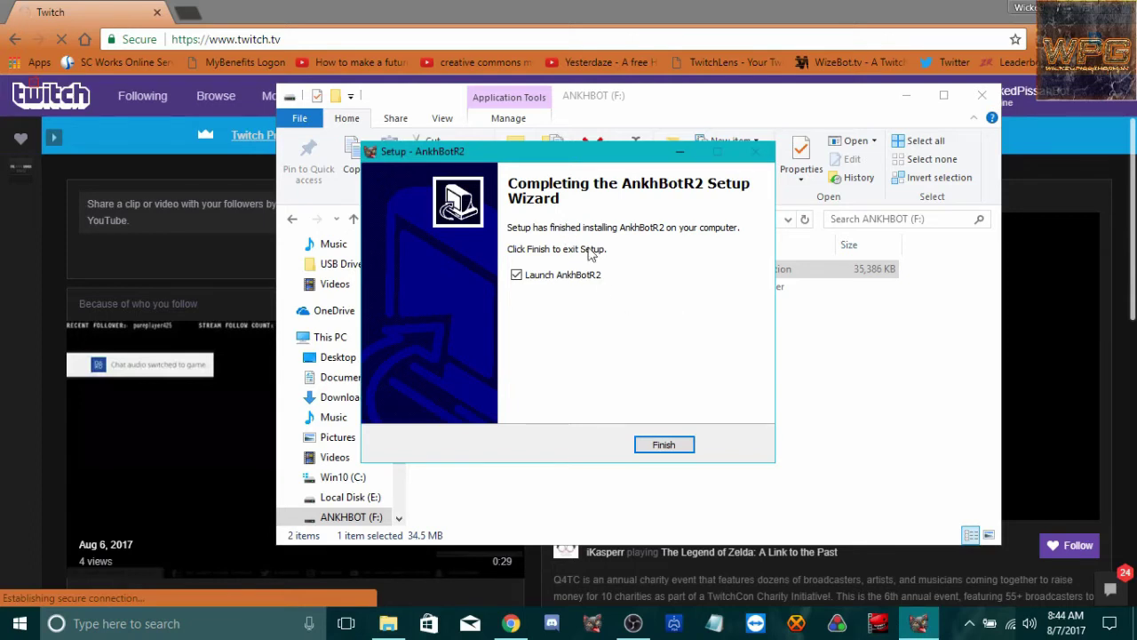
Finish the setup wizard without launching AnkhBotR2 and open the AnkhBotR2 folder on the F: drive.
{"action": "left_click", "coordinate": [585, 276]}
{"action": "left_click", "coordinate": [665, 446]}
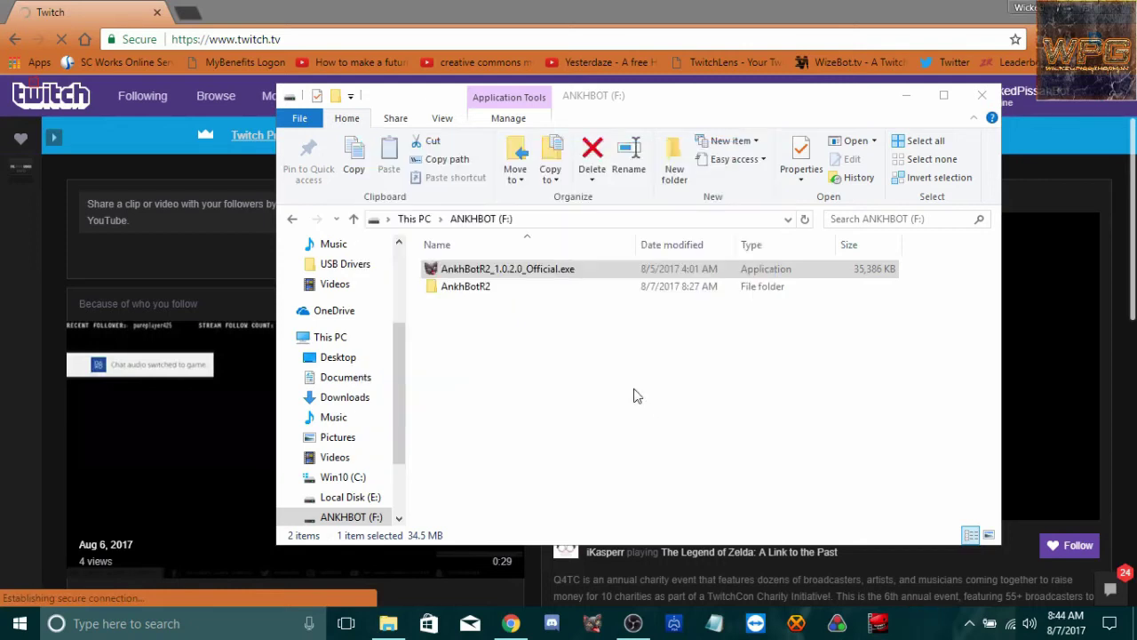
{"action": "left_click", "coordinate": [568, 289]}
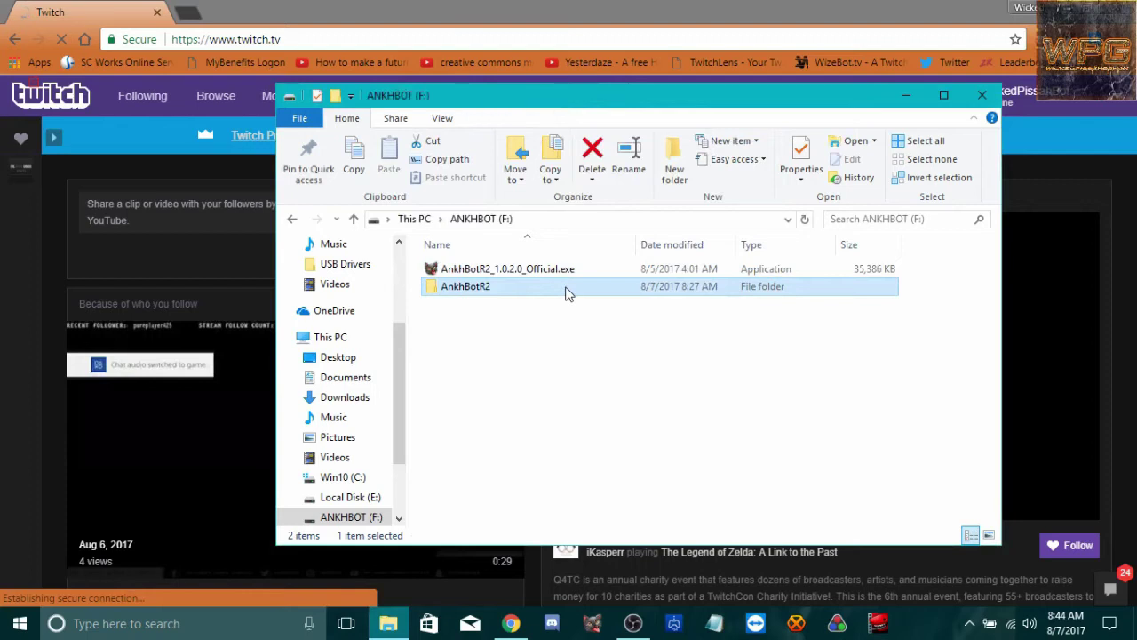
{"action": "double_click", "coordinate": [569, 287]}
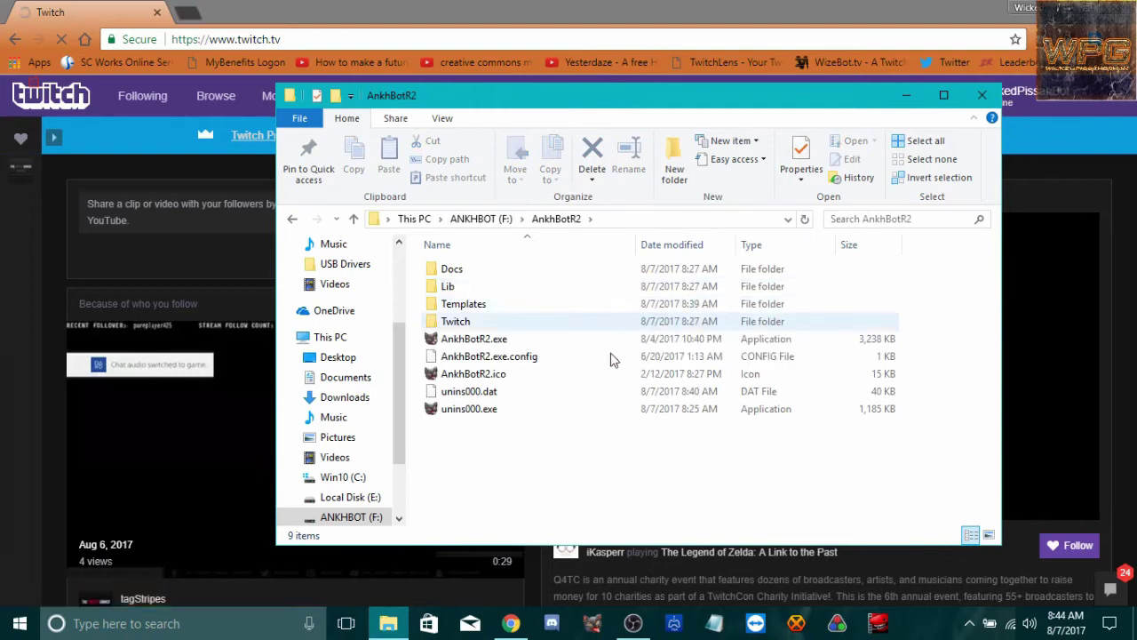
View the contents of the Docs folder and return to the AnkhBotR2 folder.
{"action": "left_click", "coordinate": [503, 271]}
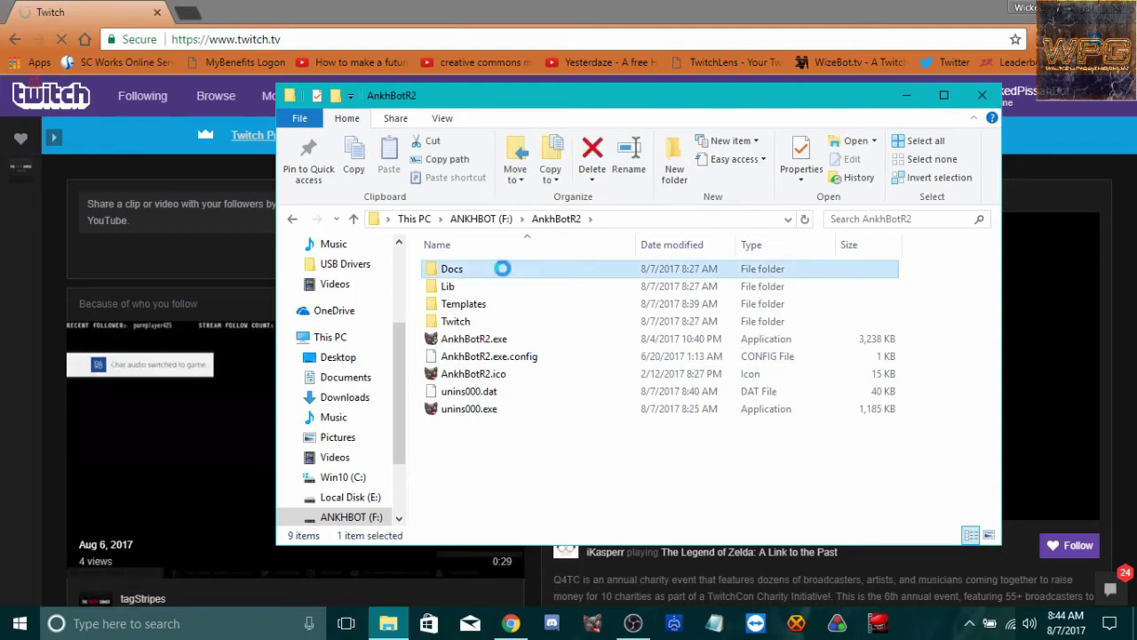
{"action": "double_click", "coordinate": [503, 270]}
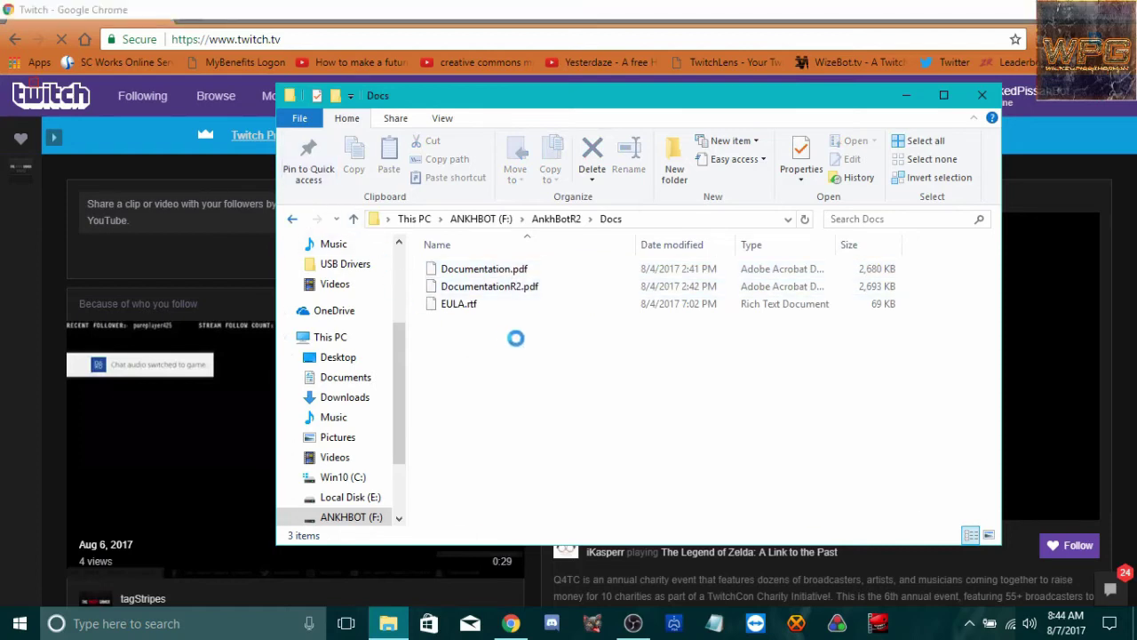
{"action": "key", "text": "BackSpace"}
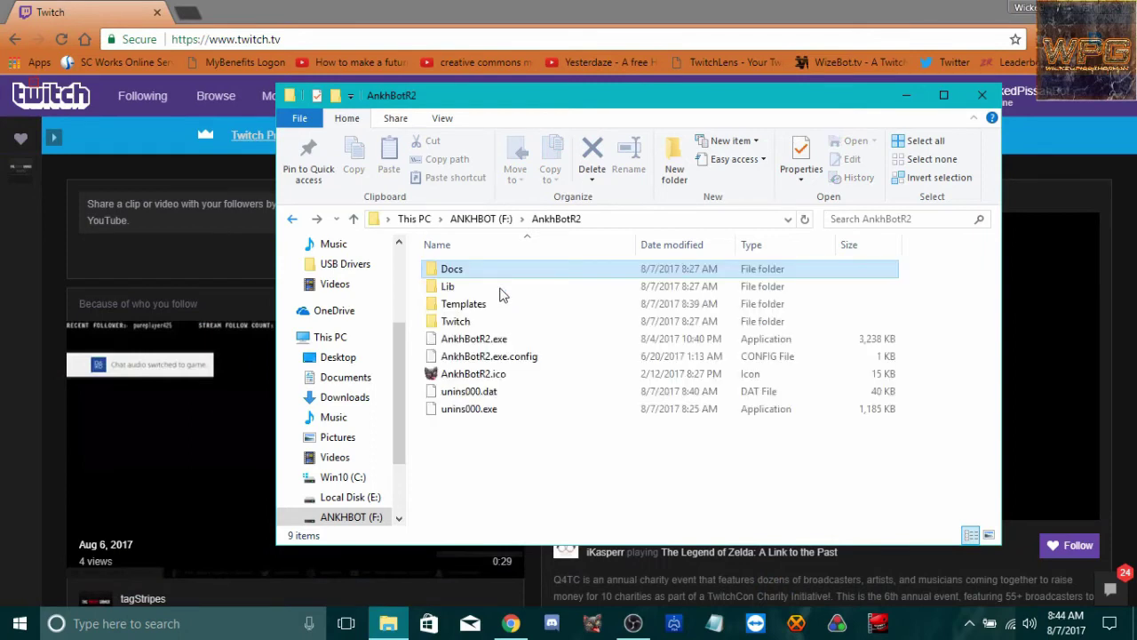
Look through the library files in the Lib folder and return to the AnkhBotR2 folder.
{"action": "left_click", "coordinate": [499, 292]}
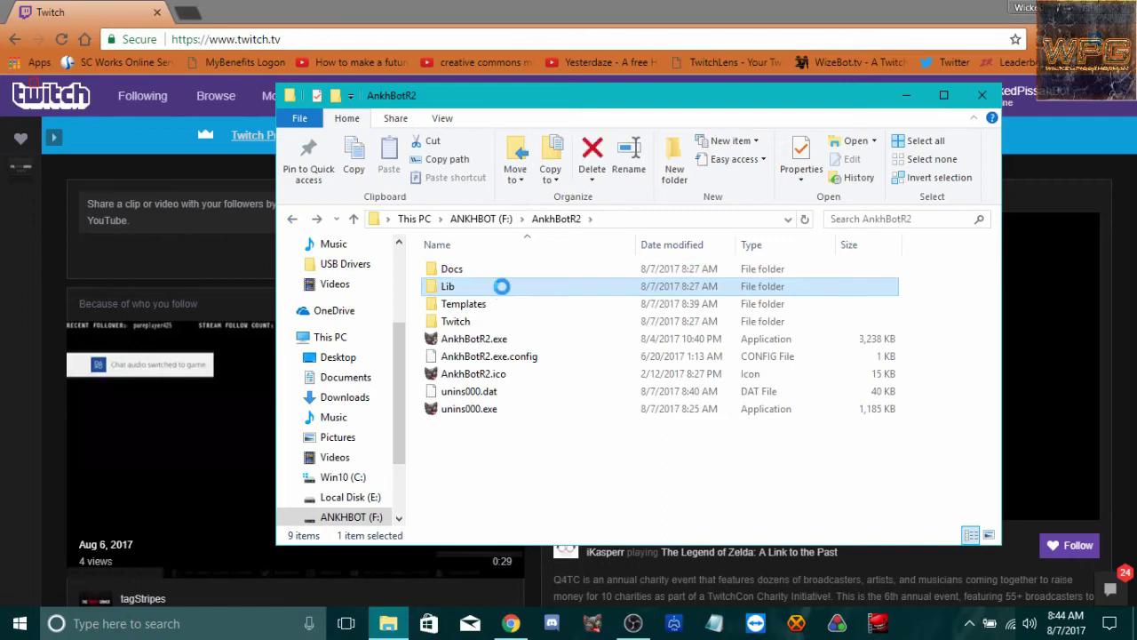
{"action": "double_click", "coordinate": [502, 289]}
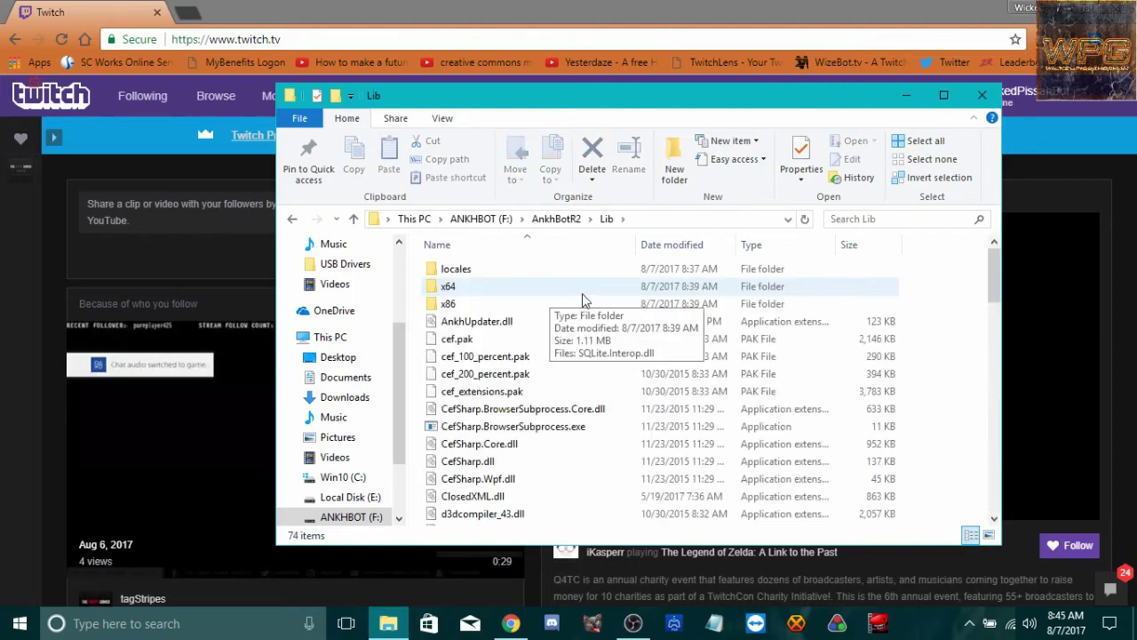
{"action": "scroll", "coordinate": [601, 298], "scroll_direction": "down", "scroll_amount": 1}
{"action": "scroll", "coordinate": [602, 299], "scroll_direction": "down", "scroll_amount": 1}
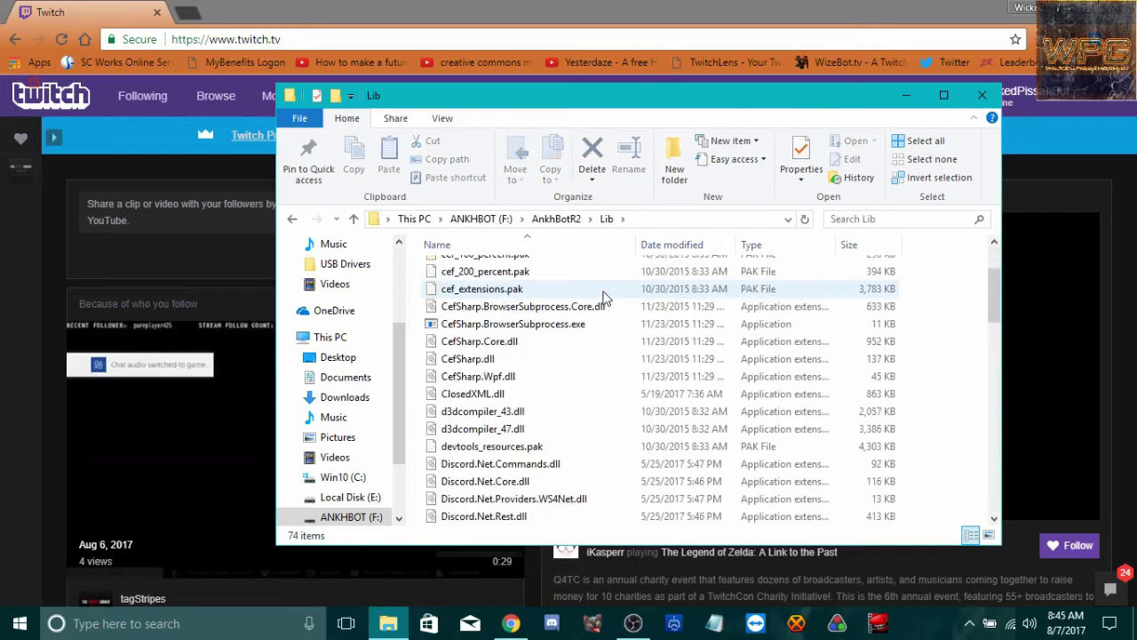
{"action": "scroll", "coordinate": [603, 298], "scroll_direction": "down", "scroll_amount": 6}
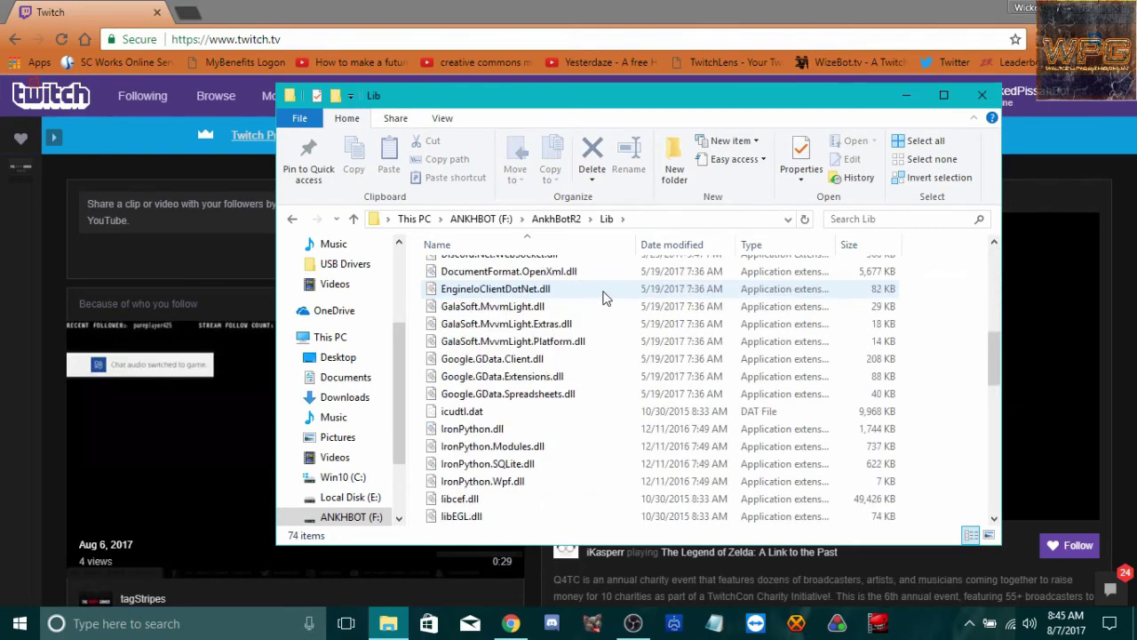
{"action": "scroll", "coordinate": [602, 299], "scroll_direction": "down", "scroll_amount": 3}
{"action": "scroll", "coordinate": [524, 265], "scroll_direction": "down", "scroll_amount": 3}
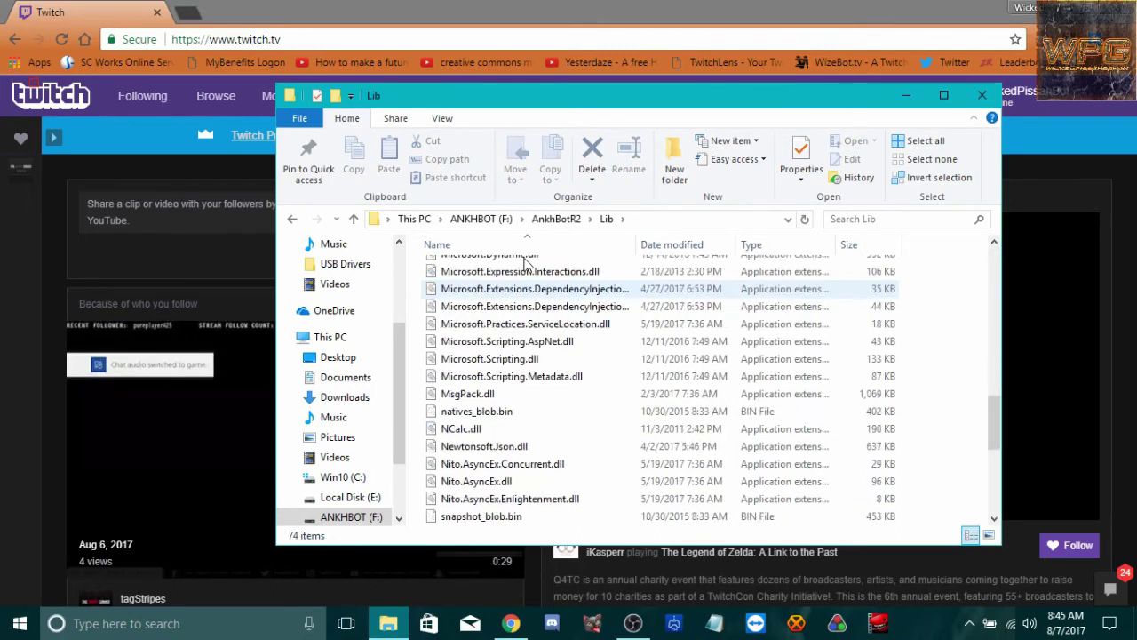
{"action": "scroll", "coordinate": [524, 265], "scroll_direction": "down", "scroll_amount": 2}
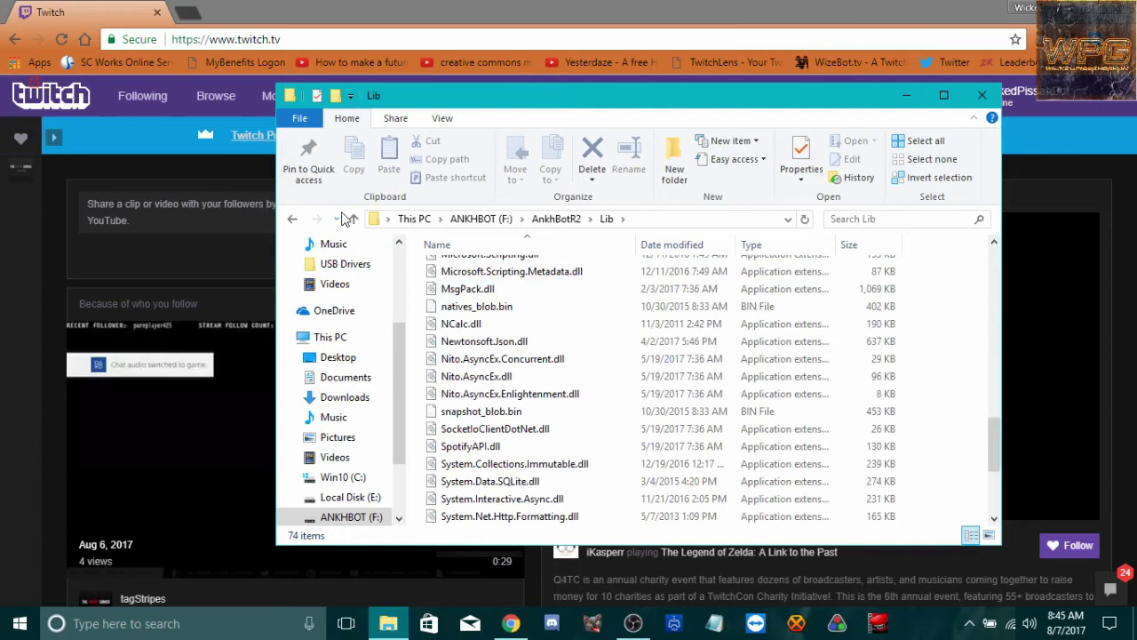
{"action": "left_click", "coordinate": [352, 218]}
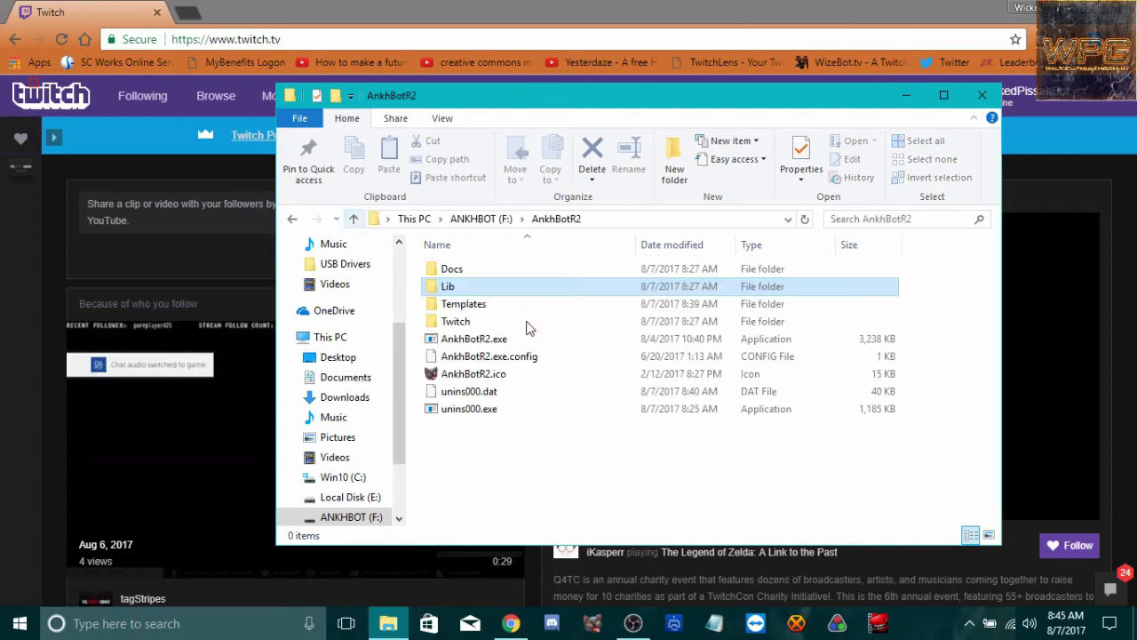
Look through the database files in the Templates folder.
{"action": "left_click", "coordinate": [526, 311]}
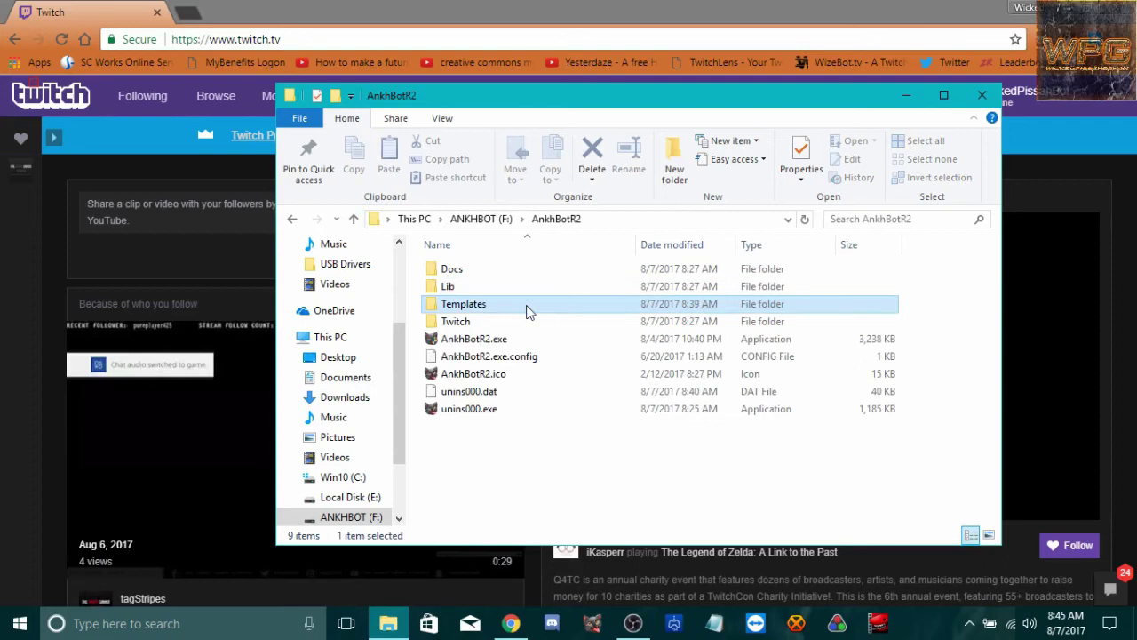
{"action": "double_click", "coordinate": [526, 308]}
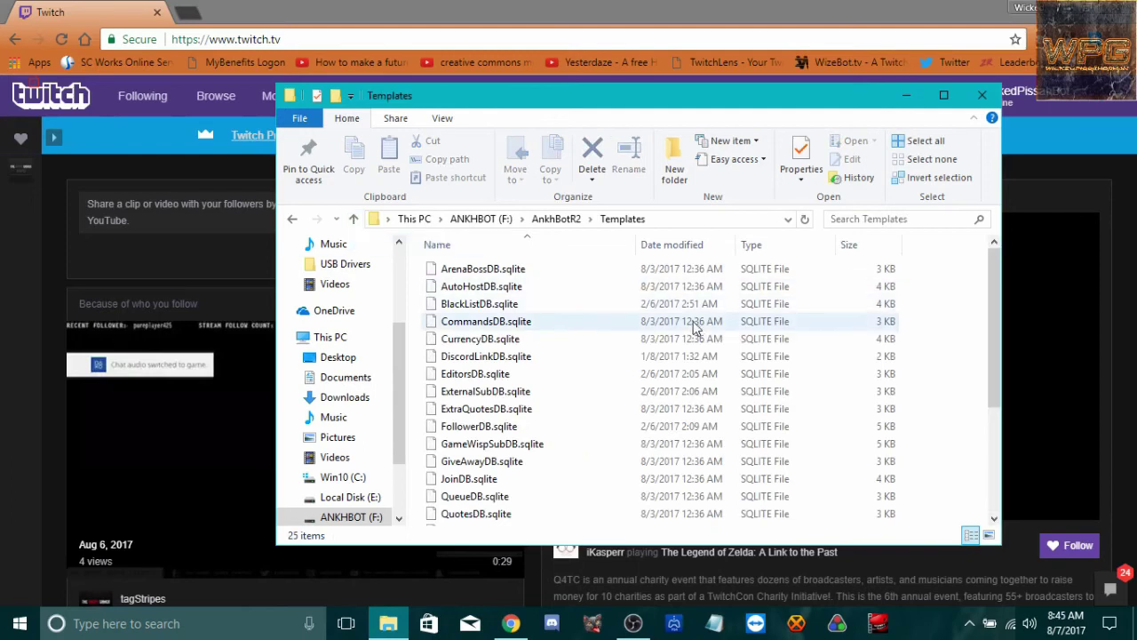
{"action": "scroll", "coordinate": [686, 325], "scroll_direction": "down", "scroll_amount": 1}
{"action": "scroll", "coordinate": [585, 303], "scroll_direction": "down", "scroll_amount": 2}
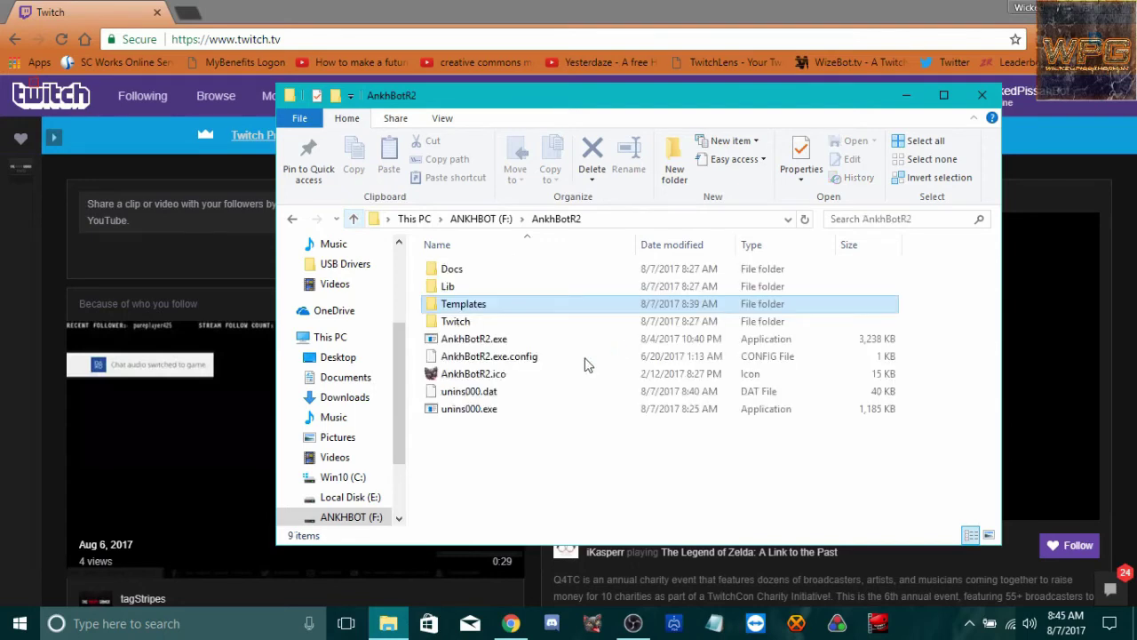
Examine the Scripts folder inside the Twitch folder and go back up to the ANKHBOT (F:) drive.
{"action": "double_click", "coordinate": [522, 325]}
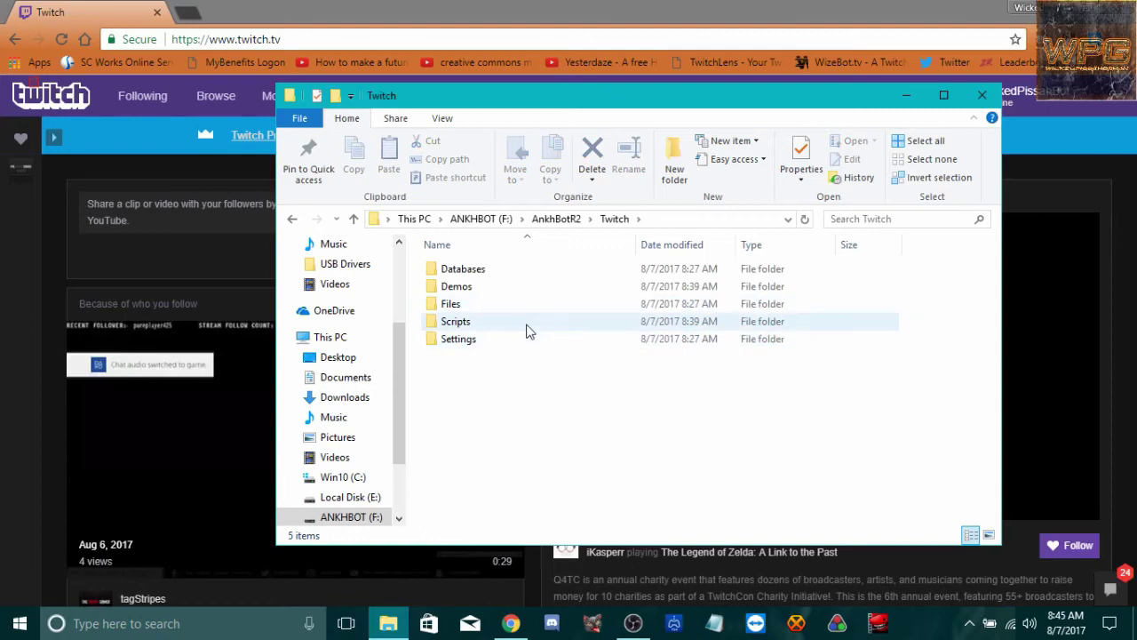
{"action": "left_click", "coordinate": [526, 325]}
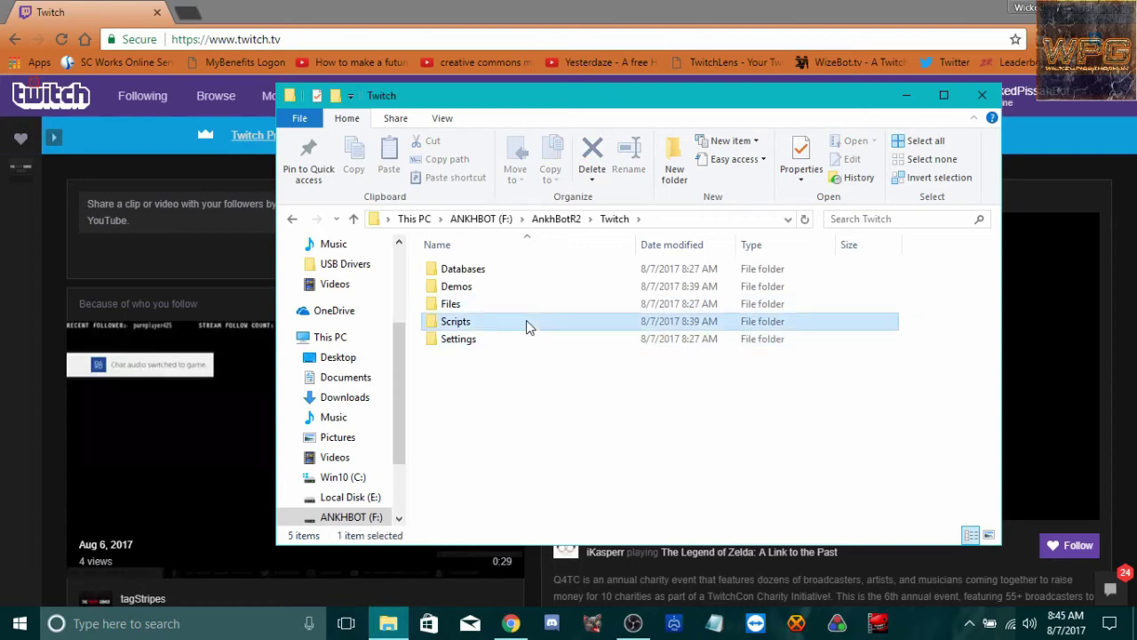
{"action": "double_click", "coordinate": [526, 325]}
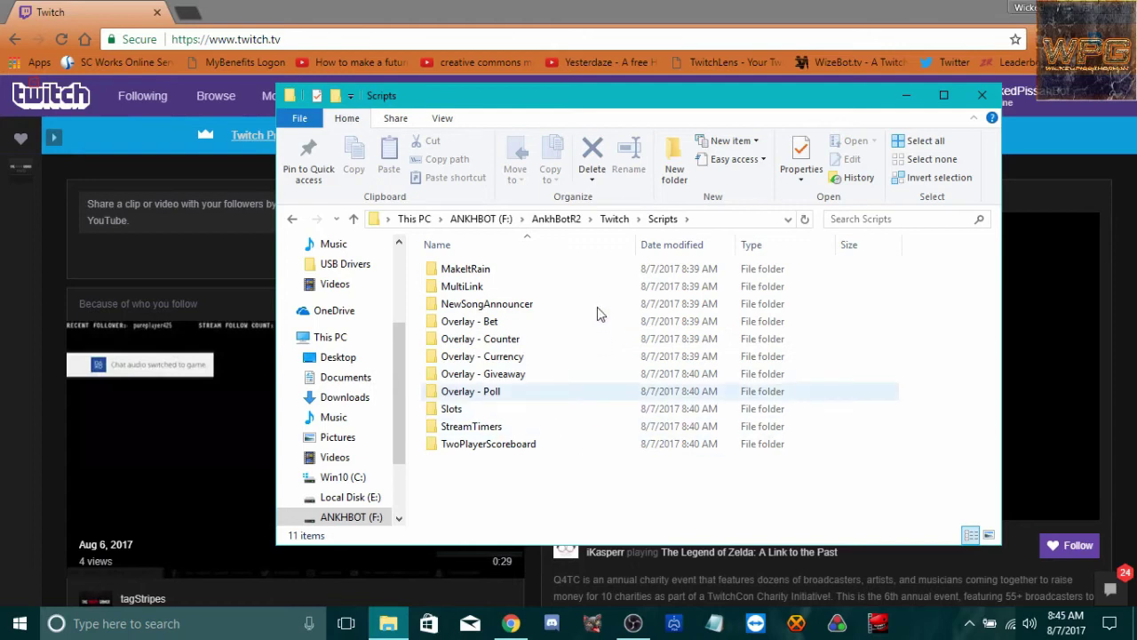
{"action": "left_click", "coordinate": [353, 217]}
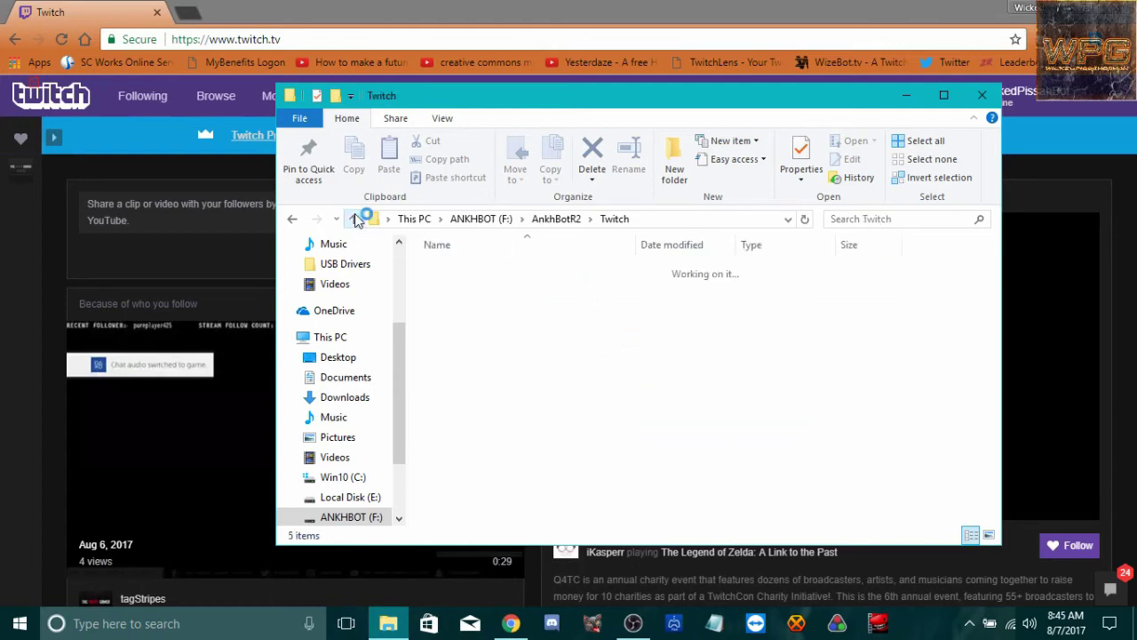
{"action": "left_click", "coordinate": [354, 218]}
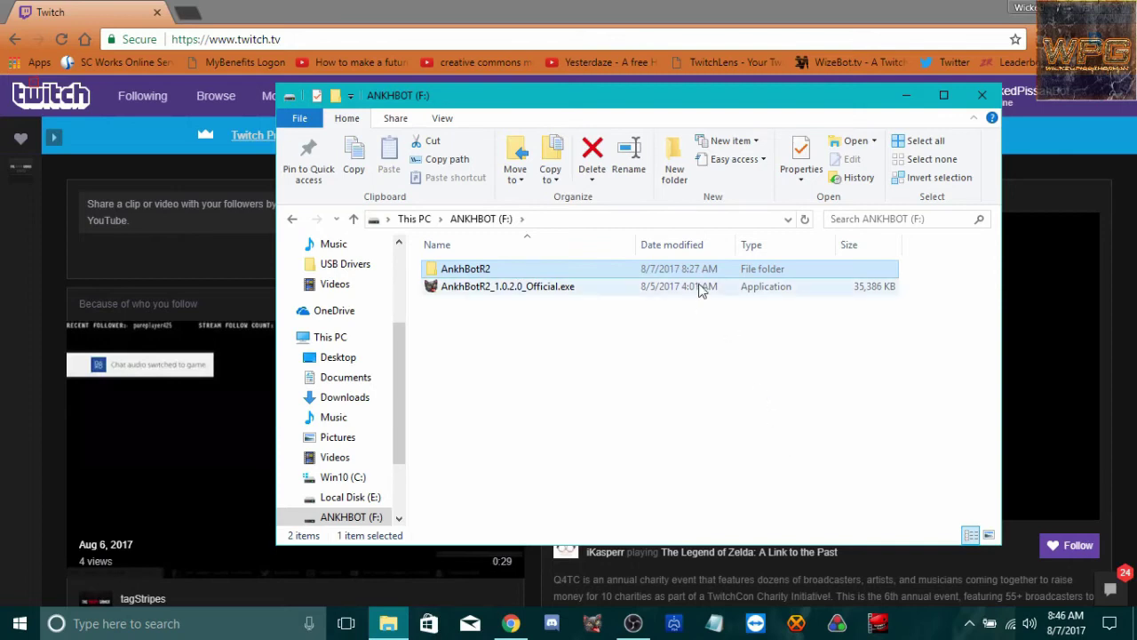
Launch AnkhBotR2.exe from the AnkhBotR2 folder on the F: drive and minimize File Explorer.
{"action": "left_click", "coordinate": [704, 255]}
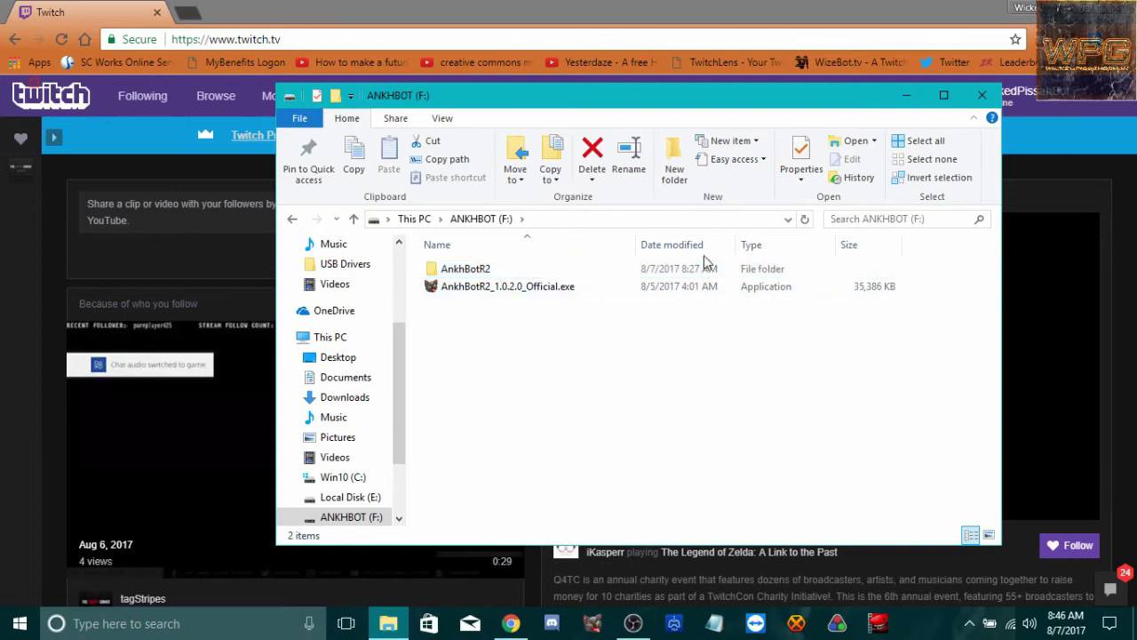
{"action": "left_click", "coordinate": [706, 270]}
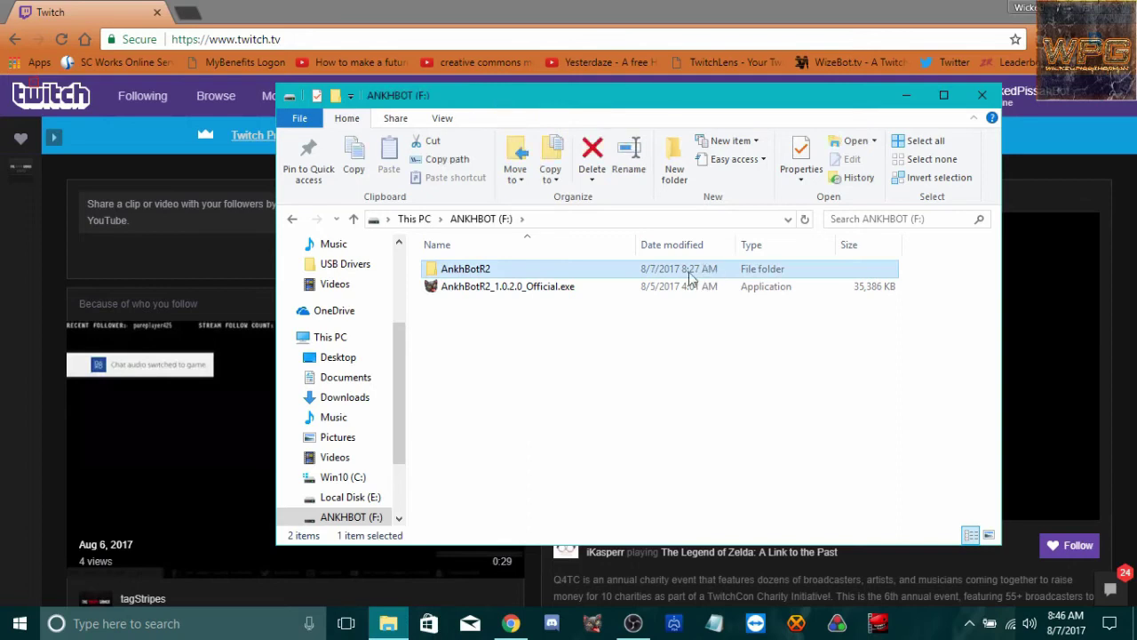
{"action": "double_click", "coordinate": [689, 272]}
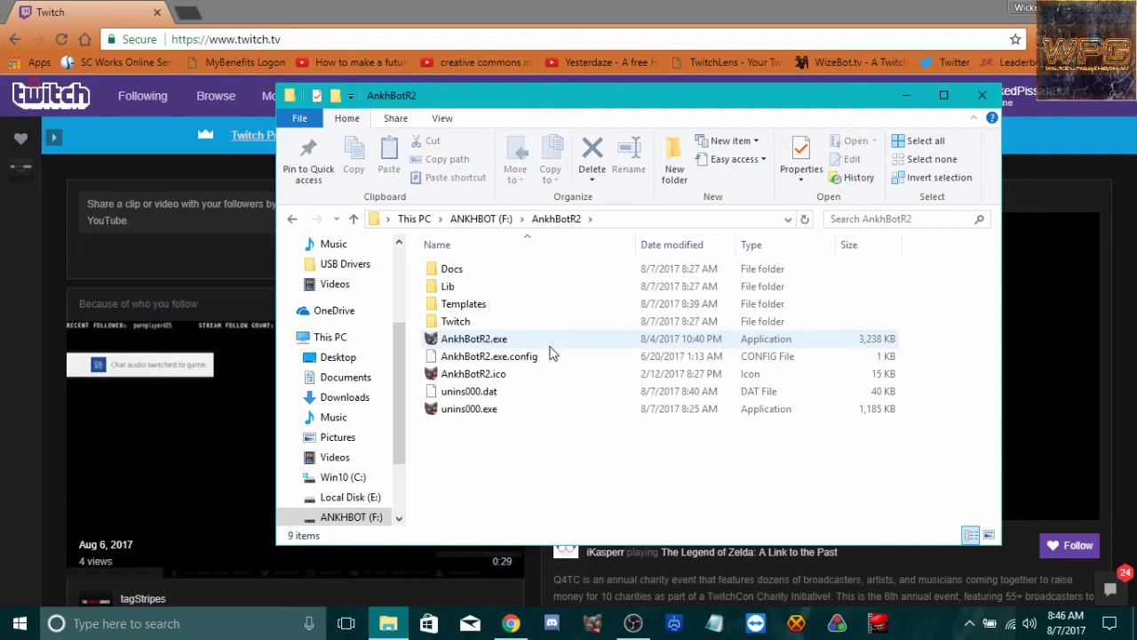
{"action": "left_click", "coordinate": [549, 349]}
{"action": "double_click", "coordinate": [549, 349]}
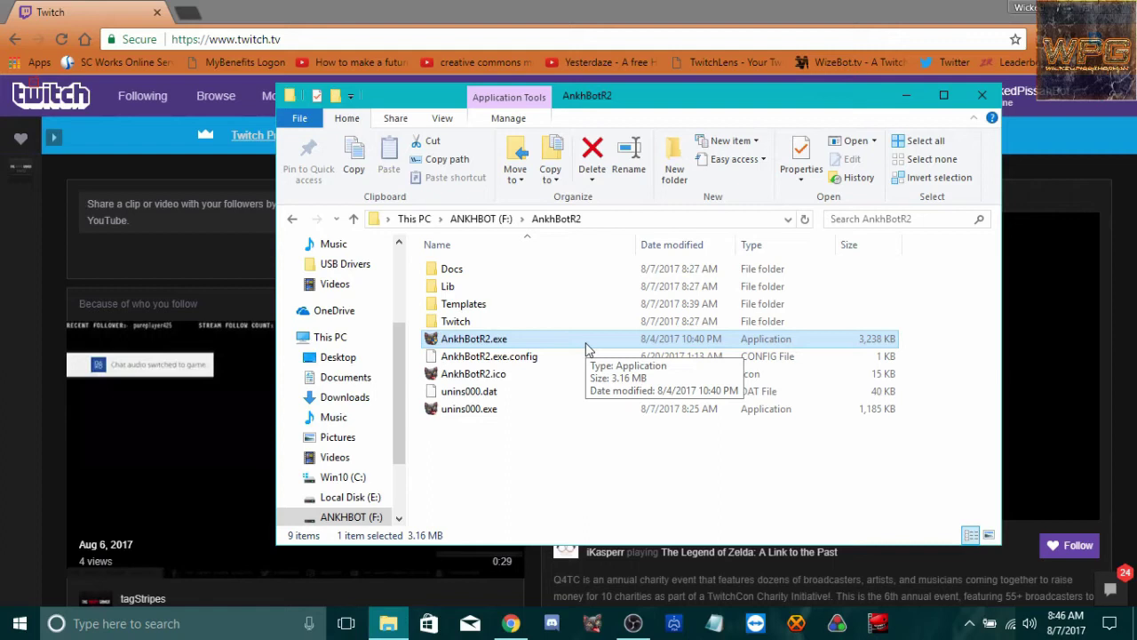
{"action": "left_click", "coordinate": [908, 96]}
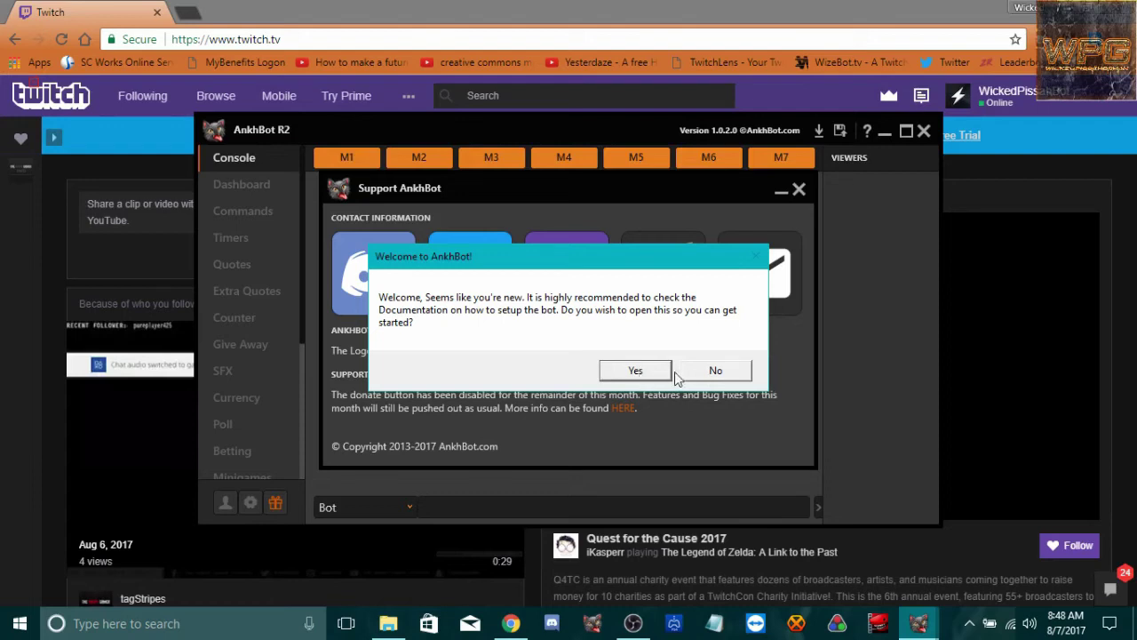
Decline opening the documentation, close the Support AnkhBot window and bring the main AnkhBot R2 window back up.
{"action": "left_click", "coordinate": [715, 370]}
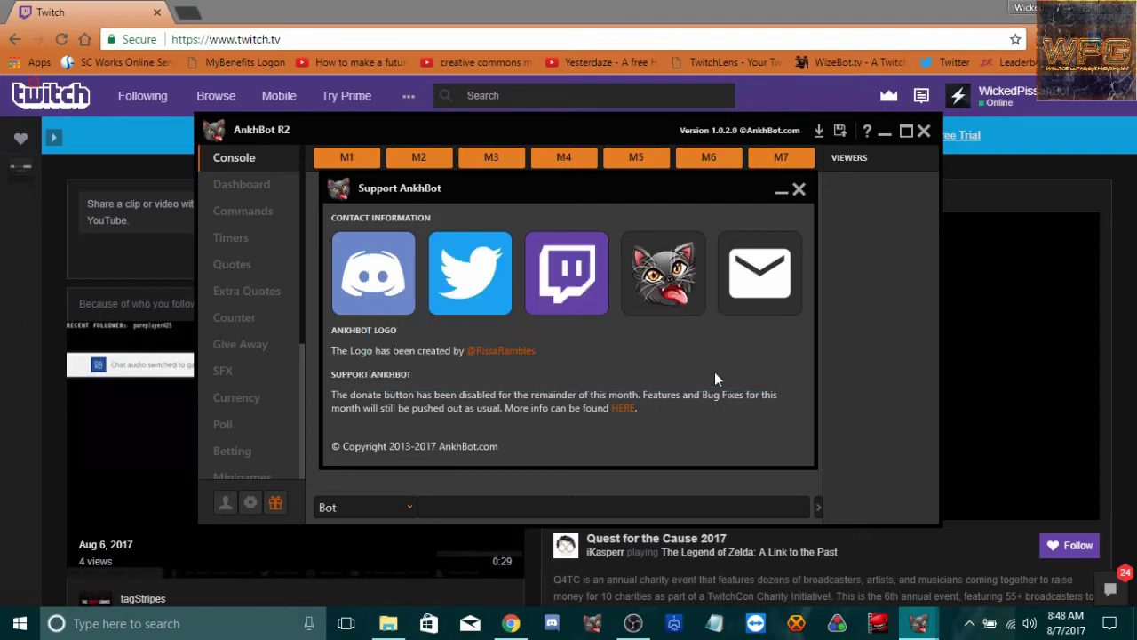
{"action": "left_click", "coordinate": [799, 192]}
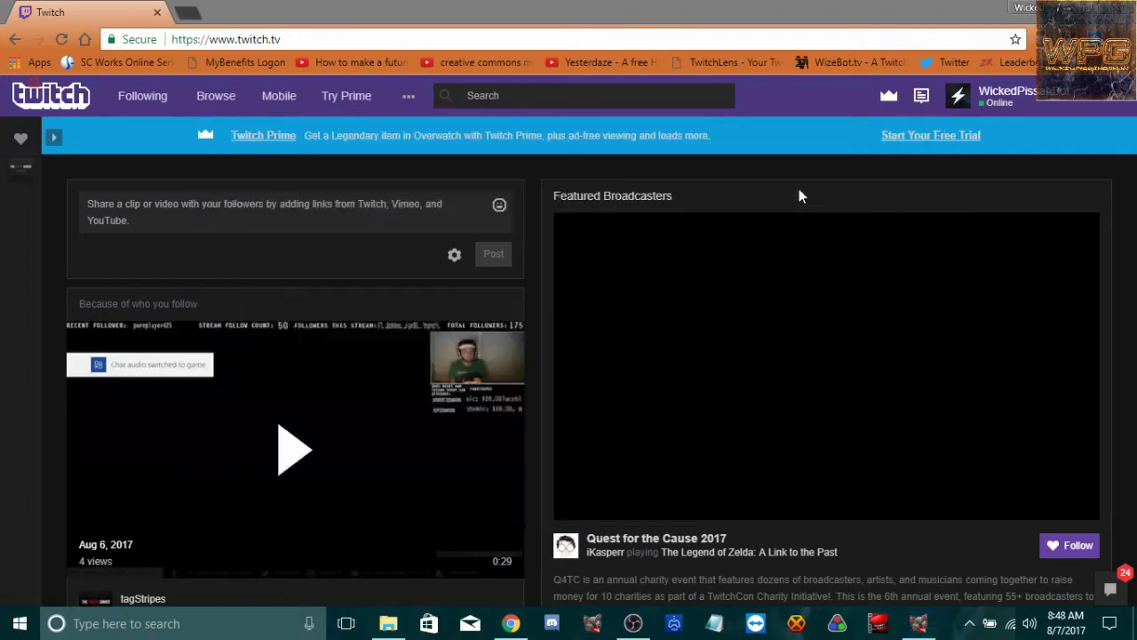
{"action": "left_click", "coordinate": [918, 623]}
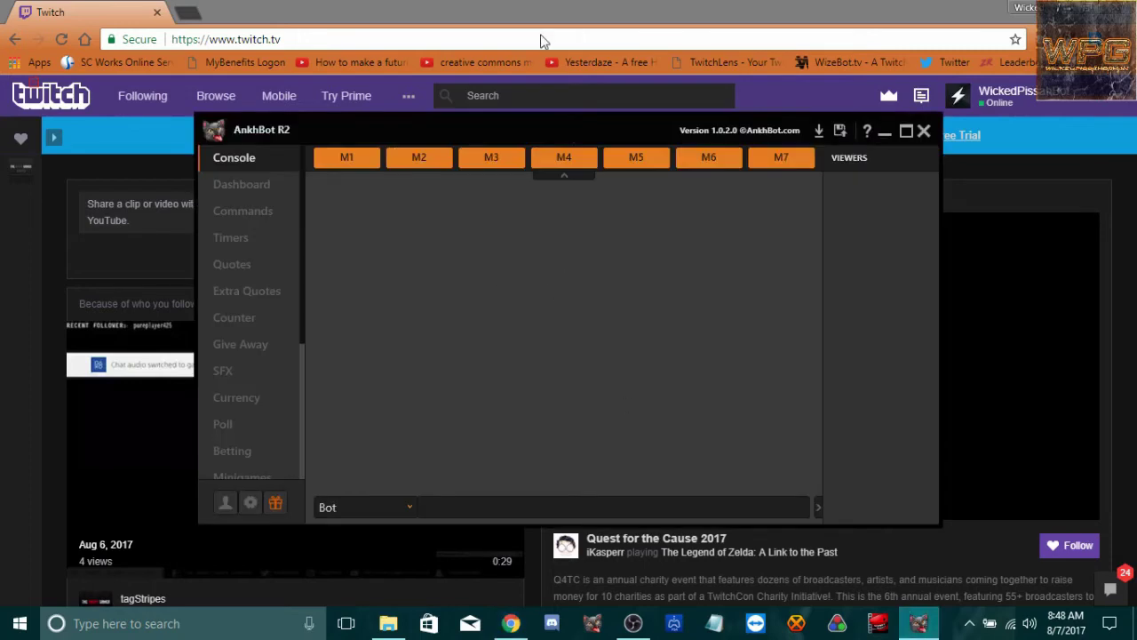
Reposition the AnkhBot R2 window over the browser and look through its list of feature sections.
{"action": "left_click_drag", "start_coordinate": [578, 125], "coordinate": [552, 35]}
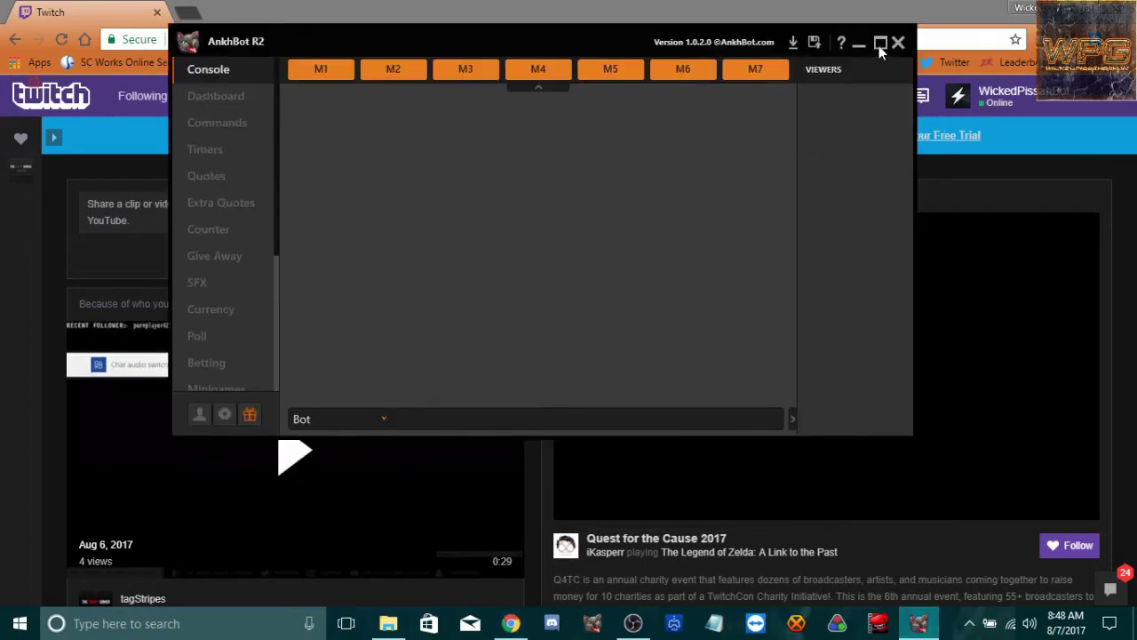
{"action": "left_click_drag", "start_coordinate": [589, 44], "coordinate": [653, 102]}
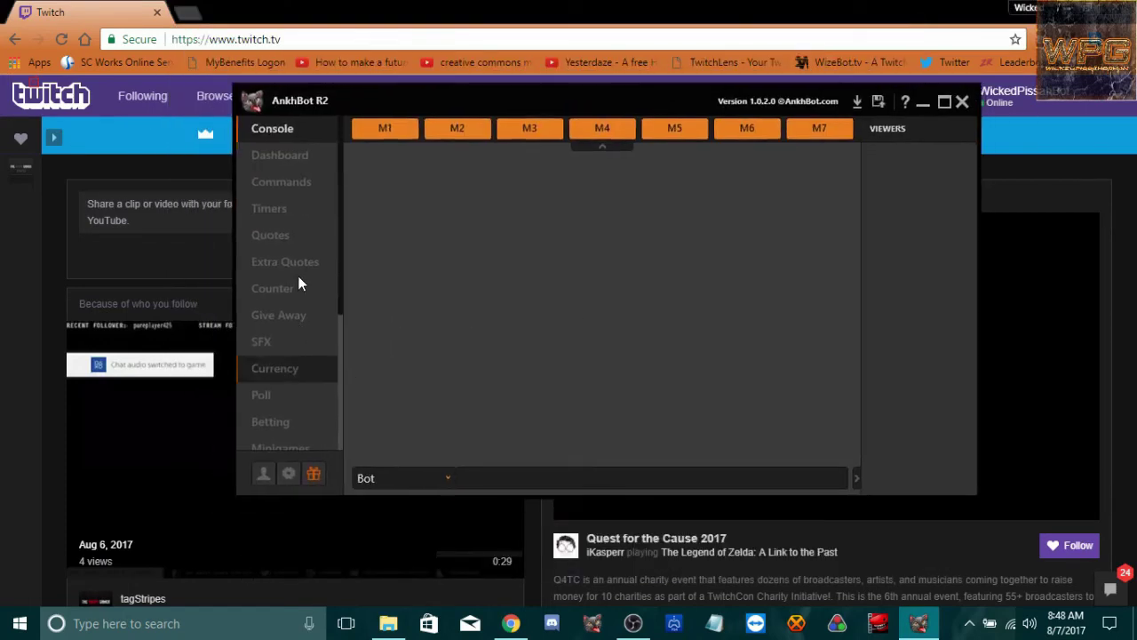
{"action": "scroll", "coordinate": [299, 279], "scroll_direction": "down", "scroll_amount": 5}
{"action": "scroll", "coordinate": [299, 277], "scroll_direction": "down", "scroll_amount": 1}
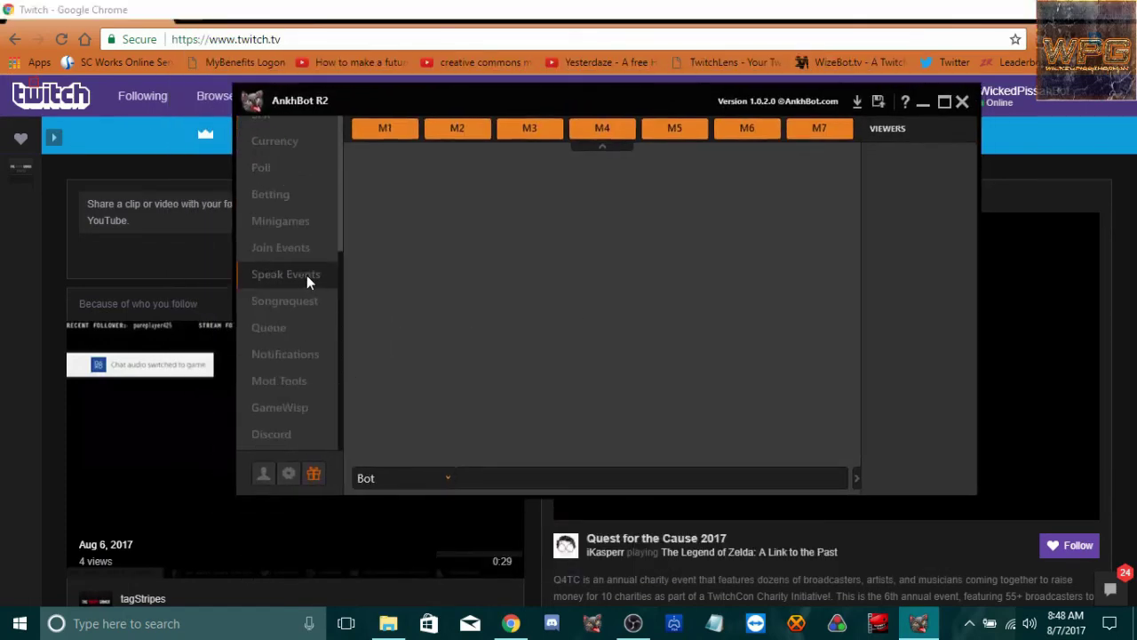
{"action": "scroll", "coordinate": [294, 296], "scroll_direction": "up", "scroll_amount": 6}
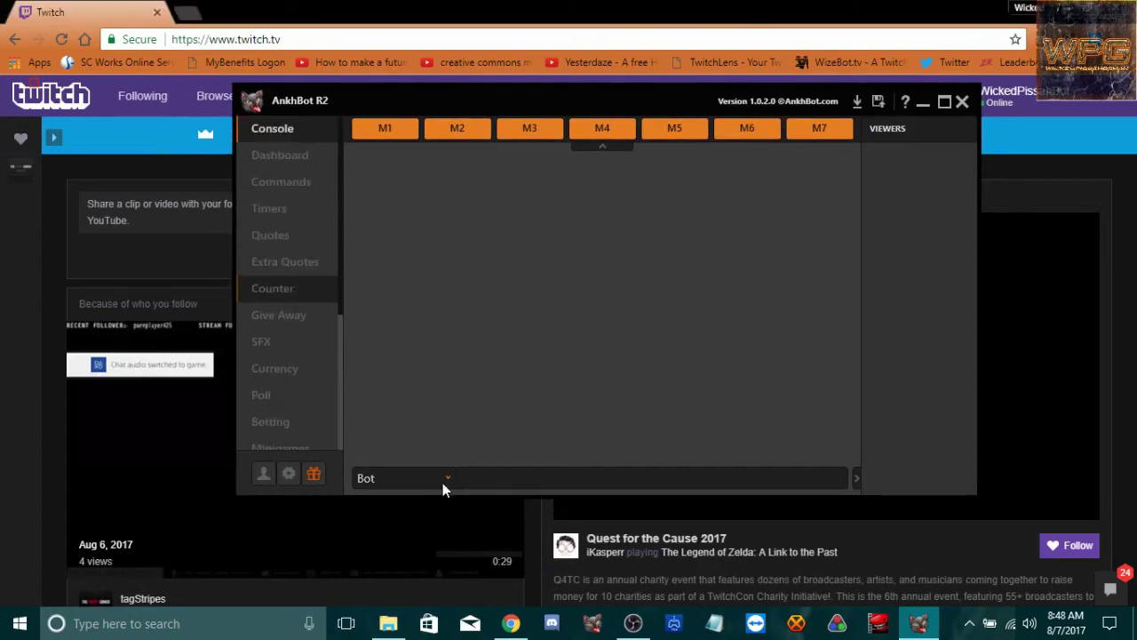
Fill in the Twitch Bot connection with bot name wickedpissahbot and channel wickedpissahgamah, and generate its OAuth token in the browser.
{"action": "left_click", "coordinate": [260, 475]}
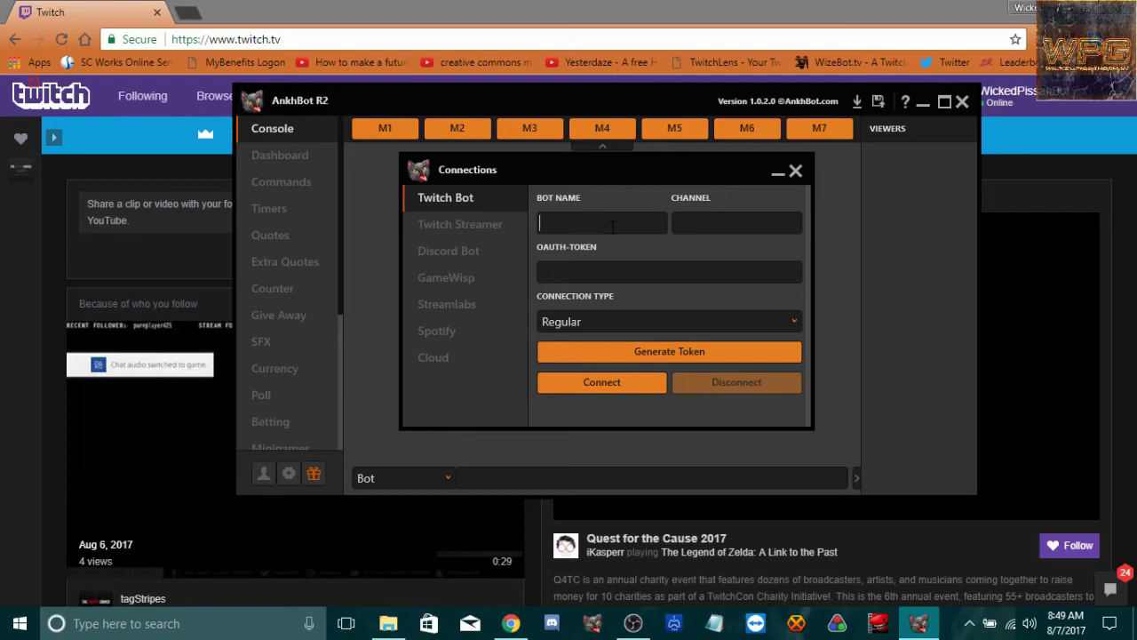
{"action": "type", "text": "wickedpissahbot"}
{"action": "left_click", "coordinate": [692, 223]}
{"action": "type", "text": "win"}
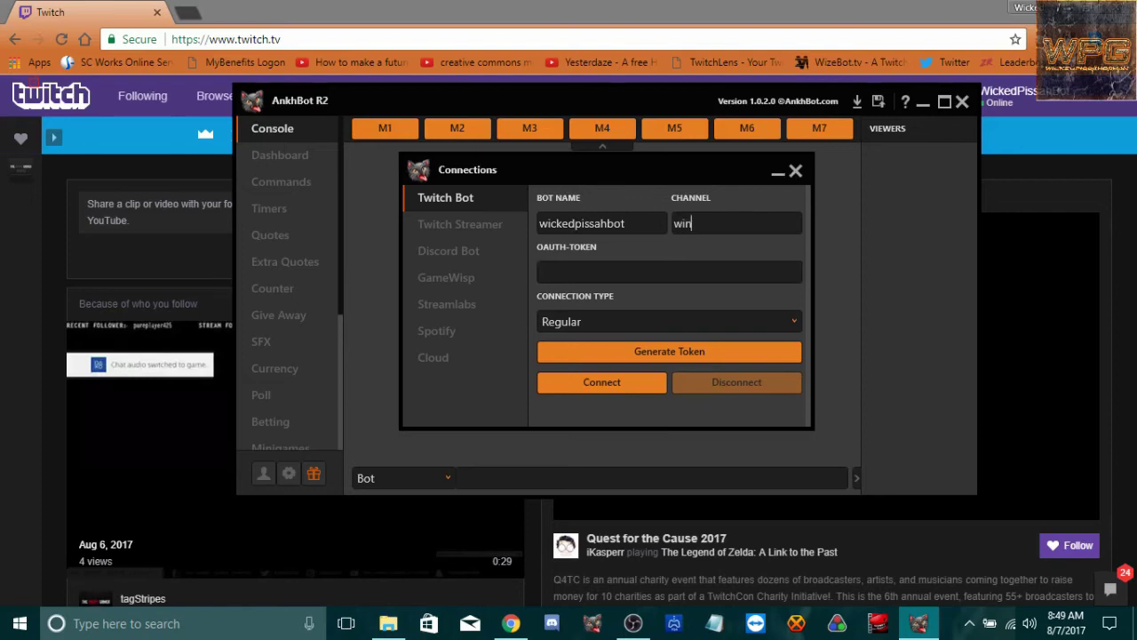
{"action": "key", "text": "BackSpace"}
{"action": "type", "text": "ckedpissahgamah"}
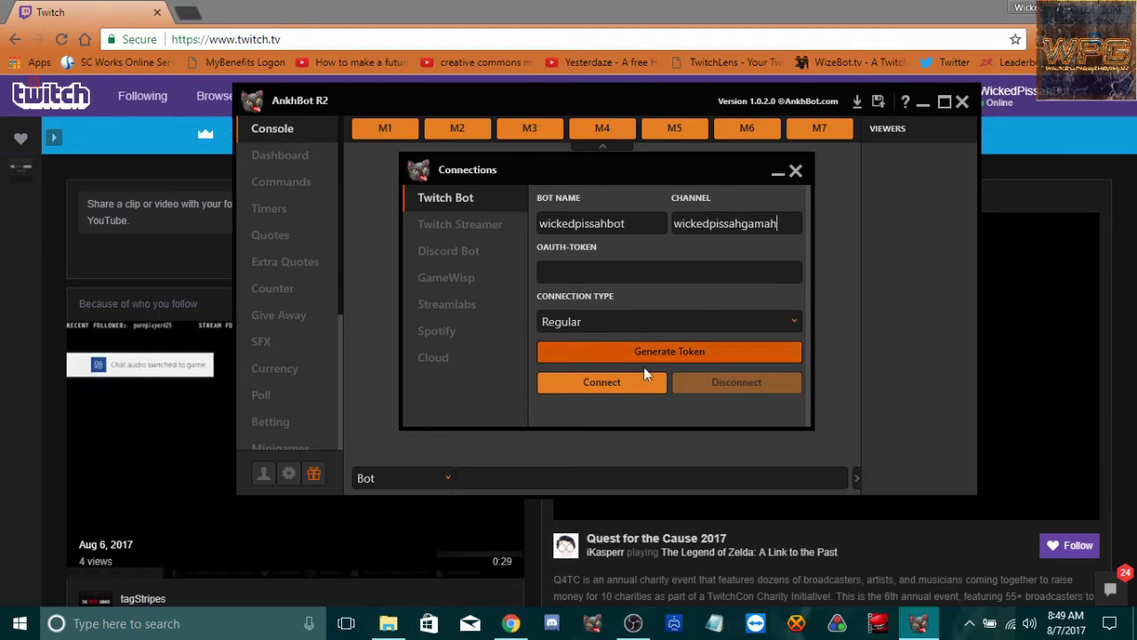
{"action": "left_click", "coordinate": [648, 352]}
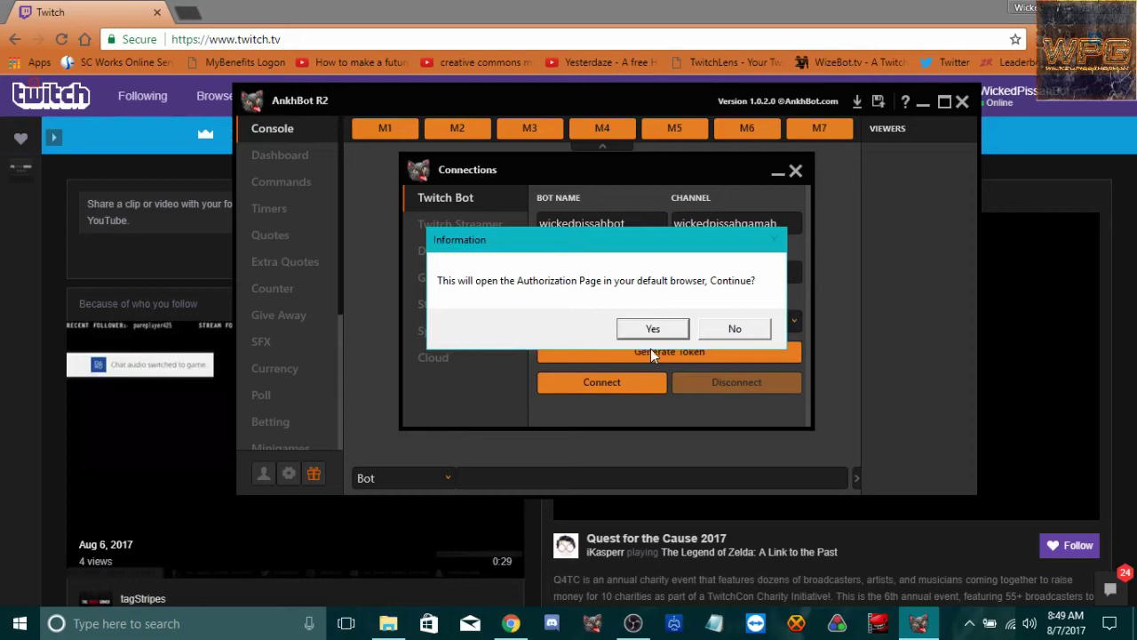
{"action": "left_click", "coordinate": [653, 329]}
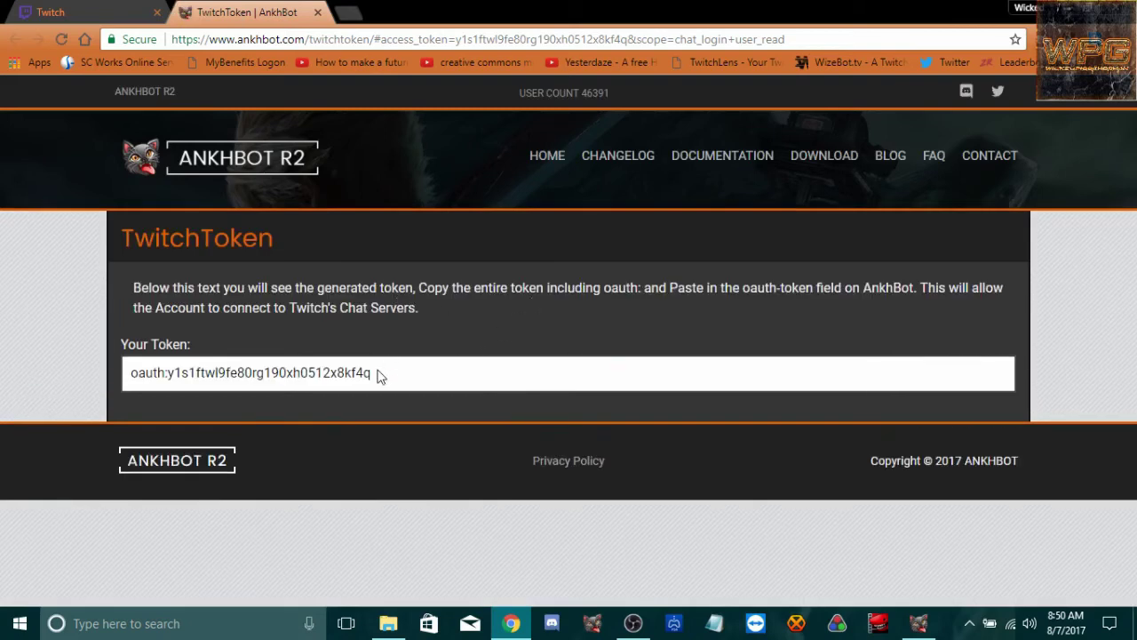
Copy the generated OAuth token from the browser page and paste it into the Twitch Bot connection's OAuth-Token field in AnkhBot R2.
{"action": "left_click", "coordinate": [379, 379]}
{"action": "left_click", "coordinate": [381, 377]}
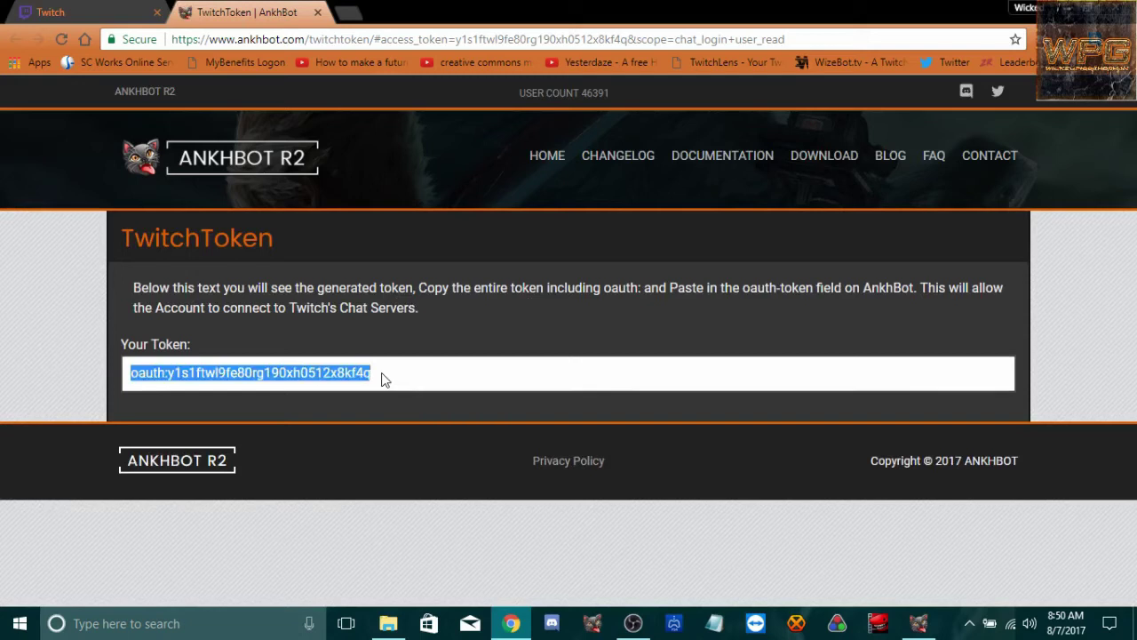
{"action": "right_click", "coordinate": [343, 373]}
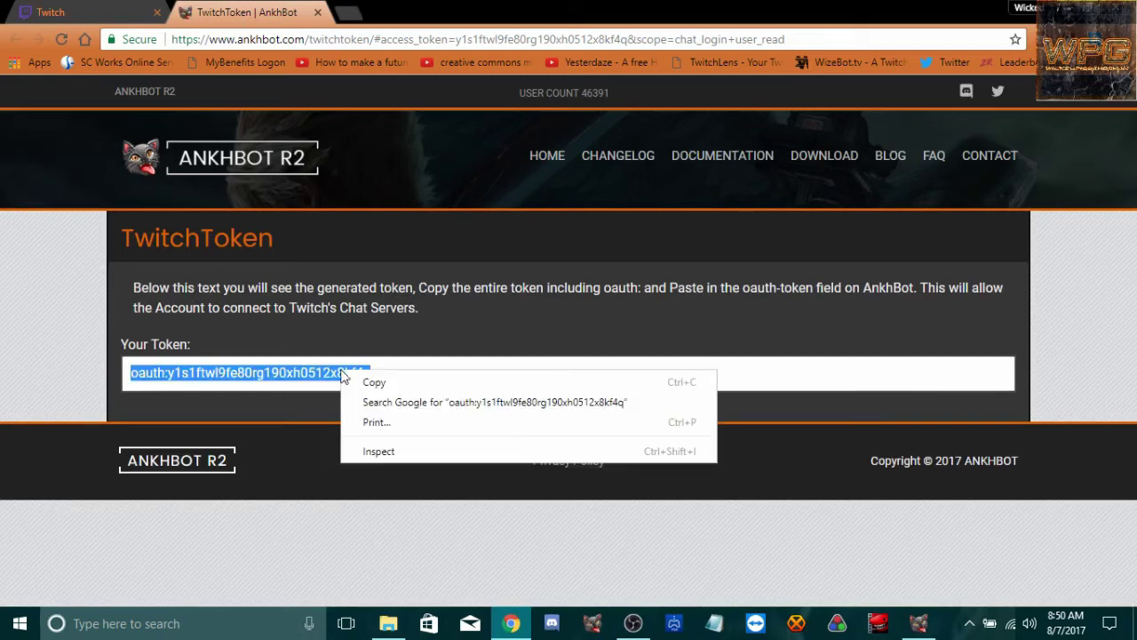
{"action": "left_click", "coordinate": [399, 387]}
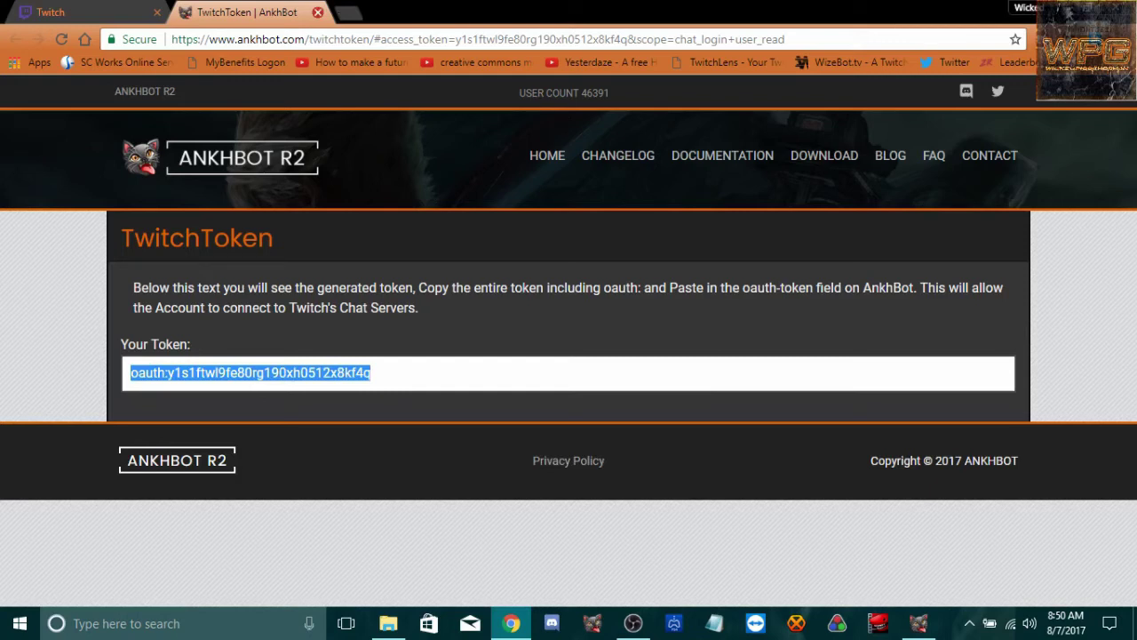
{"action": "left_click", "coordinate": [1069, 11]}
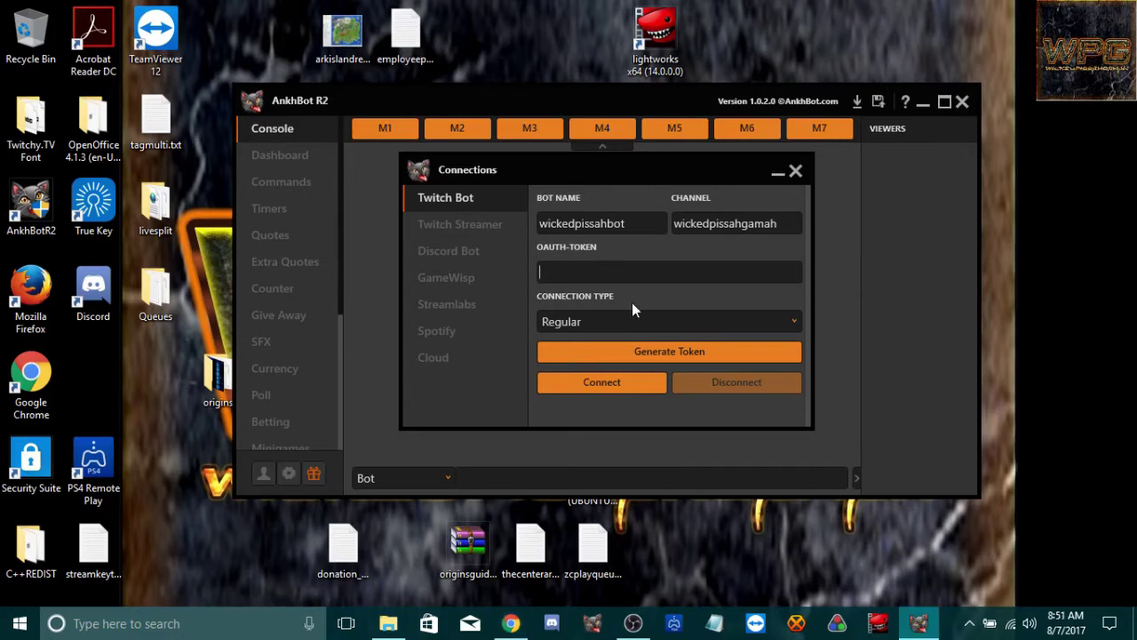
{"action": "right_click", "coordinate": [638, 272]}
{"action": "left_click", "coordinate": [657, 325]}
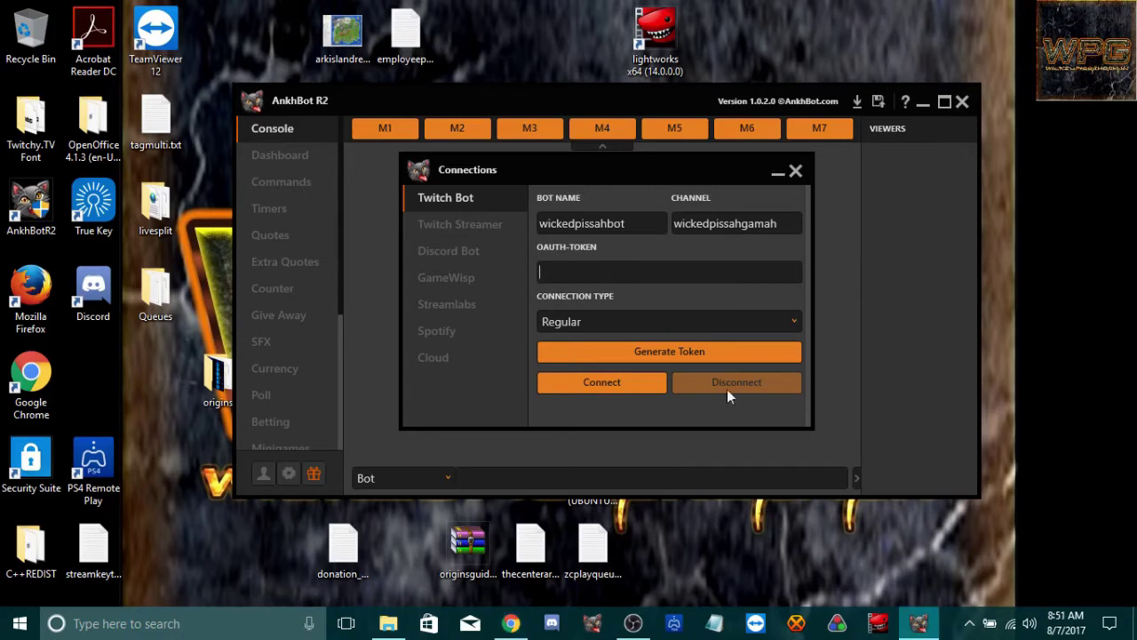
Connect the Twitch Bot account, moving the Connections window aside so the console area is uncovered.
{"action": "left_click", "coordinate": [623, 378]}
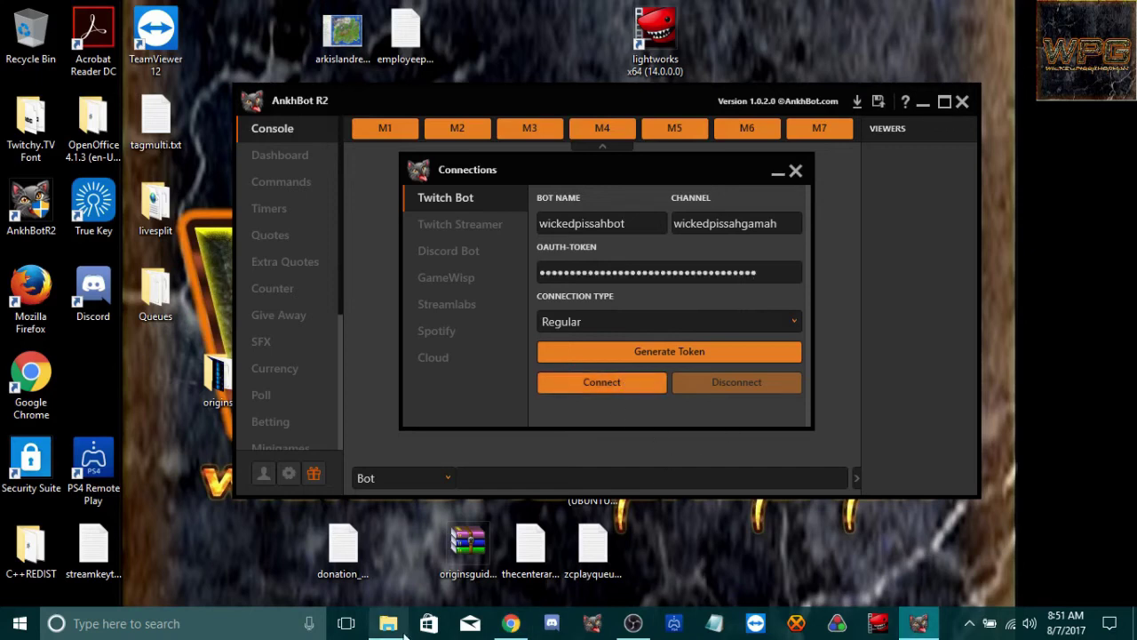
{"action": "left_click", "coordinate": [511, 623]}
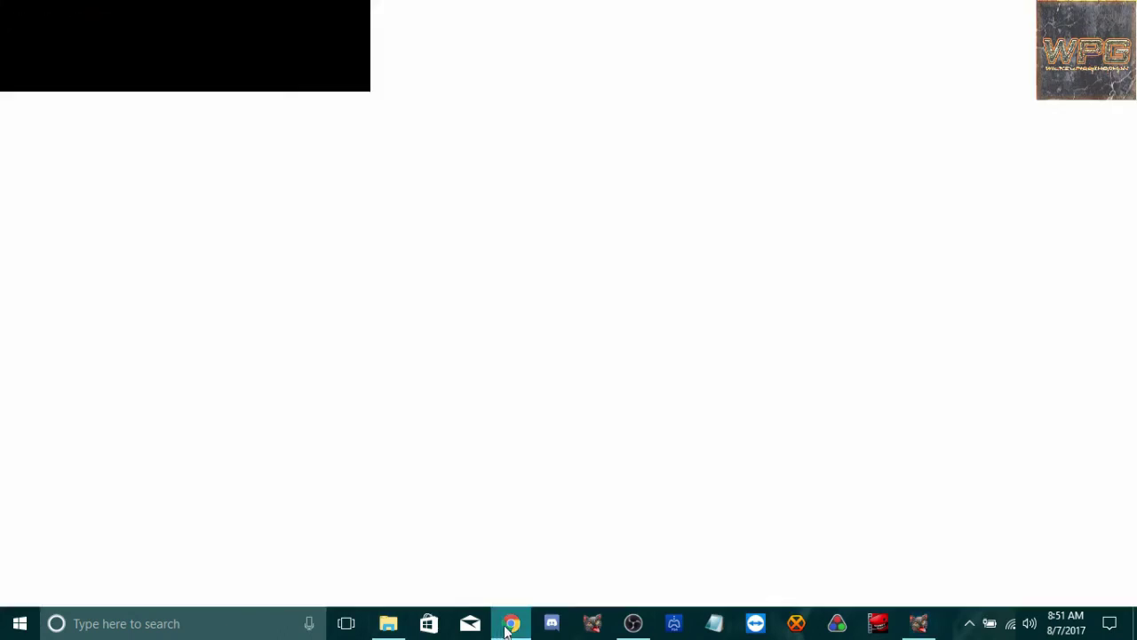
{"action": "left_click", "coordinate": [924, 623]}
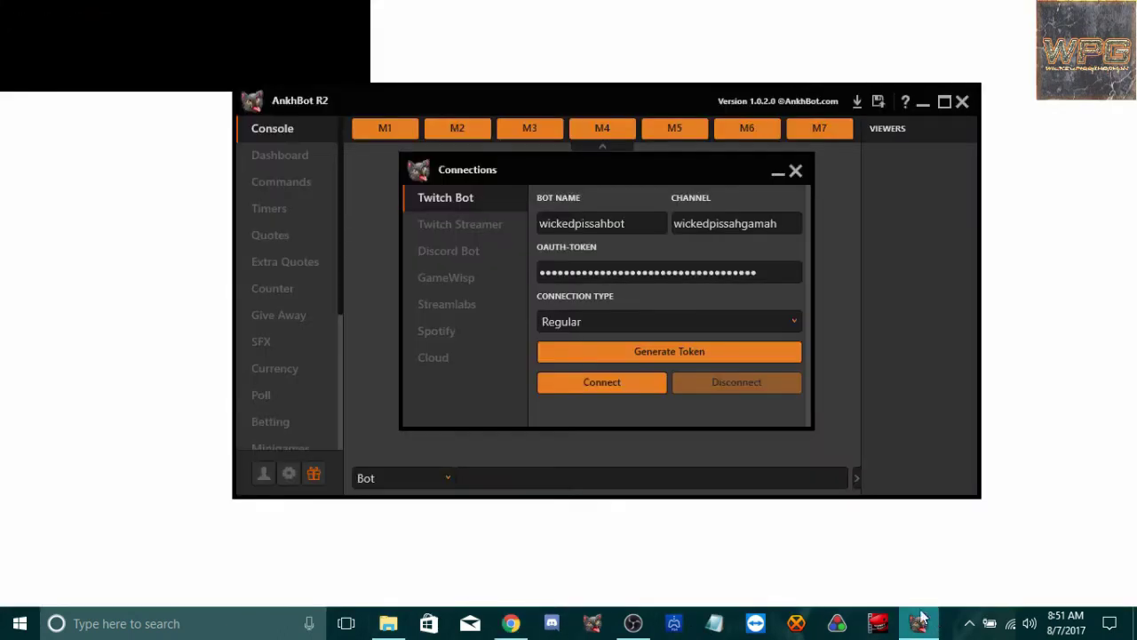
{"action": "left_click", "coordinate": [608, 386]}
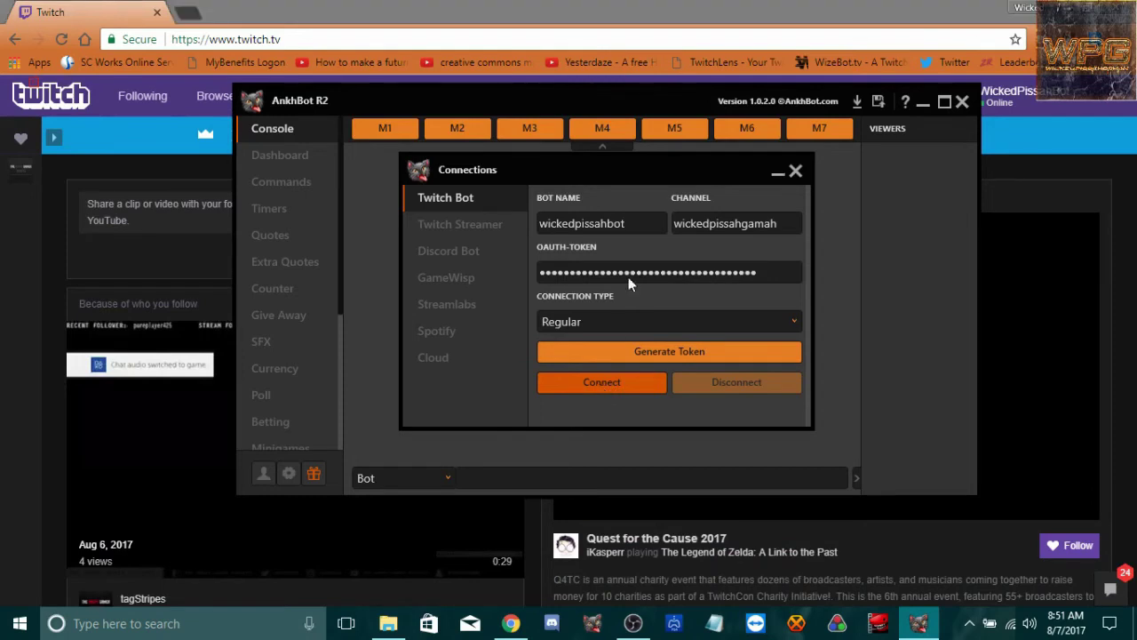
{"action": "left_click_drag", "start_coordinate": [628, 176], "coordinate": [343, 292]}
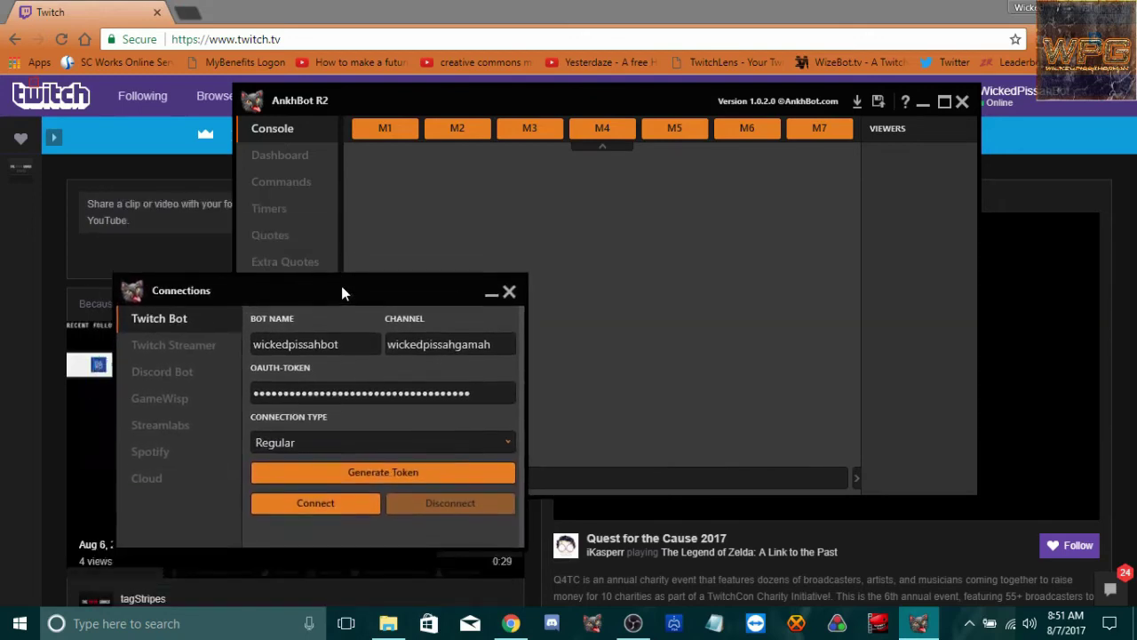
{"action": "left_click", "coordinate": [315, 503]}
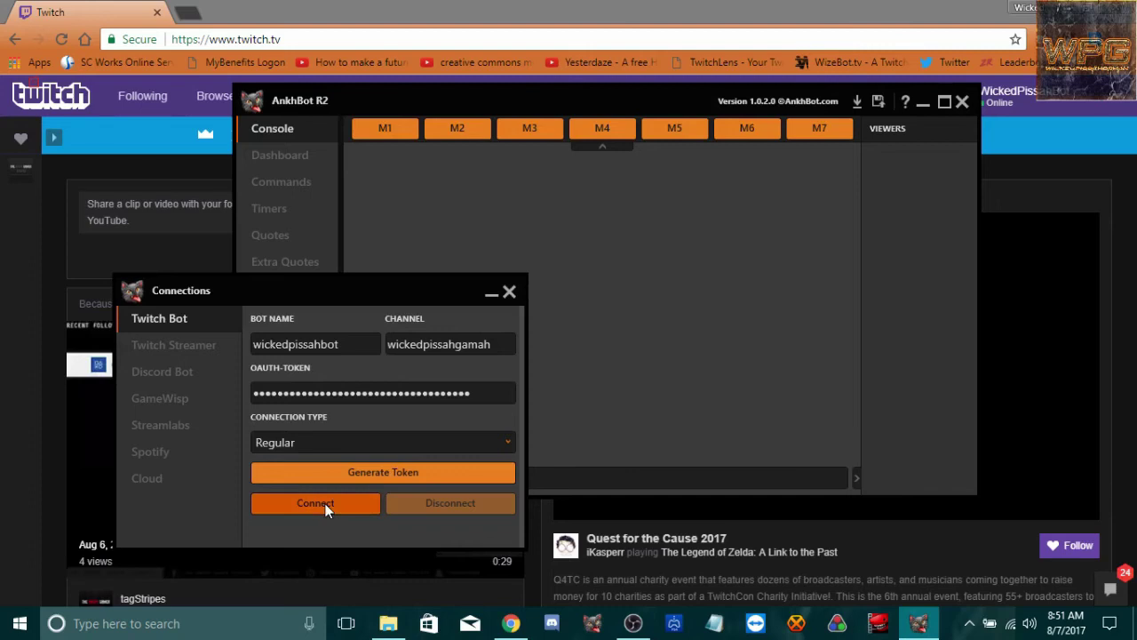
{"action": "left_click", "coordinate": [316, 503]}
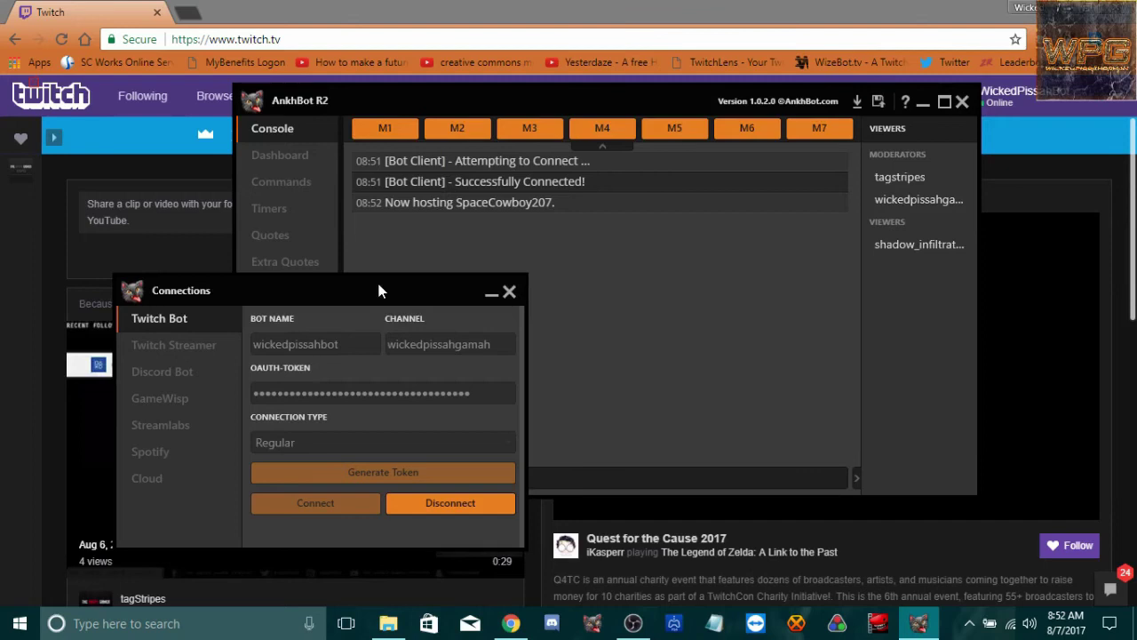
Reposition the Connections window and enter wickedpissahgamah as the username of the Twitch Streamer connection.
{"action": "left_click_drag", "start_coordinate": [379, 291], "coordinate": [391, 349]}
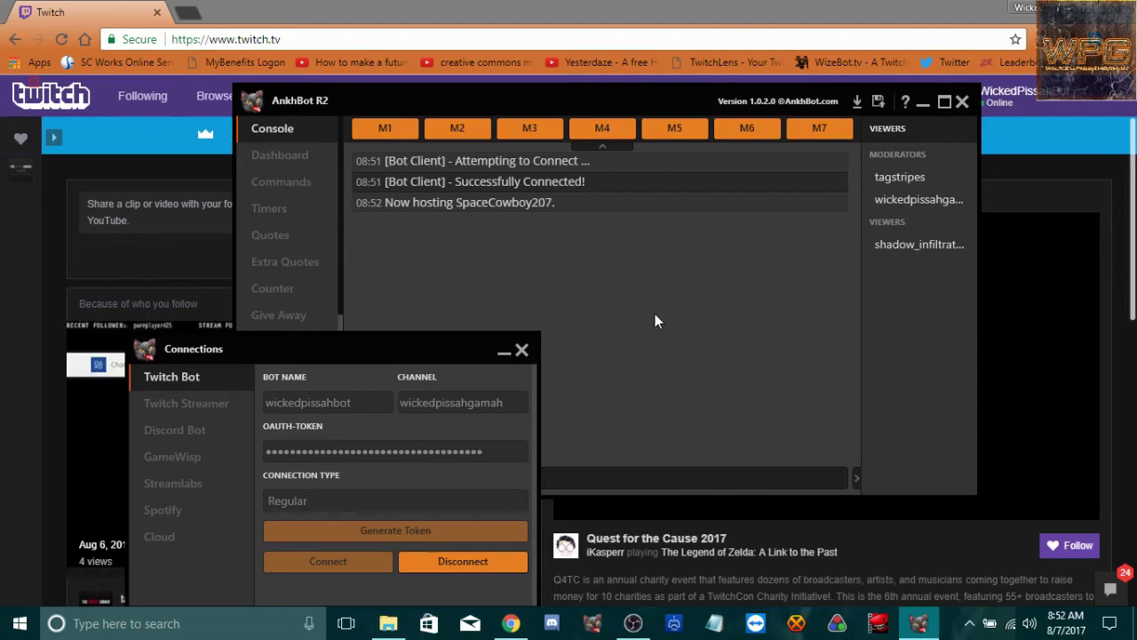
{"action": "left_click_drag", "start_coordinate": [385, 351], "coordinate": [834, 158]}
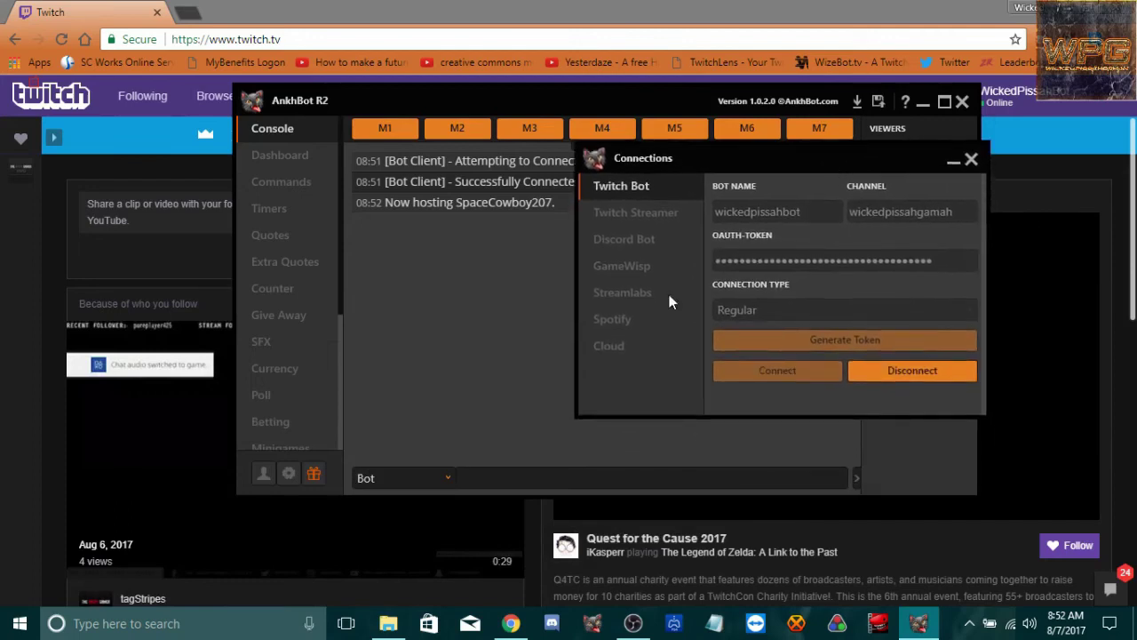
{"action": "left_click", "coordinate": [657, 220]}
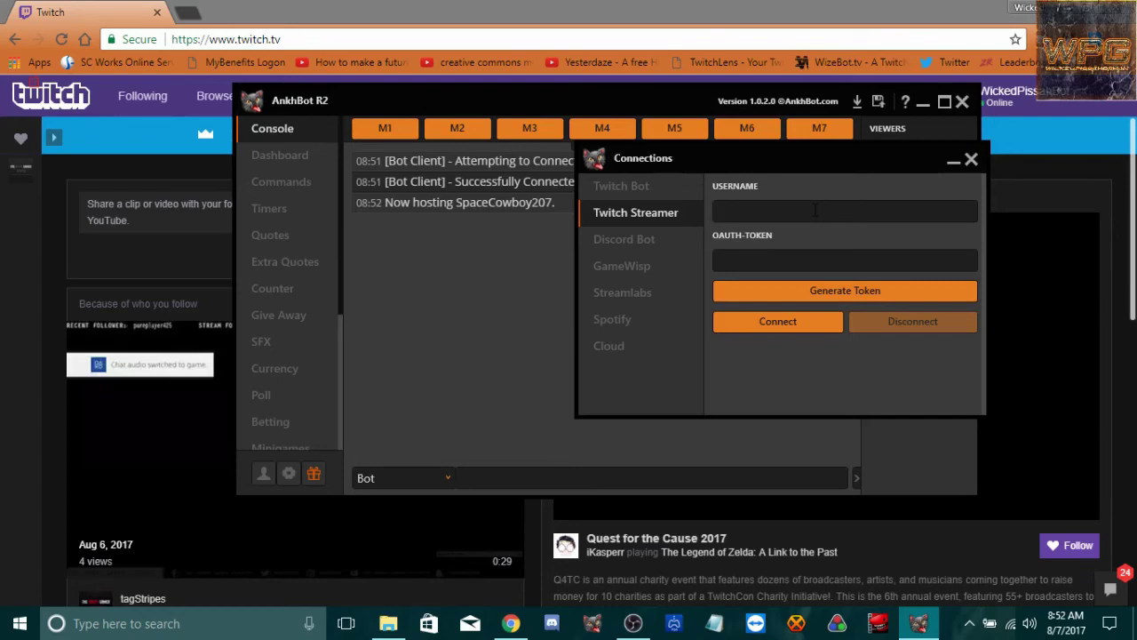
{"action": "type", "text": "wickedp"}
{"action": "key", "text": "BackSpace"}
{"action": "type", "text": "pissahgamah"}
Switch to the browser and log the bot account out of Twitch.
{"action": "left_click", "coordinate": [1109, 111]}
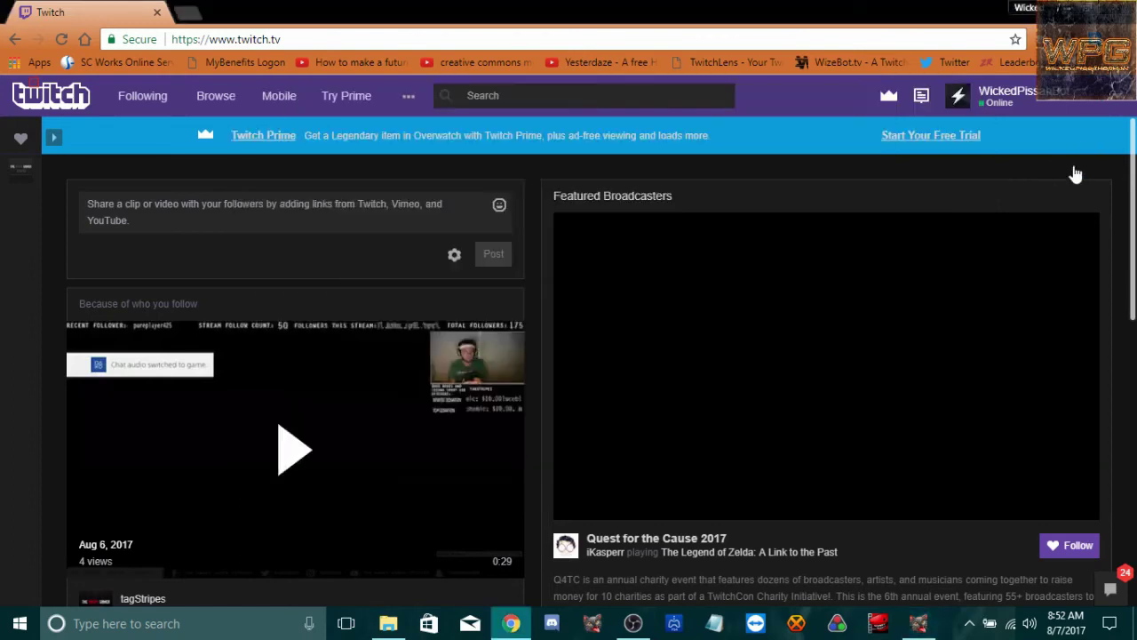
{"action": "left_click", "coordinate": [1095, 105]}
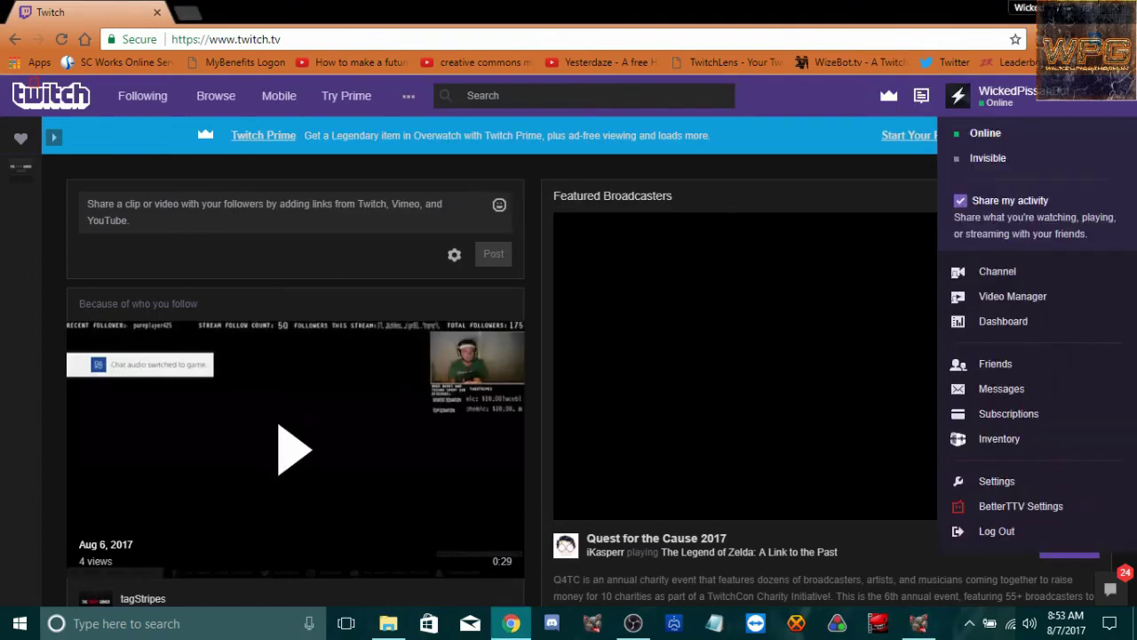
{"action": "left_click", "coordinate": [984, 533]}
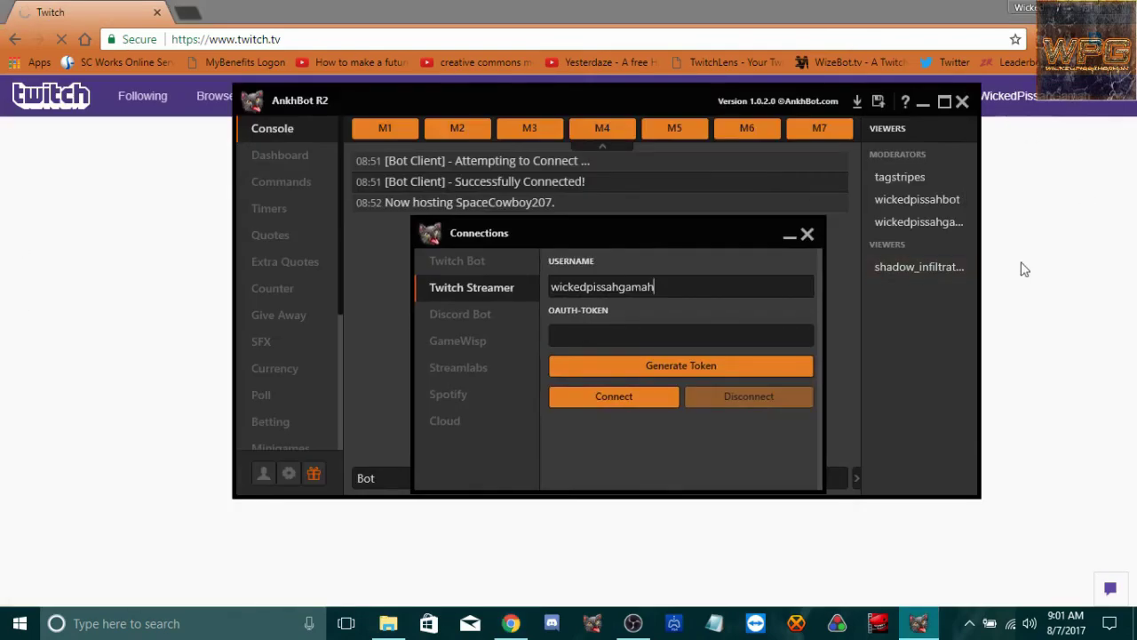
Generate an OAuth token for the streamer account in the browser and paste it into the Twitch Streamer connection's OAuth-Token field.
{"action": "left_click", "coordinate": [635, 369]}
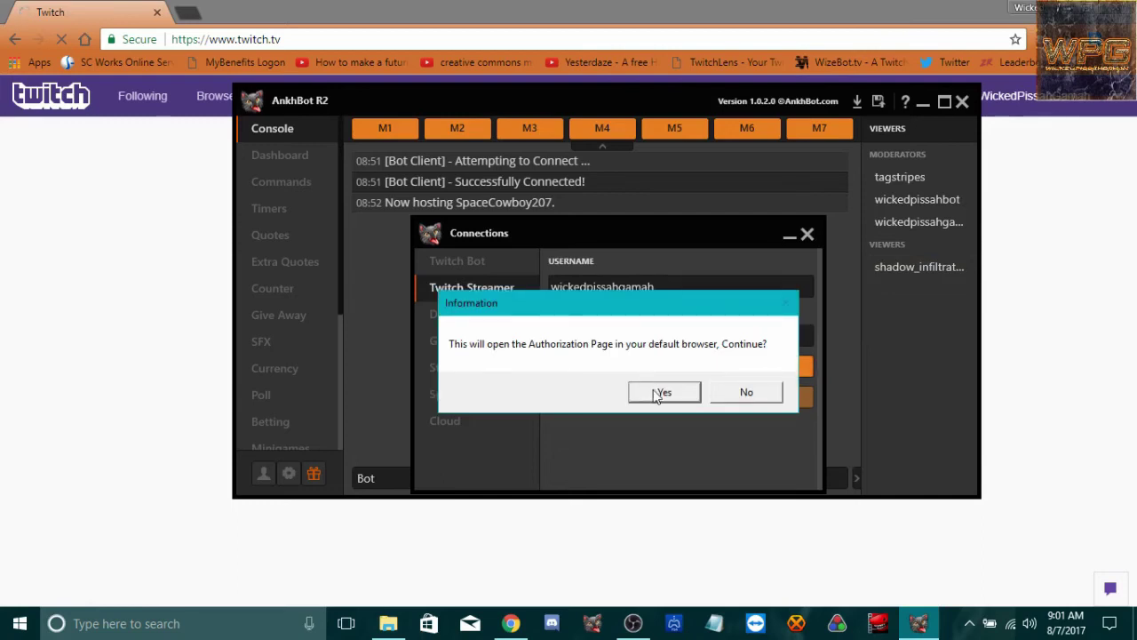
{"action": "left_click", "coordinate": [656, 392]}
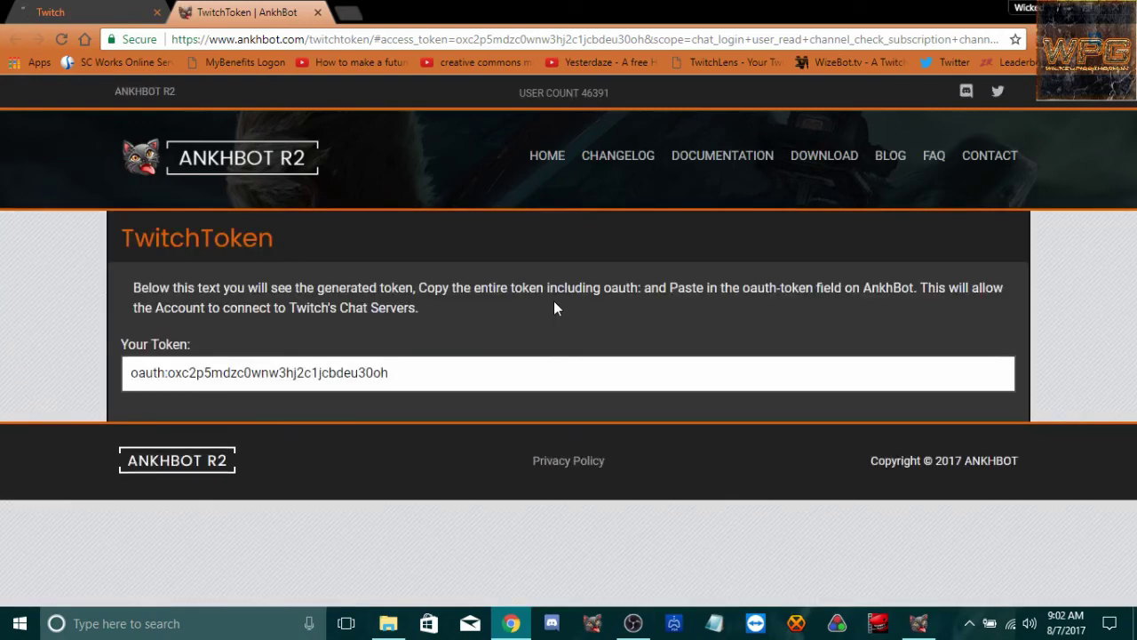
{"action": "triple_click", "coordinate": [414, 376]}
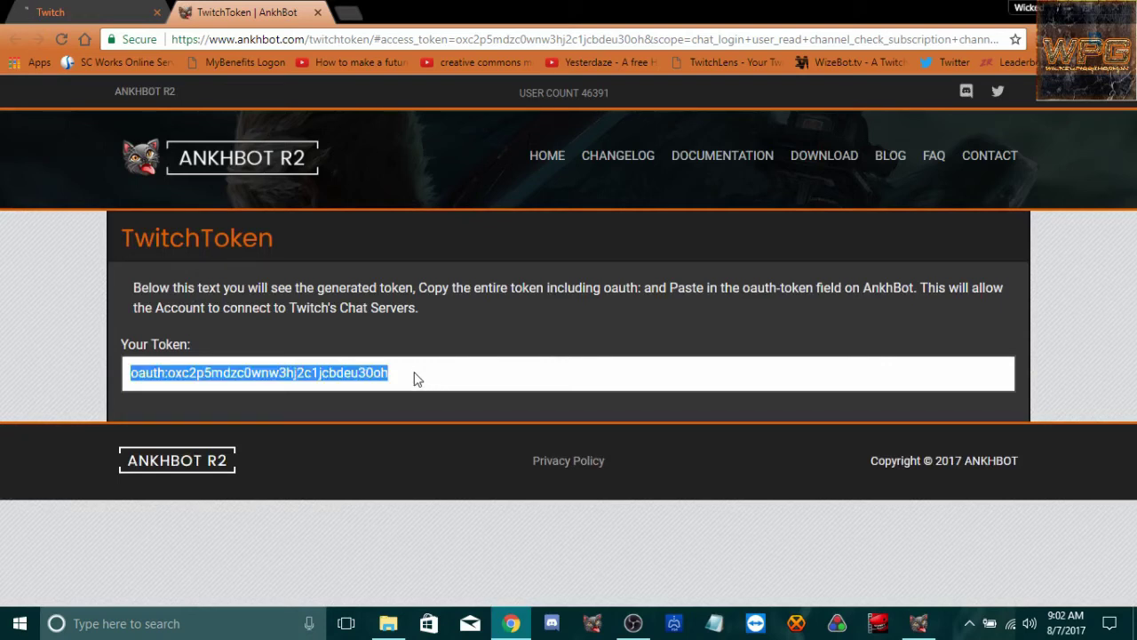
{"action": "right_click", "coordinate": [335, 371]}
{"action": "left_click", "coordinate": [365, 384]}
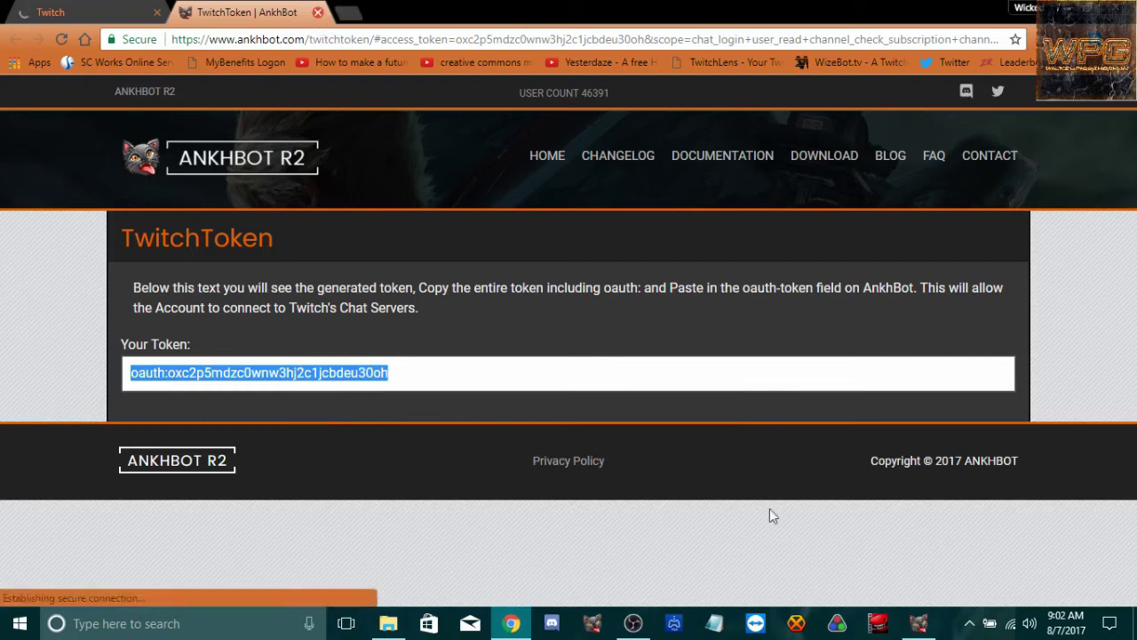
{"action": "left_click", "coordinate": [919, 623]}
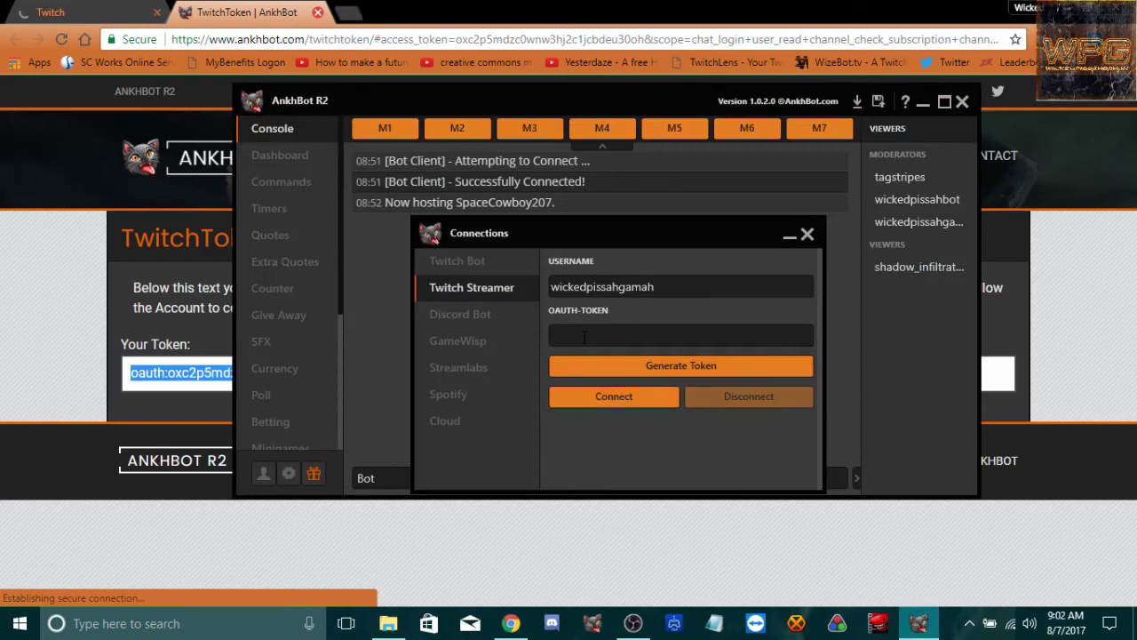
{"action": "right_click", "coordinate": [583, 339]}
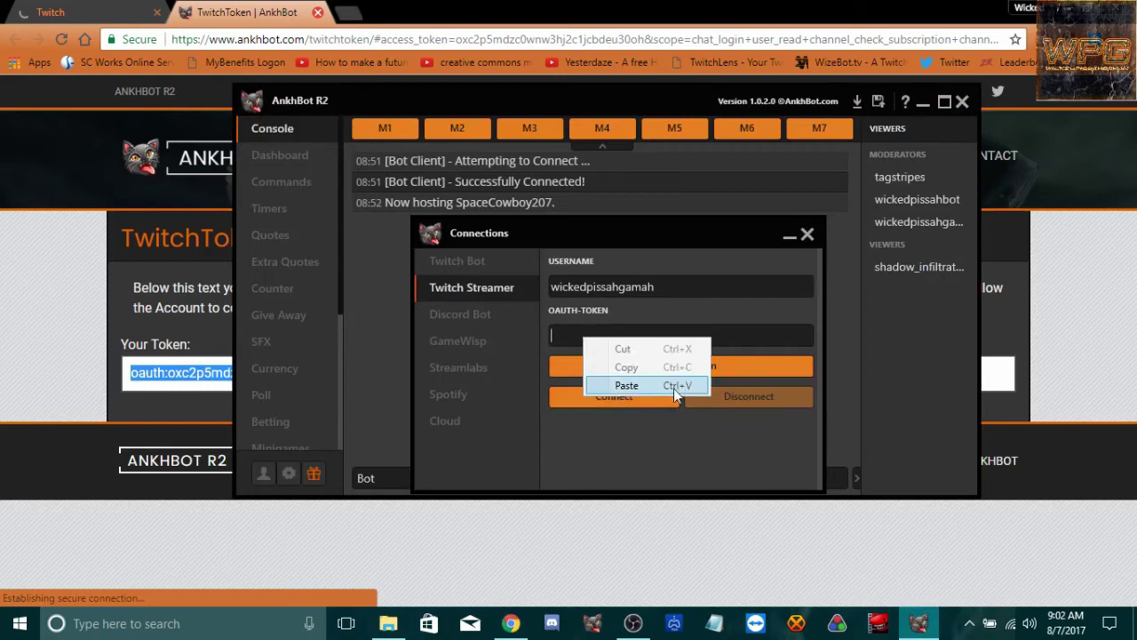
{"action": "left_click", "coordinate": [674, 389]}
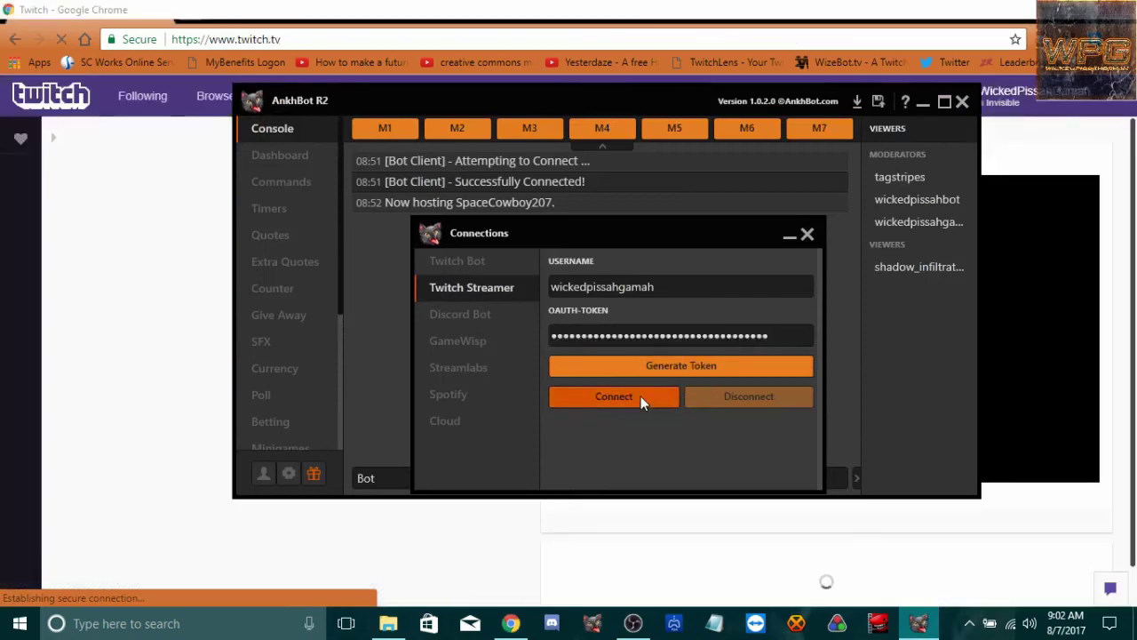
Connect the Twitch Streamer account, and close the Connections window to return to the AnkhBot R2 console.
{"action": "left_click", "coordinate": [641, 396]}
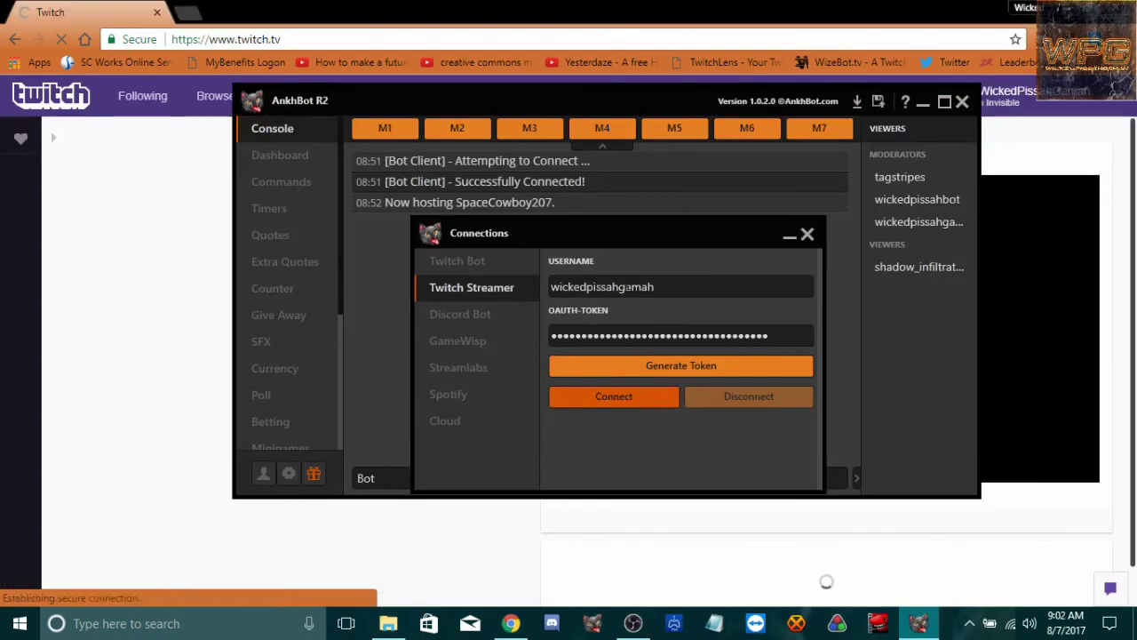
{"action": "left_click_drag", "start_coordinate": [621, 232], "coordinate": [890, 335]}
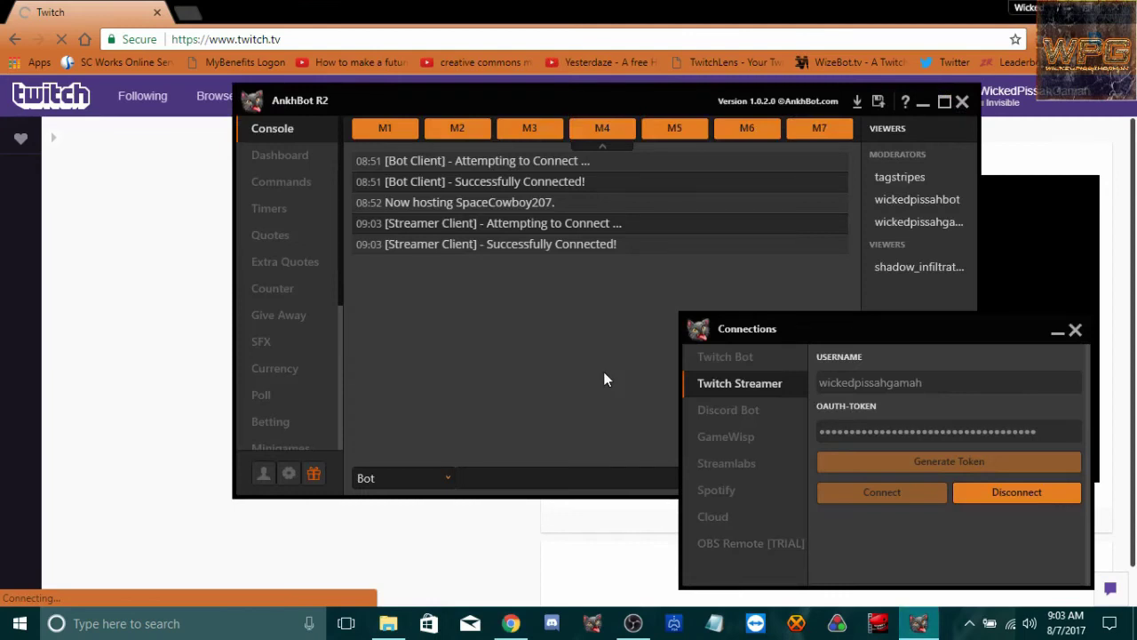
{"action": "left_click", "coordinate": [1076, 332]}
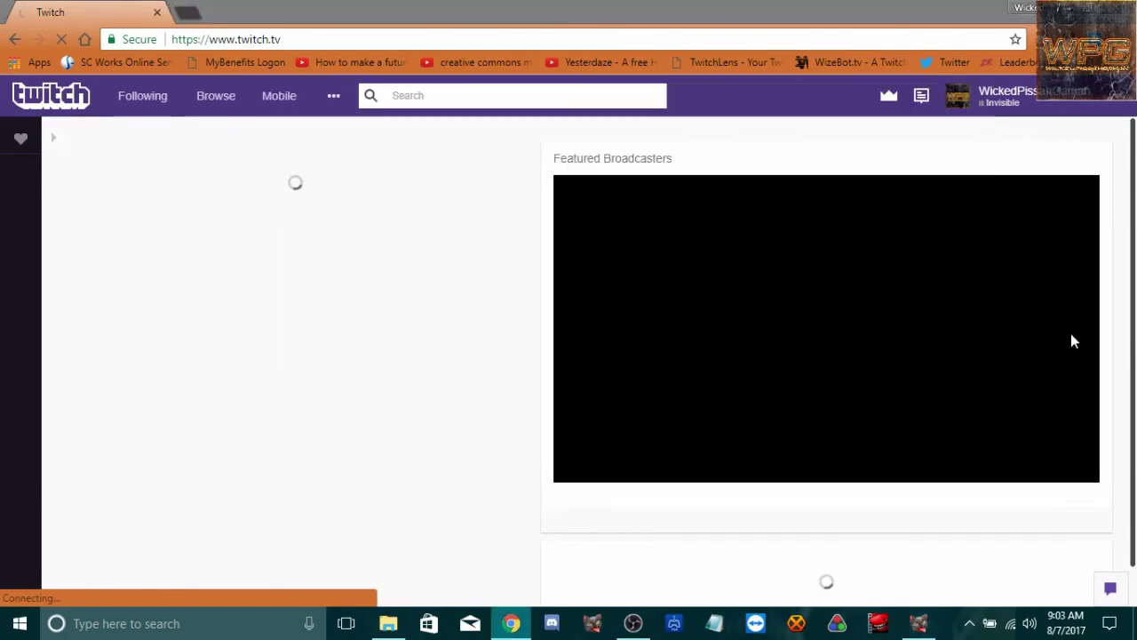
{"action": "left_click", "coordinate": [919, 623]}
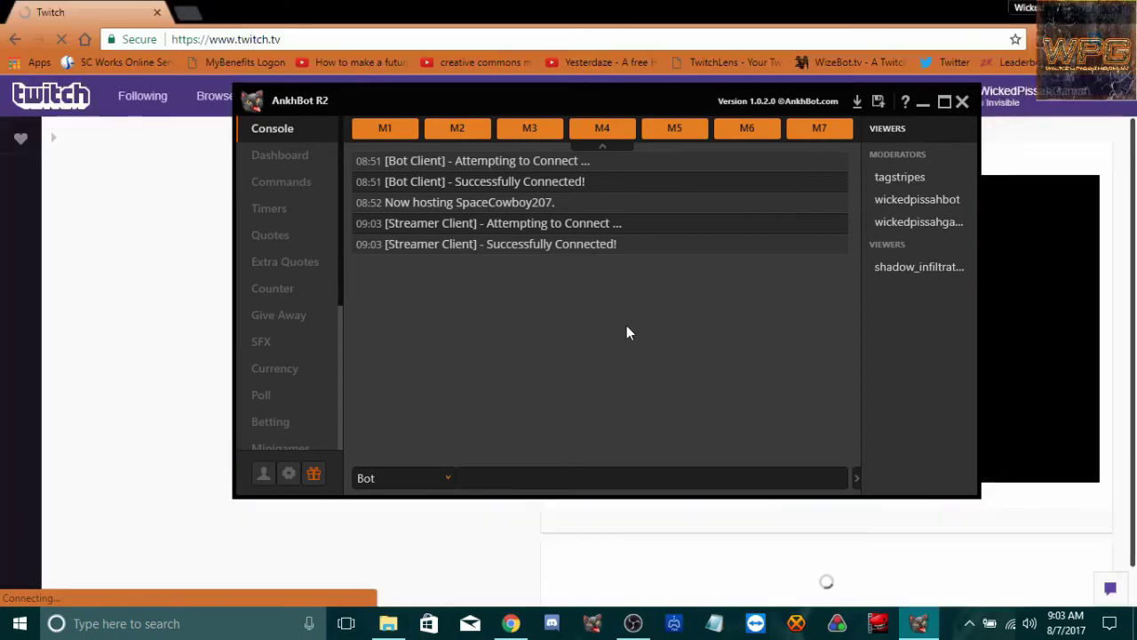
Switch to the browser and open the streamer channel's dashboard on Twitch.
{"action": "left_click", "coordinate": [376, 38]}
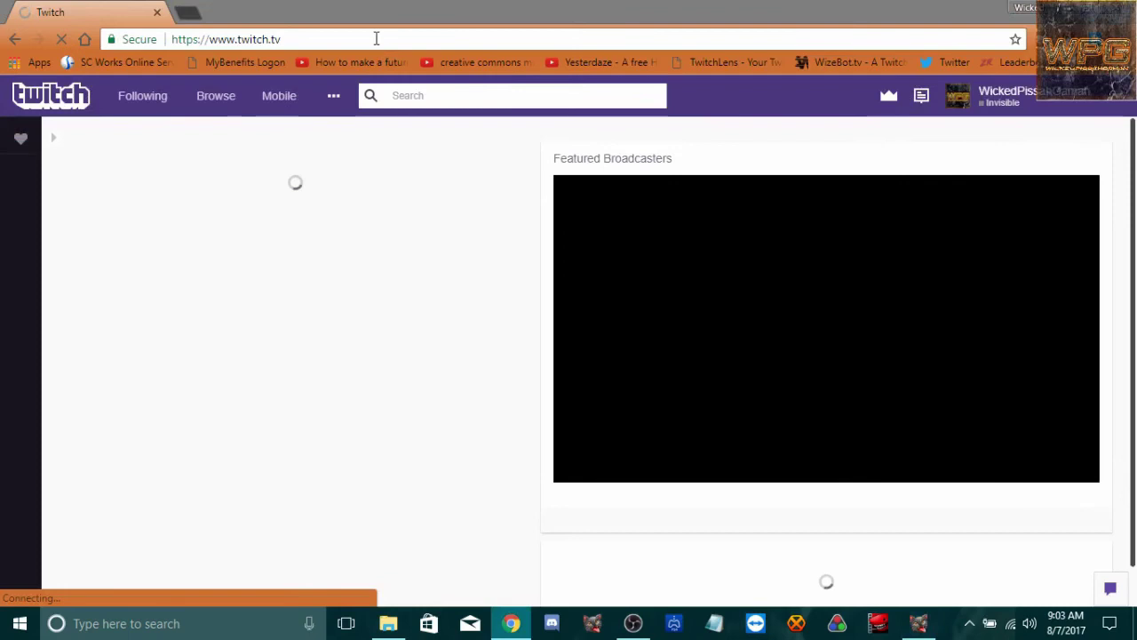
{"action": "left_click", "coordinate": [376, 38]}
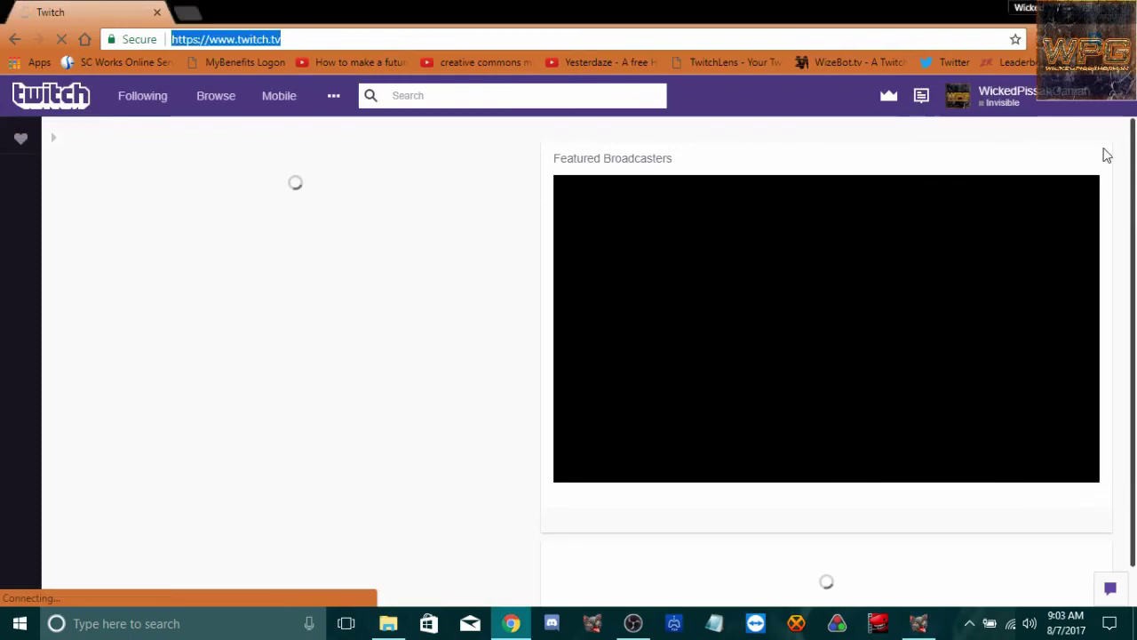
{"action": "left_click", "coordinate": [1100, 157]}
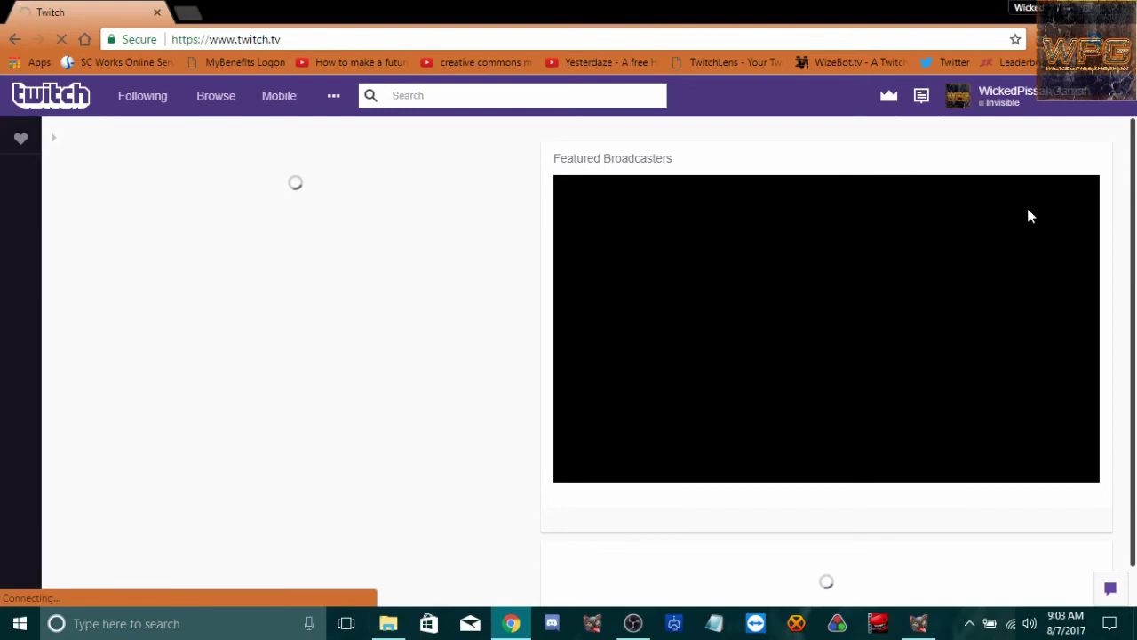
{"action": "left_click", "coordinate": [1120, 102]}
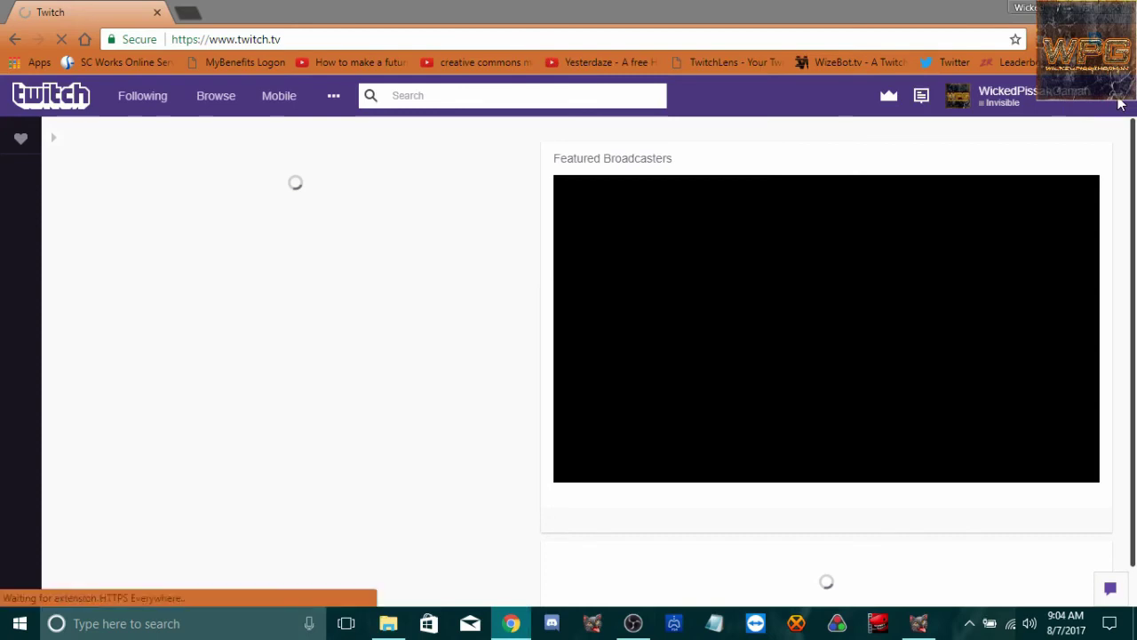
{"action": "left_click", "coordinate": [330, 40]}
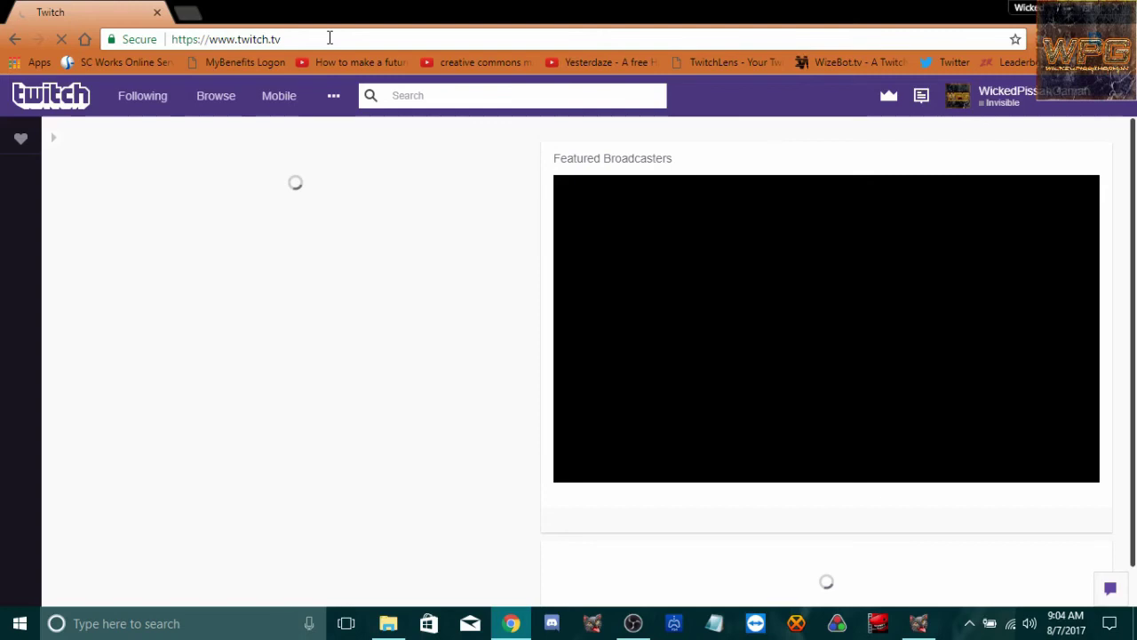
{"action": "key", "text": "Down"}
{"action": "key", "text": "End"}
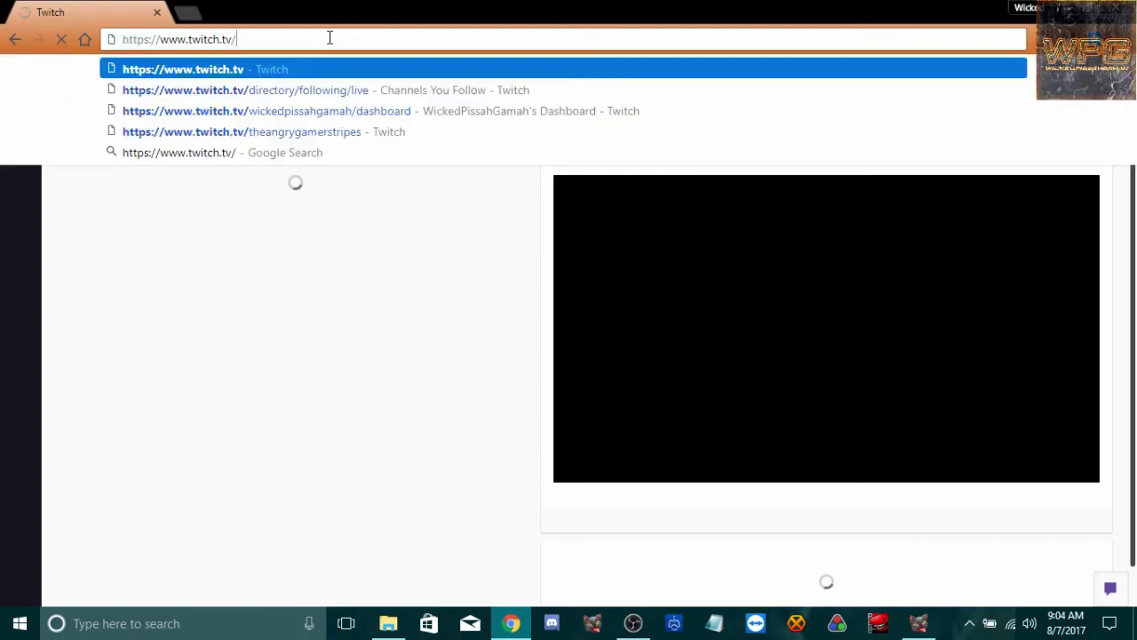
{"action": "key", "text": "Down"}
{"action": "key", "text": "Down"}
{"action": "key", "text": "Escape"}
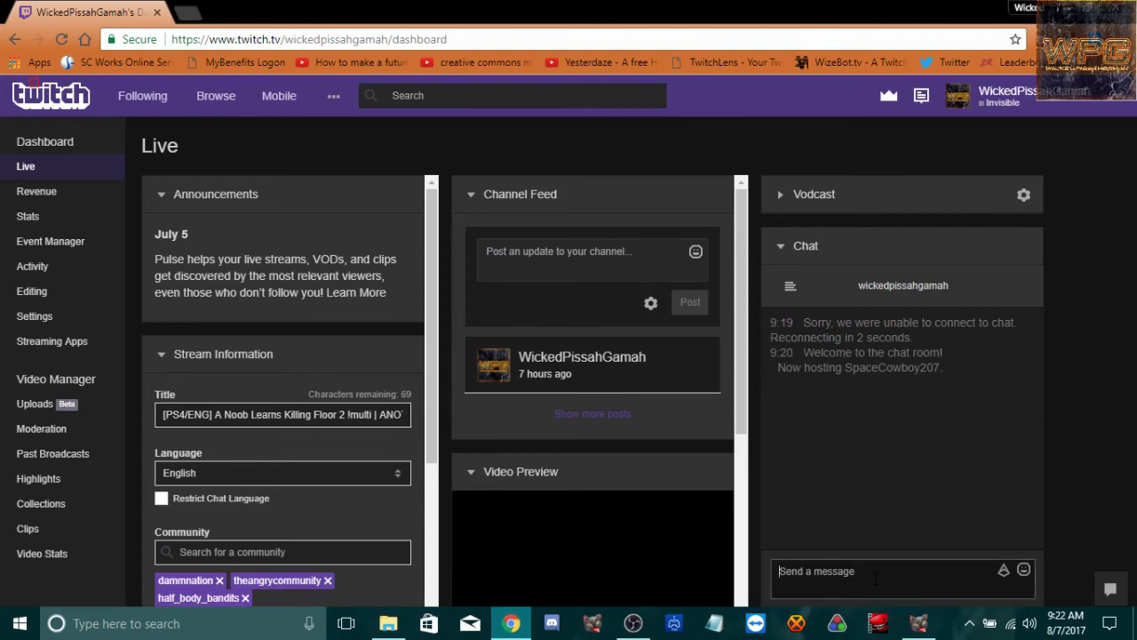
Send the message "hello chat" in the channel's chat on the dashboard.
{"action": "left_click", "coordinate": [877, 578]}
{"action": "type", "text": "hello chat"}
{"action": "key", "text": "Return"}
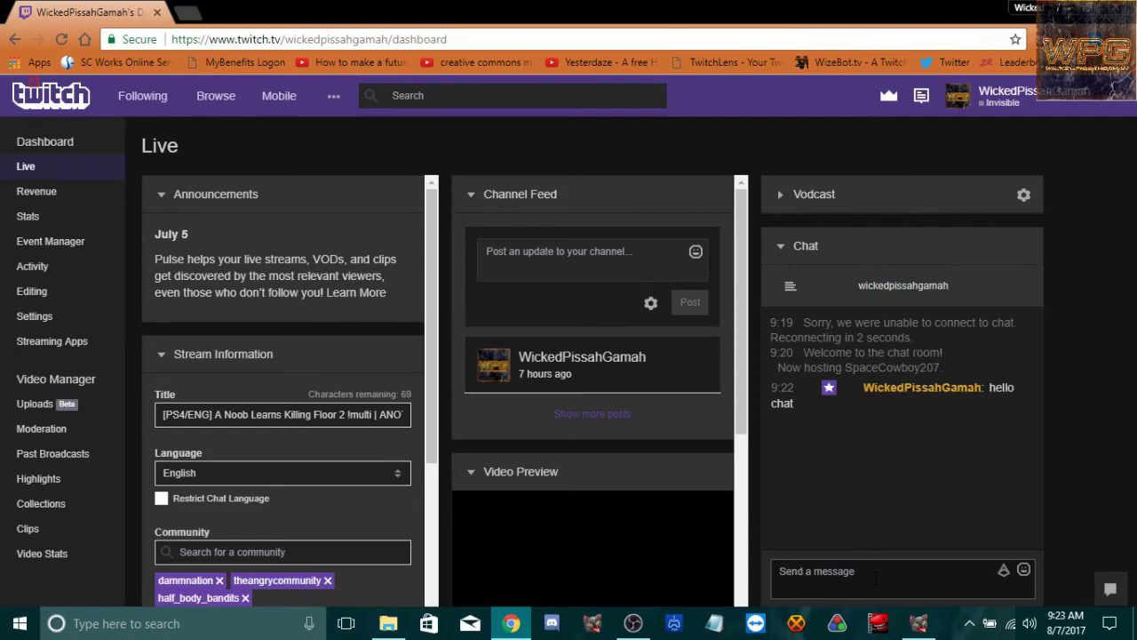
Switch to AnkhBot R2 to check the console for the chat message, then minimize the browser and move the bot window toward the desktop's centre.
{"action": "left_click", "coordinate": [919, 623]}
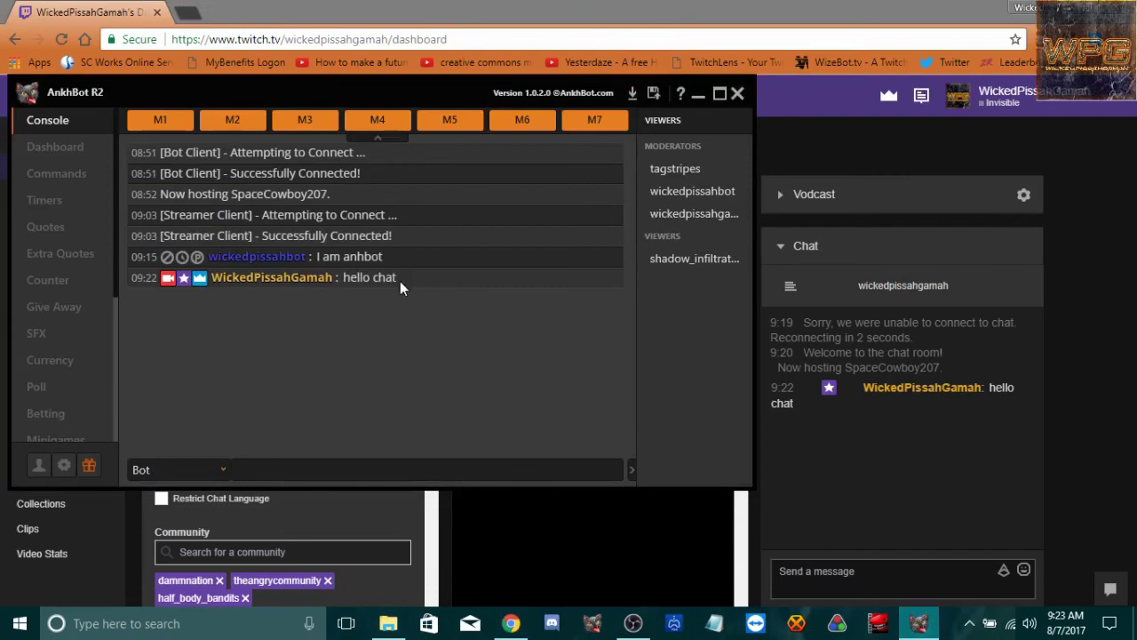
{"action": "left_click", "coordinate": [1119, 12]}
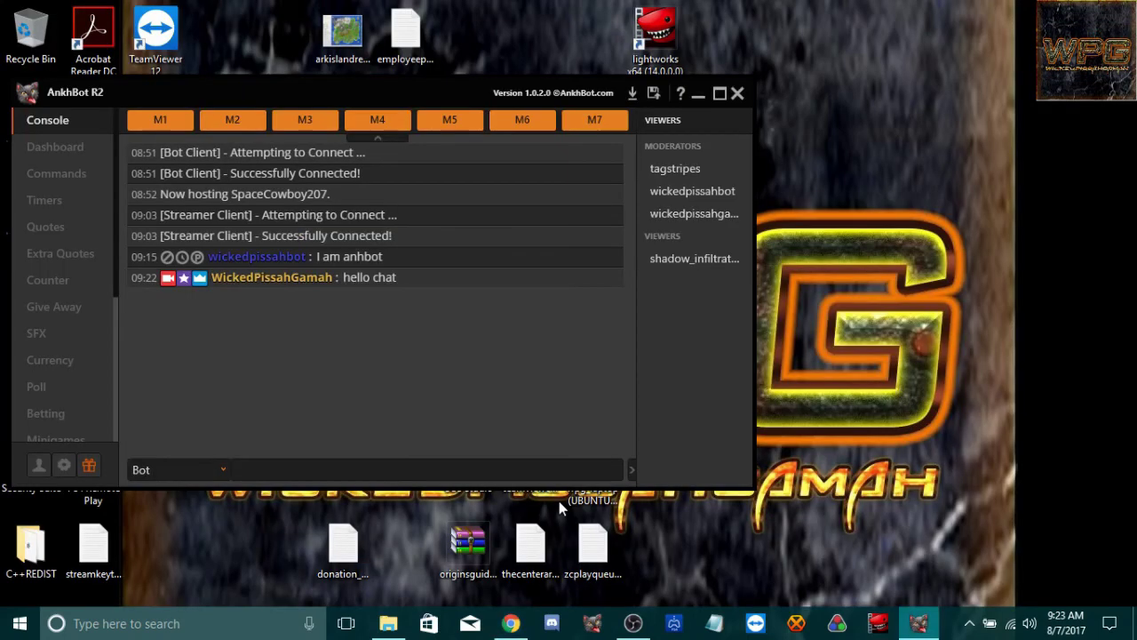
{"action": "left_click_drag", "start_coordinate": [405, 96], "coordinate": [619, 108]}
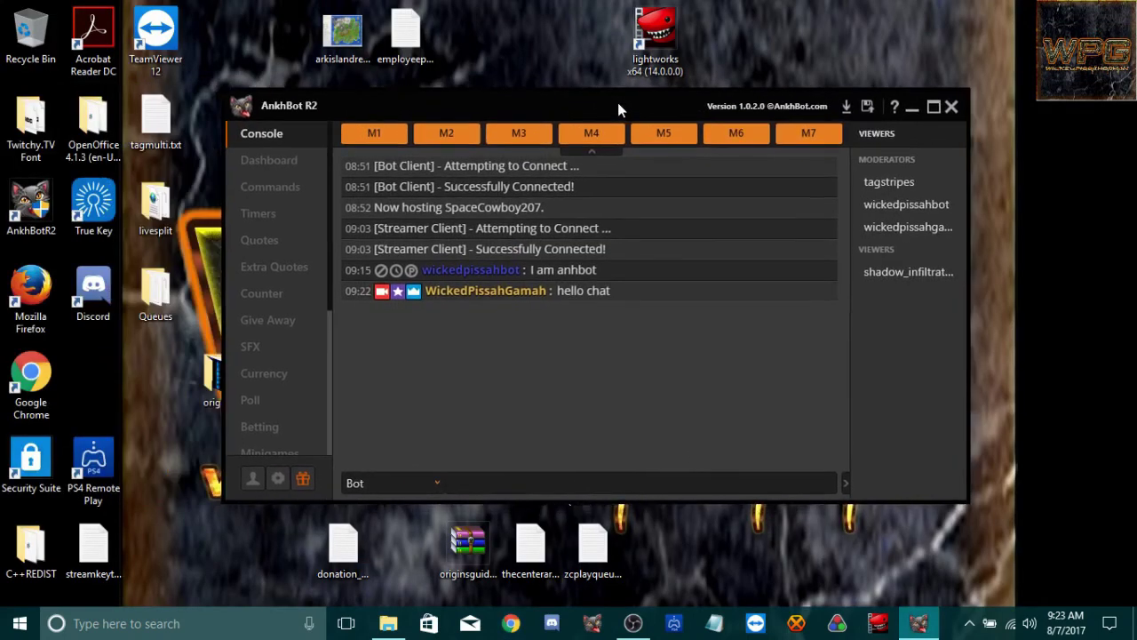
Open the bot's general settings and turn on Show Viewer Count in Console.
{"action": "left_click", "coordinate": [275, 478]}
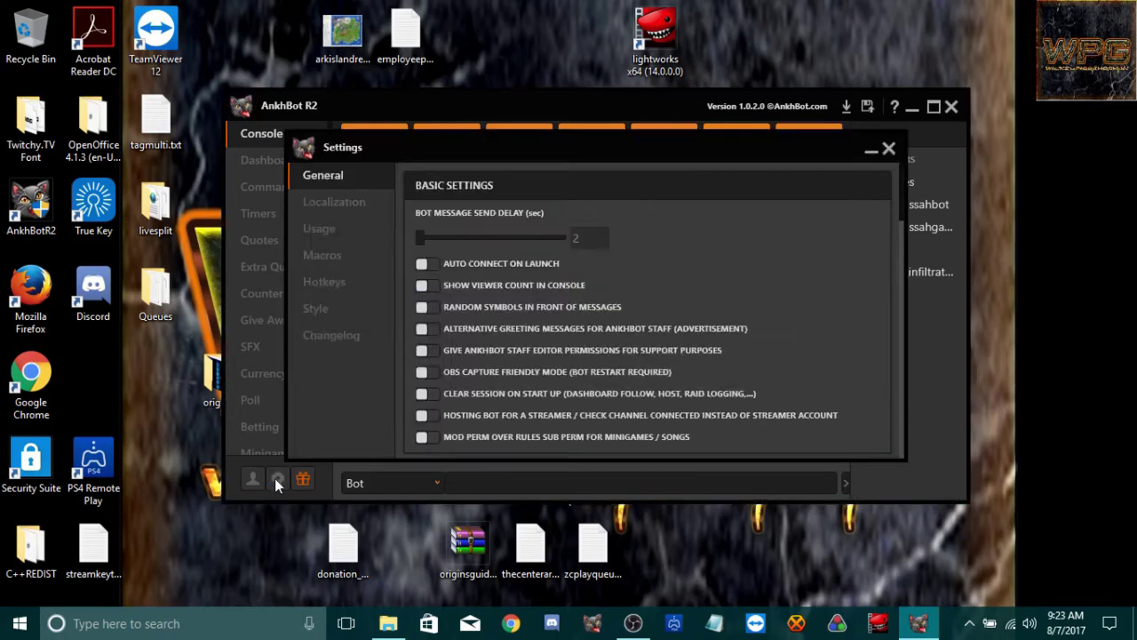
{"action": "left_click", "coordinate": [275, 478]}
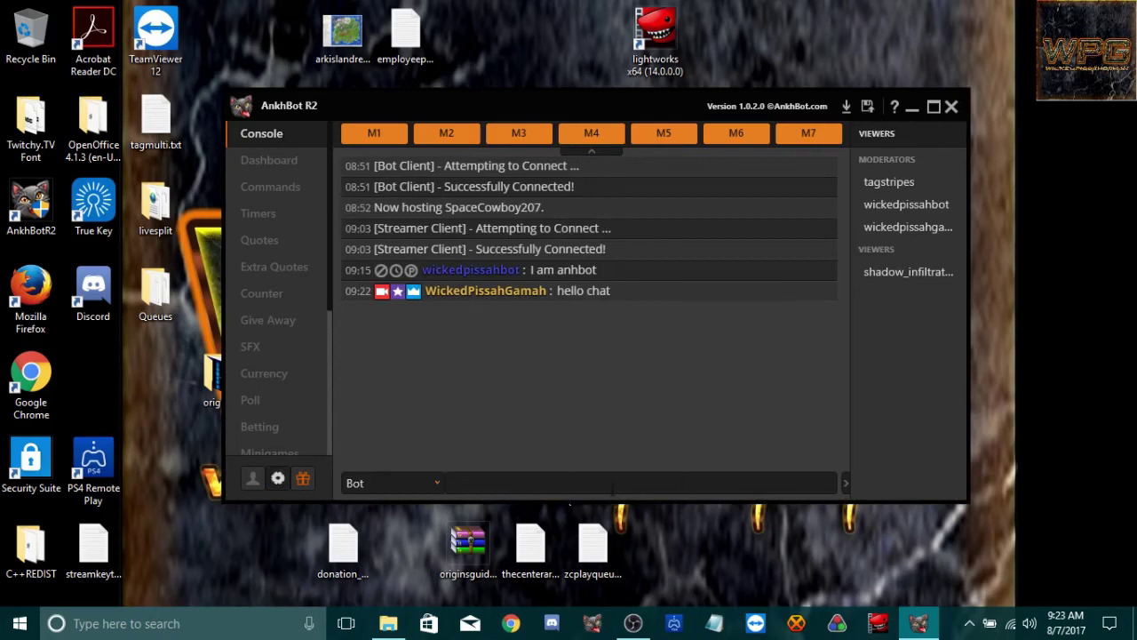
{"action": "left_click", "coordinate": [277, 478]}
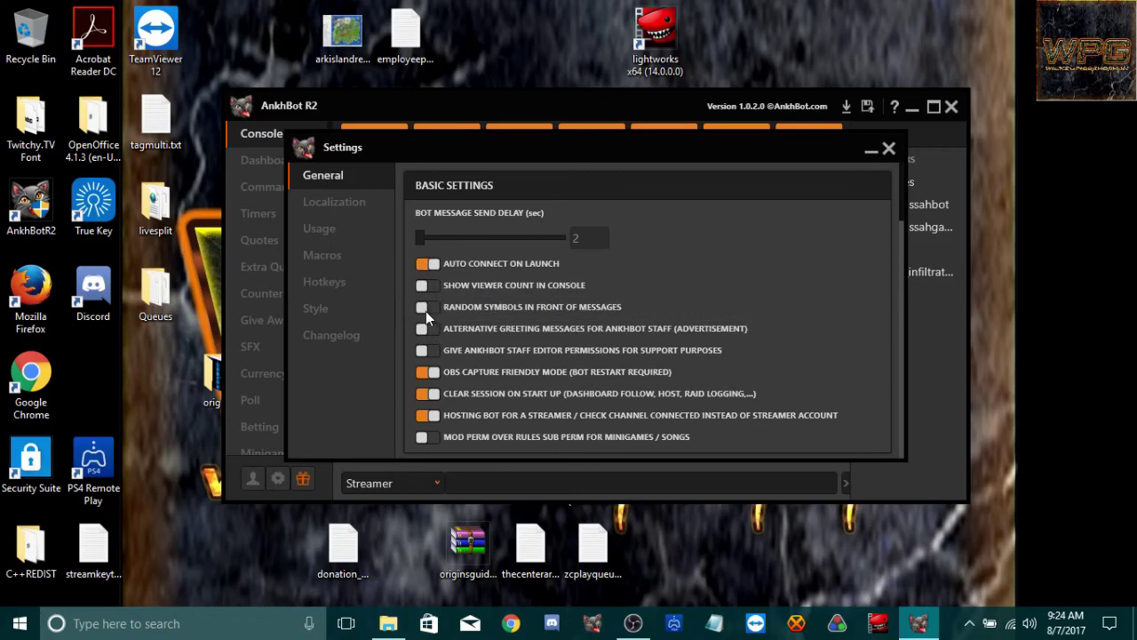
{"action": "left_click", "coordinate": [425, 286]}
Turn OBS Capture Friendly Mode off and back on, declining the bot restart each time.
{"action": "scroll", "coordinate": [478, 362], "scroll_direction": "down", "scroll_amount": 1}
{"action": "mouse_move", "coordinate": [484, 364]}
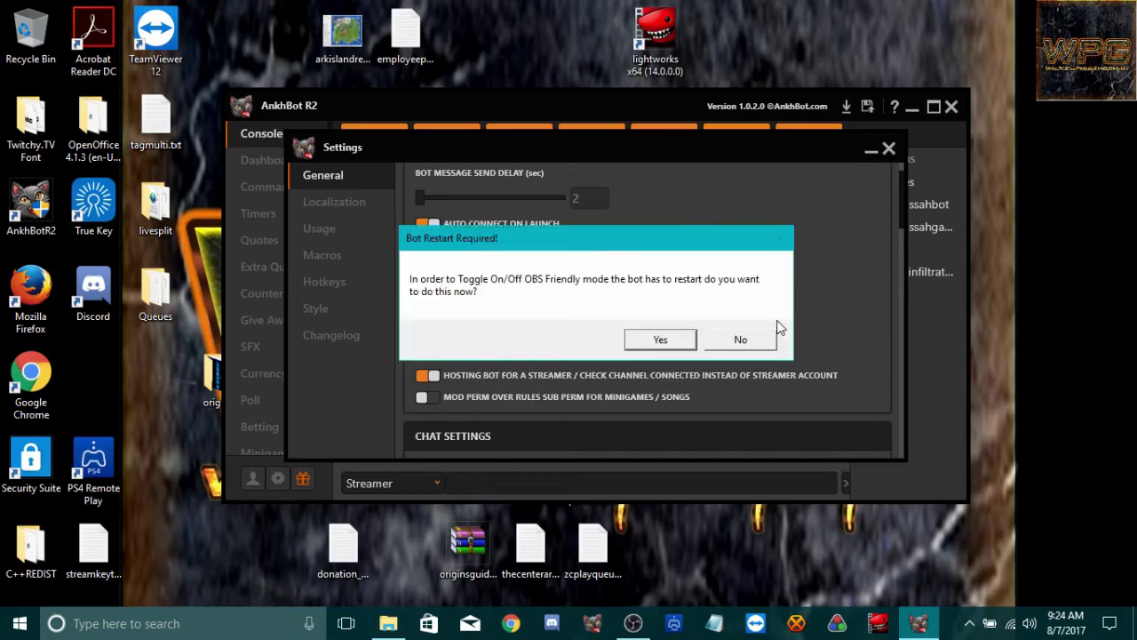
{"action": "left_click", "coordinate": [741, 341]}
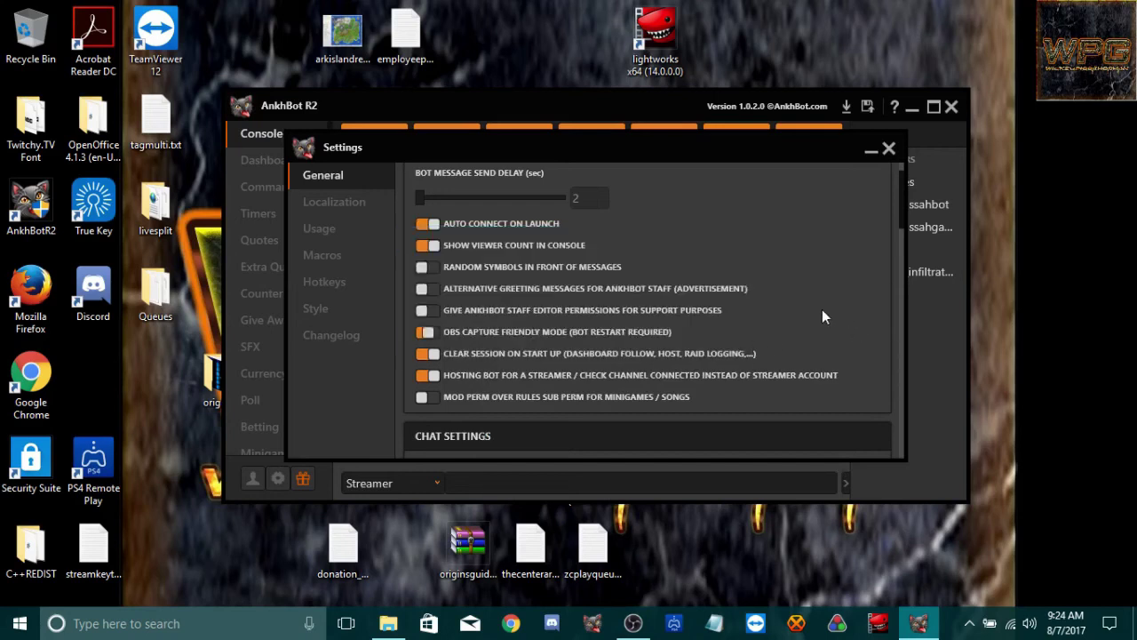
{"action": "left_click", "coordinate": [423, 331]}
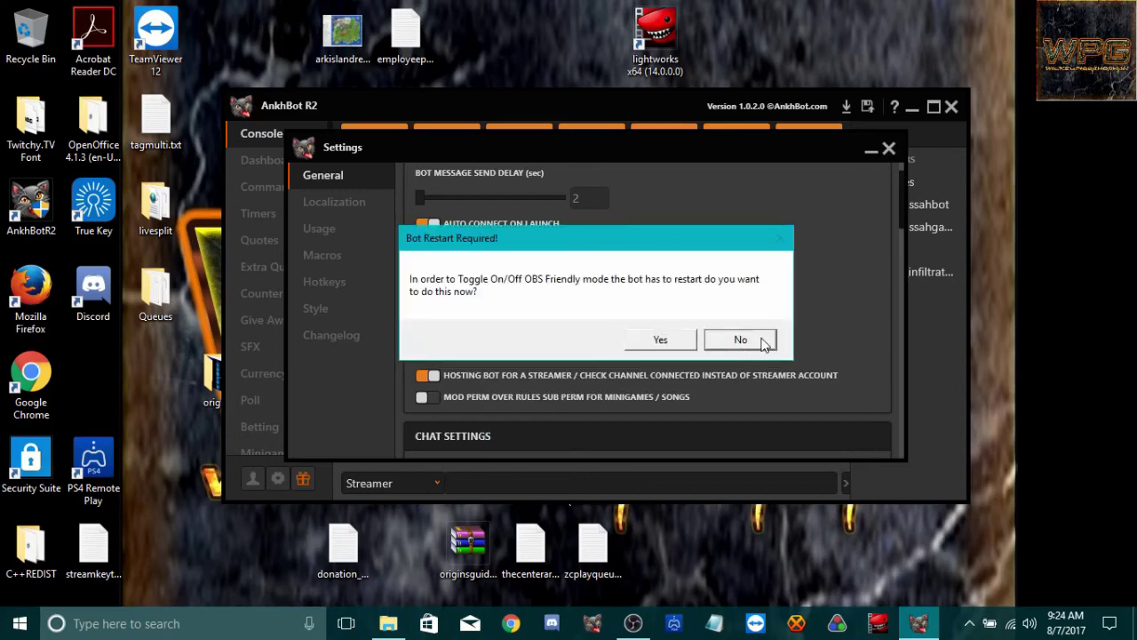
{"action": "left_click", "coordinate": [761, 340]}
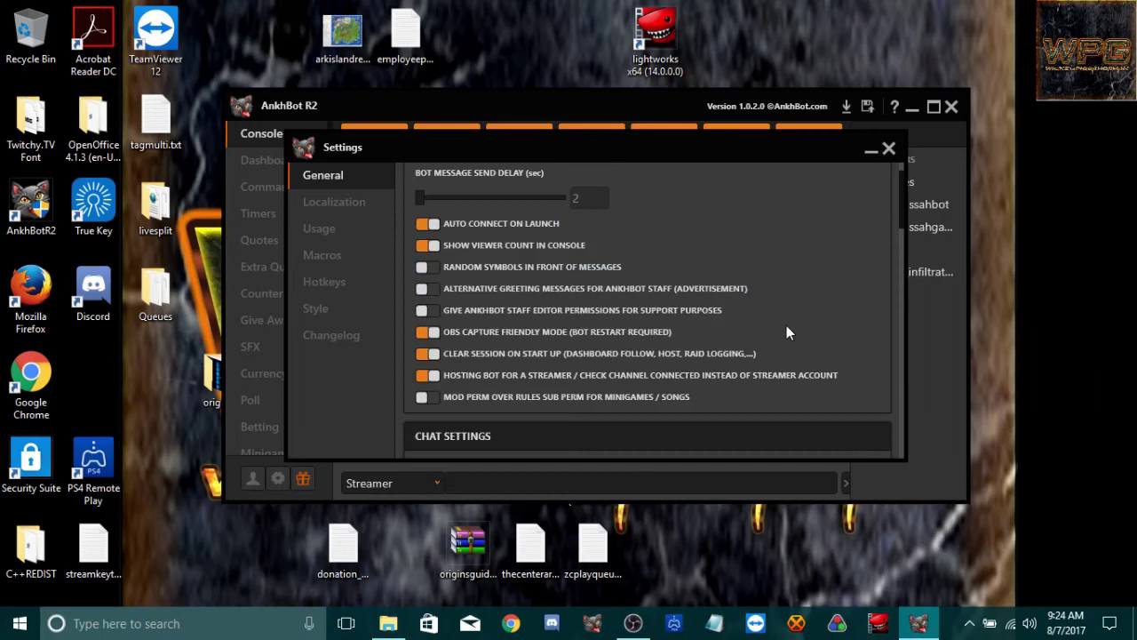
Turn on GIF Emotes in the general settings' Chat Settings section.
{"action": "scroll", "coordinate": [545, 334], "scroll_direction": "down", "scroll_amount": 1}
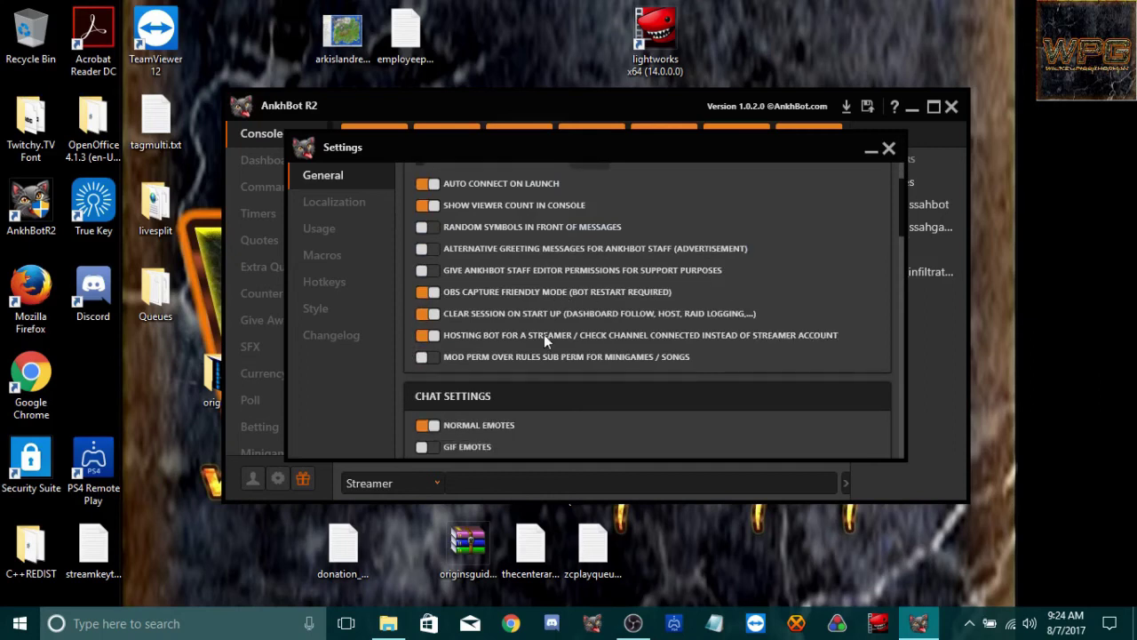
{"action": "mouse_move", "coordinate": [724, 321]}
{"action": "scroll", "coordinate": [868, 323], "scroll_direction": "down", "scroll_amount": 1}
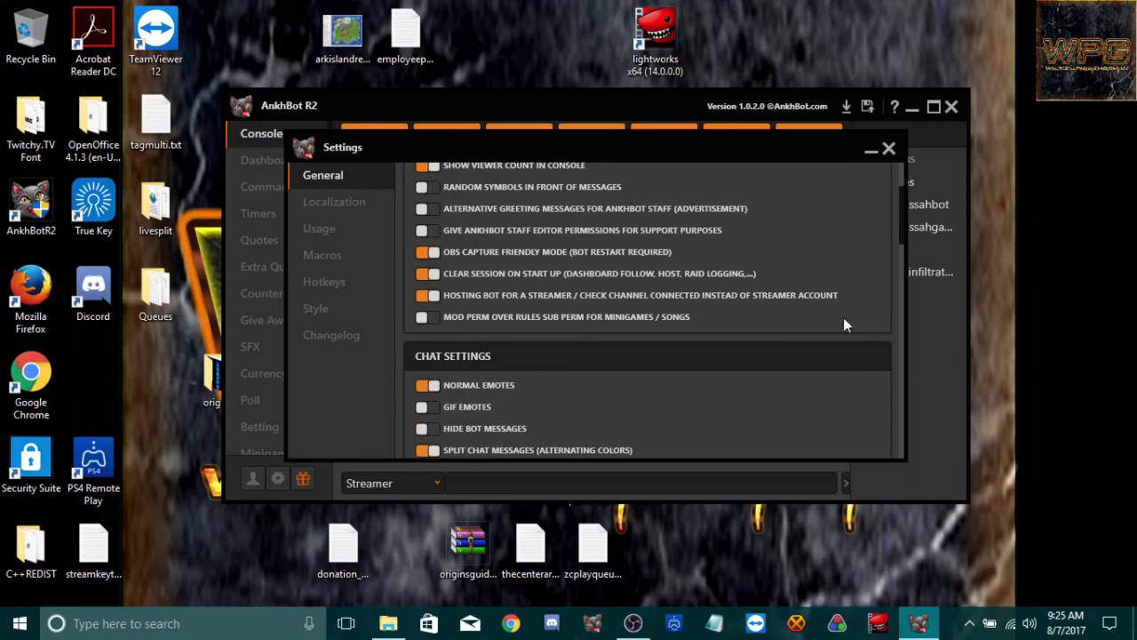
{"action": "scroll", "coordinate": [844, 318], "scroll_direction": "down", "scroll_amount": 3}
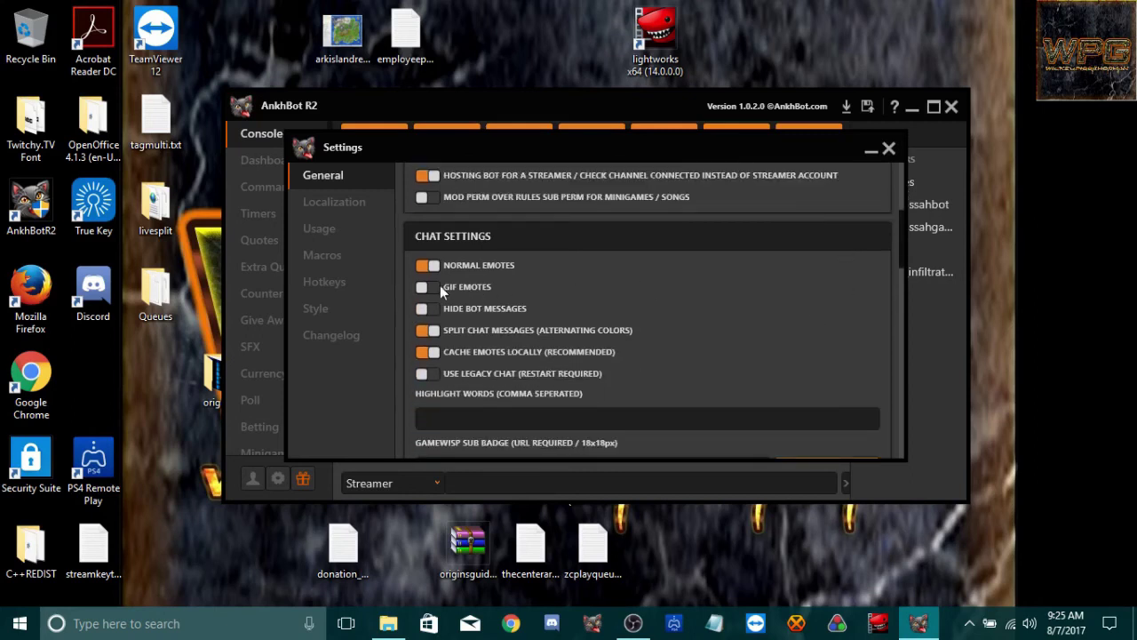
{"action": "left_click", "coordinate": [670, 292]}
{"action": "scroll", "coordinate": [755, 303], "scroll_direction": "down", "scroll_amount": 2}
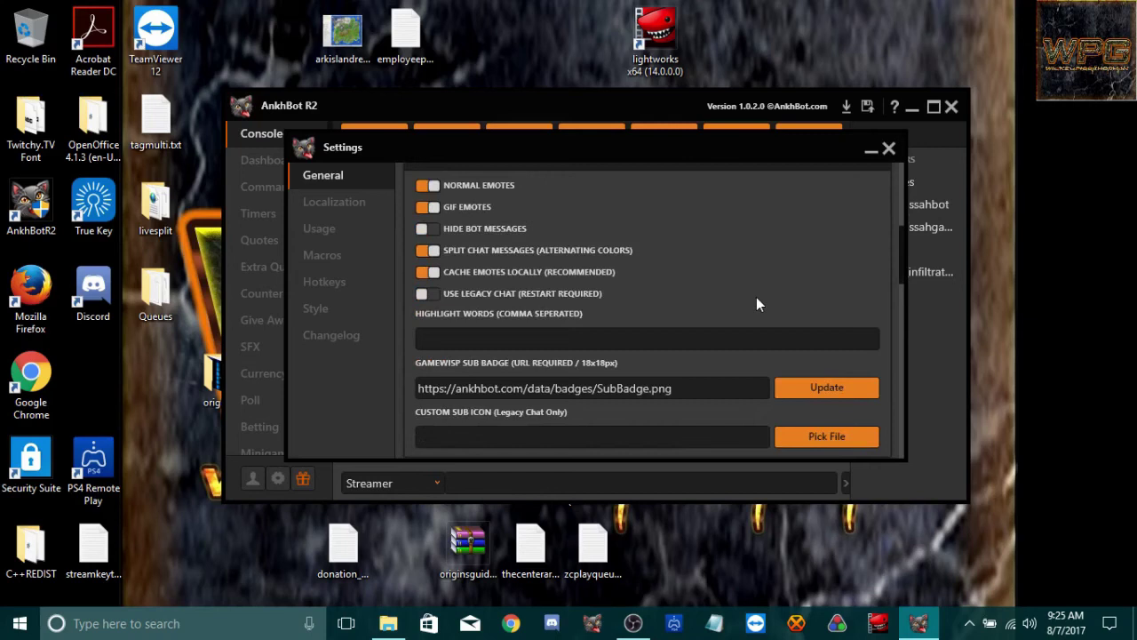
Enable Save Raiders to File in the general settings.
{"action": "scroll", "coordinate": [756, 305], "scroll_direction": "down", "scroll_amount": 2}
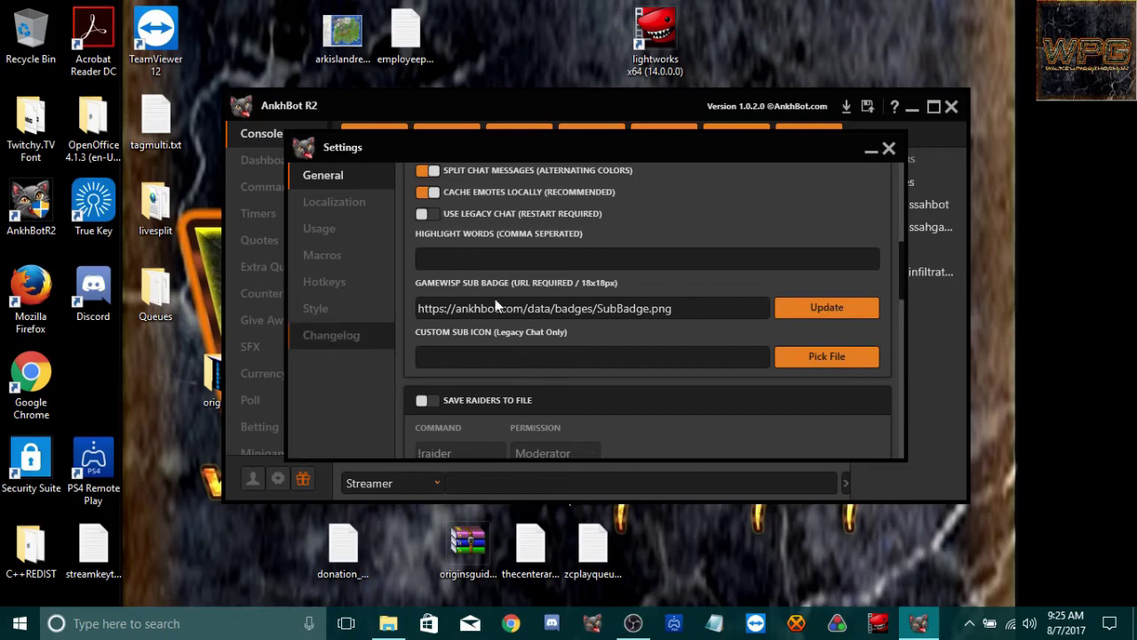
{"action": "scroll", "coordinate": [741, 349], "scroll_direction": "down", "scroll_amount": 1}
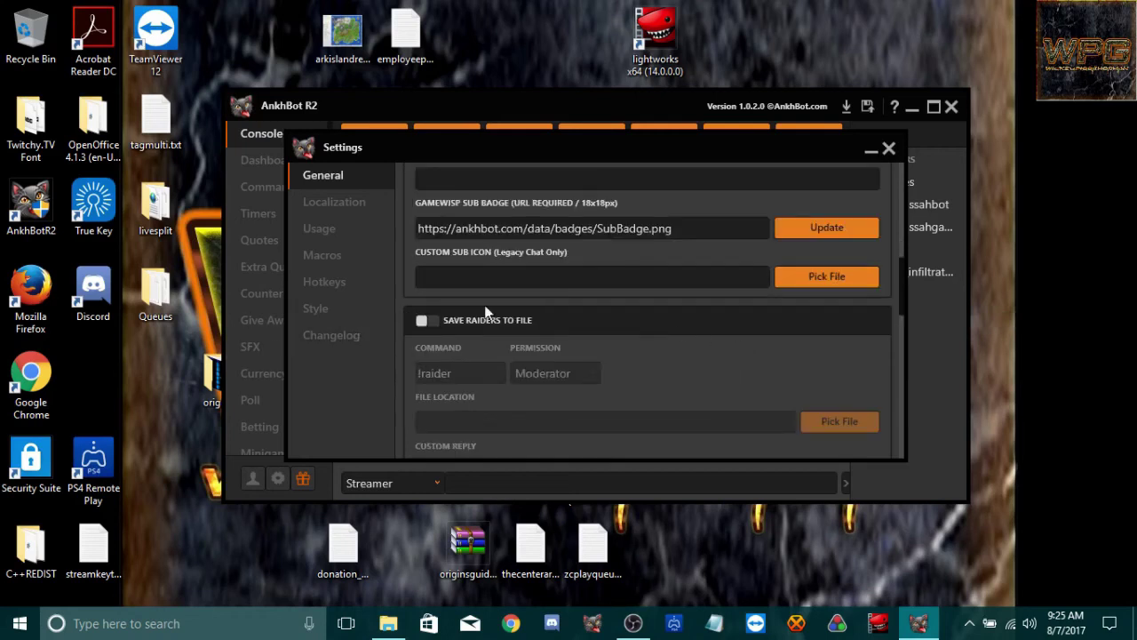
{"action": "left_click", "coordinate": [687, 322]}
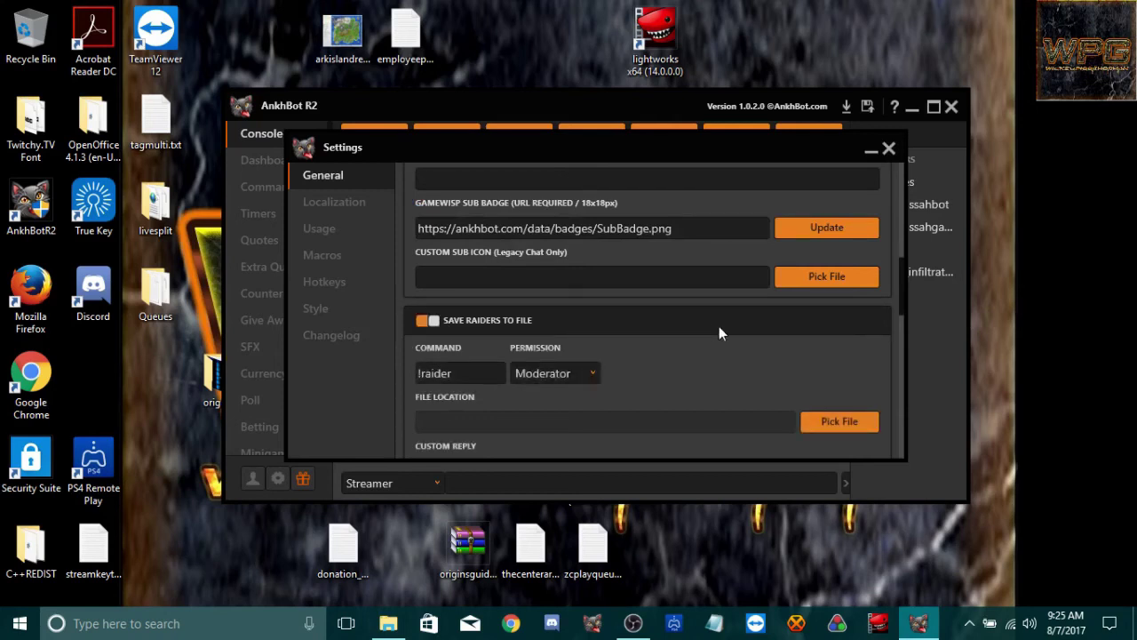
Examine the raider command options and the Regulars, Editors, Blacklisted Users and External Subs sections of the general settings.
{"action": "scroll", "coordinate": [720, 332], "scroll_direction": "down", "scroll_amount": 1}
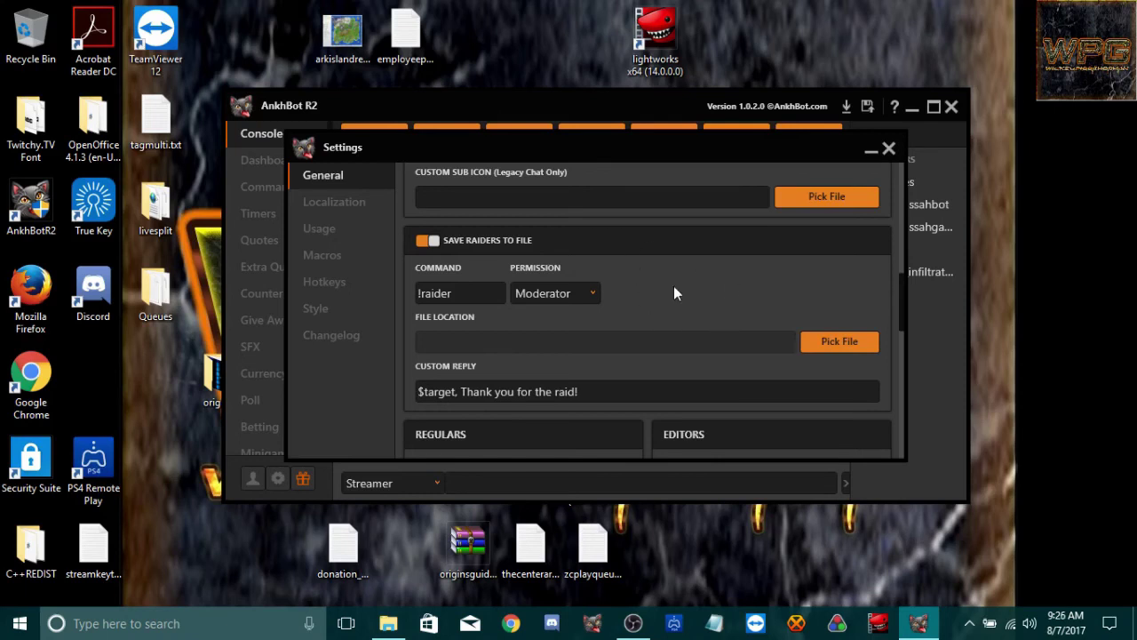
{"action": "scroll", "coordinate": [674, 293], "scroll_direction": "down", "scroll_amount": 1}
{"action": "scroll", "coordinate": [641, 298], "scroll_direction": "down", "scroll_amount": 2}
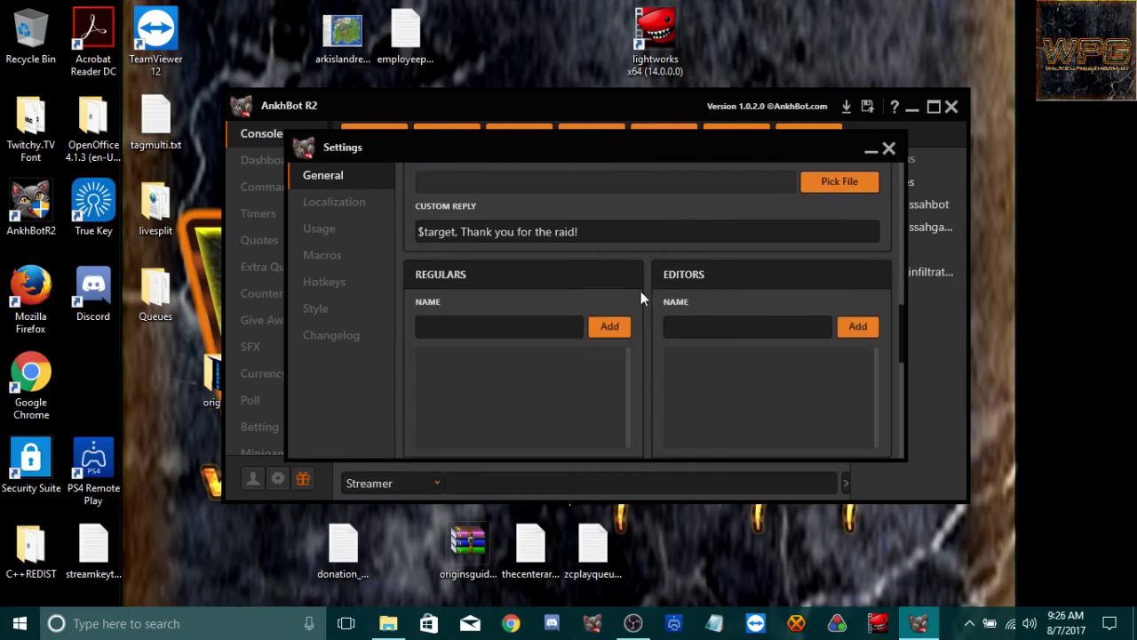
{"action": "scroll", "coordinate": [646, 303], "scroll_direction": "down", "scroll_amount": 3}
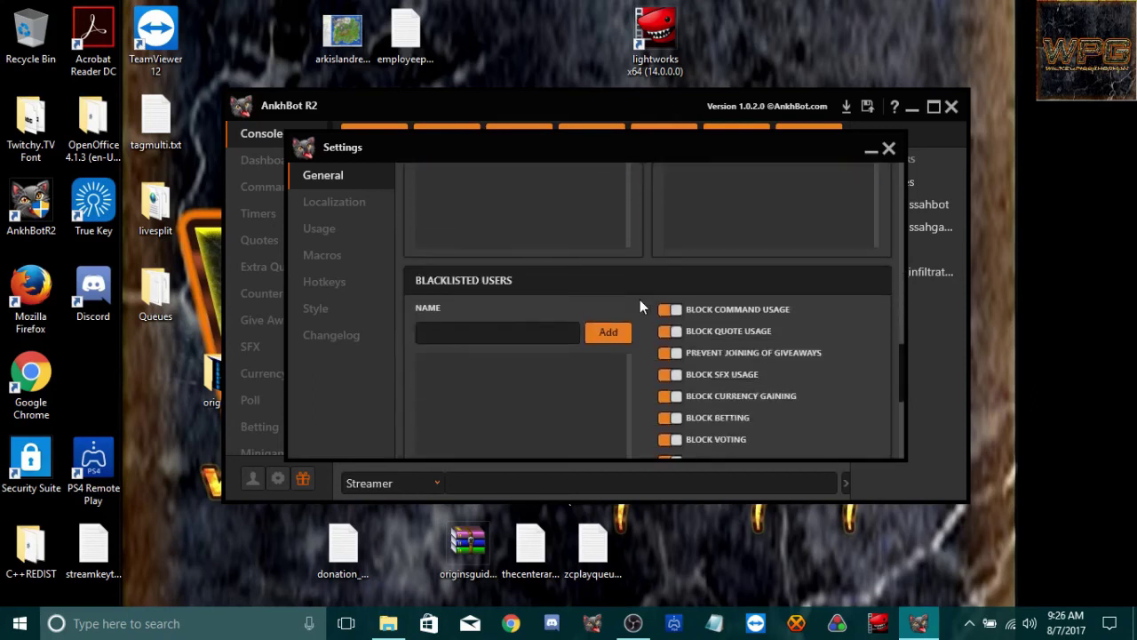
{"action": "scroll", "coordinate": [640, 299], "scroll_direction": "up", "scroll_amount": 3}
{"action": "scroll", "coordinate": [637, 300], "scroll_direction": "up", "scroll_amount": 1}
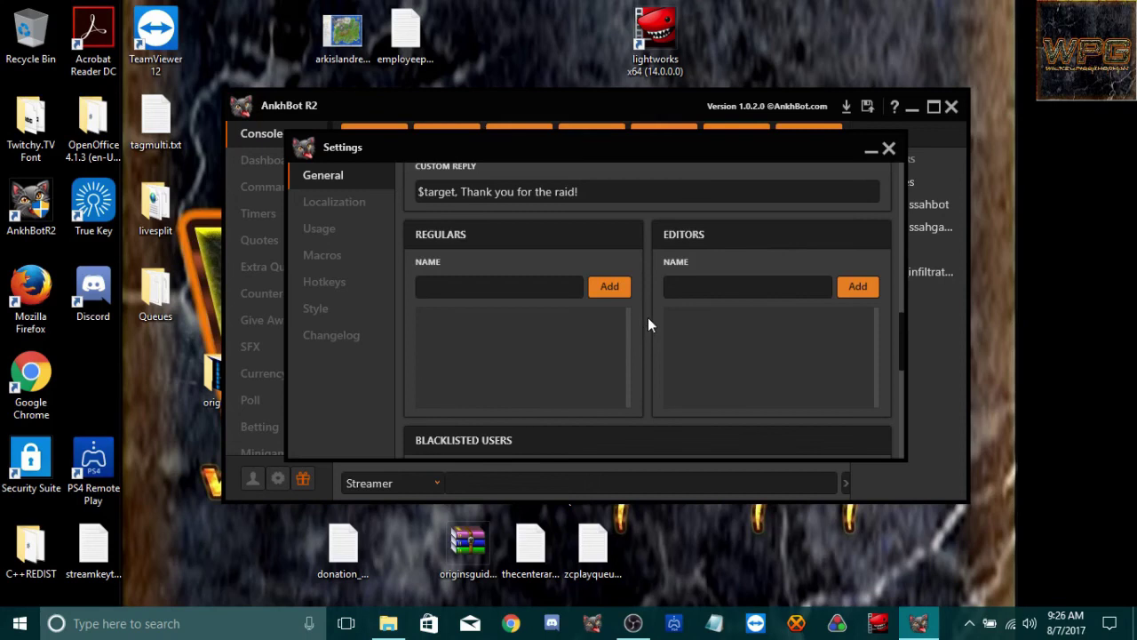
{"action": "scroll", "coordinate": [648, 322], "scroll_direction": "down", "scroll_amount": 4}
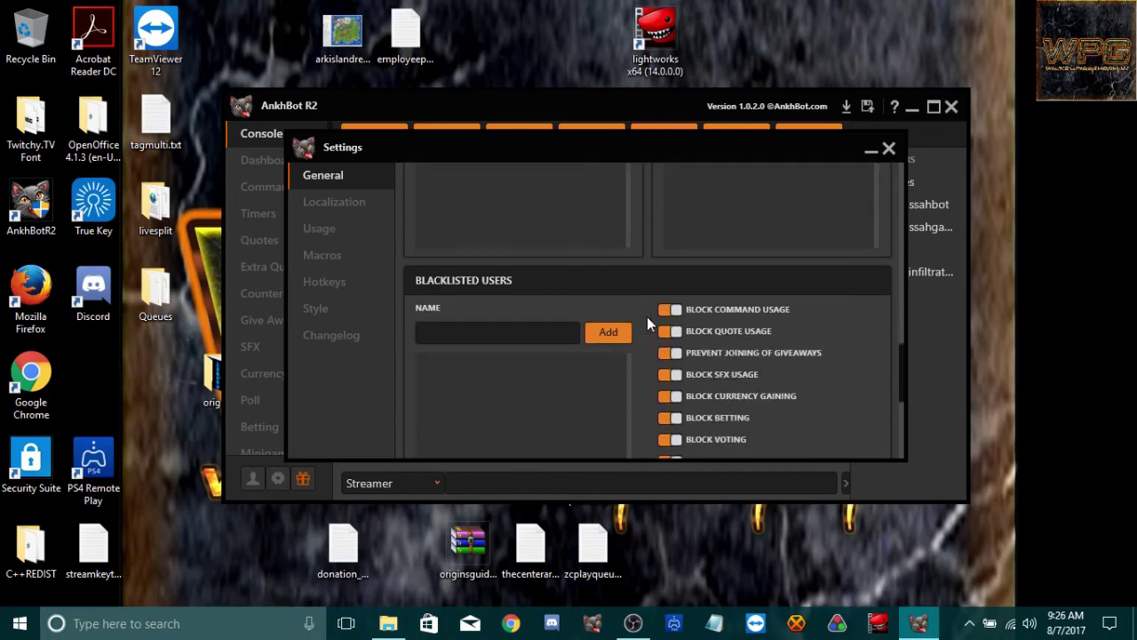
{"action": "scroll", "coordinate": [649, 324], "scroll_direction": "down", "scroll_amount": 2}
{"action": "scroll", "coordinate": [649, 325], "scroll_direction": "down", "scroll_amount": 2}
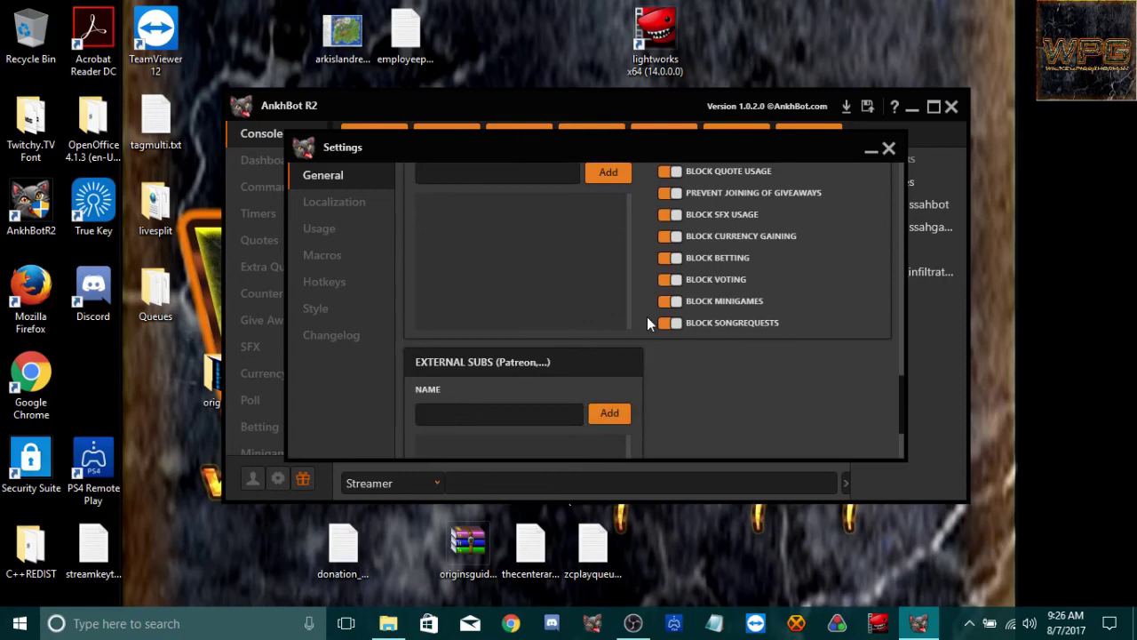
{"action": "scroll", "coordinate": [647, 323], "scroll_direction": "up", "scroll_amount": 2}
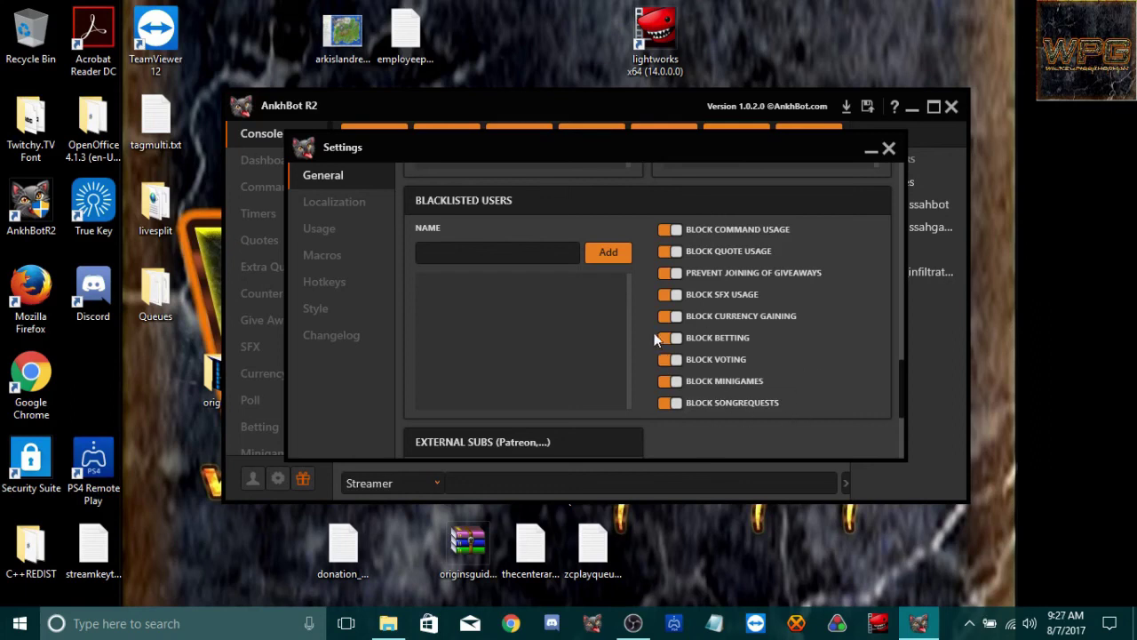
{"action": "scroll", "coordinate": [635, 323], "scroll_direction": "down", "scroll_amount": 5}
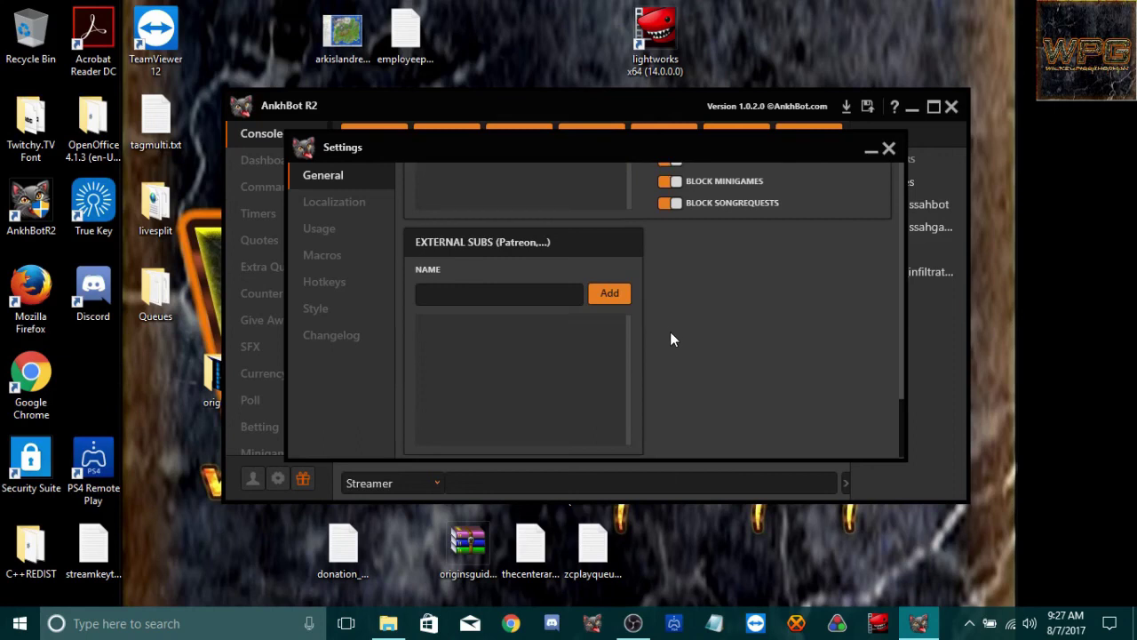
{"action": "scroll", "coordinate": [671, 339], "scroll_direction": "down", "scroll_amount": 1}
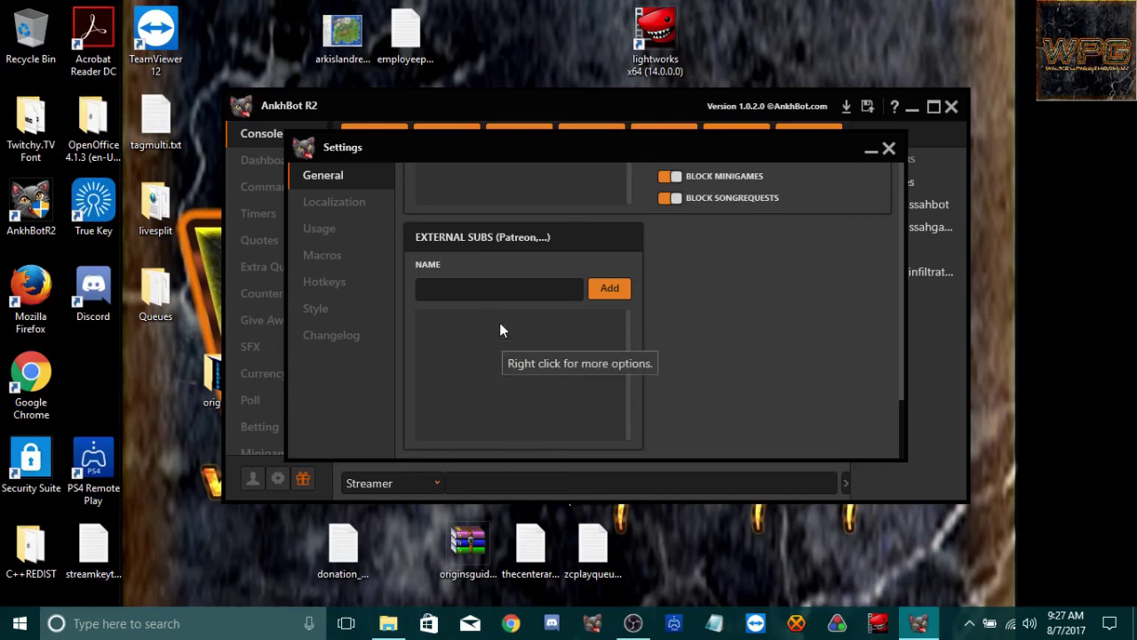
Open the Localization settings to view the response messages for commands.
{"action": "left_click", "coordinate": [358, 203]}
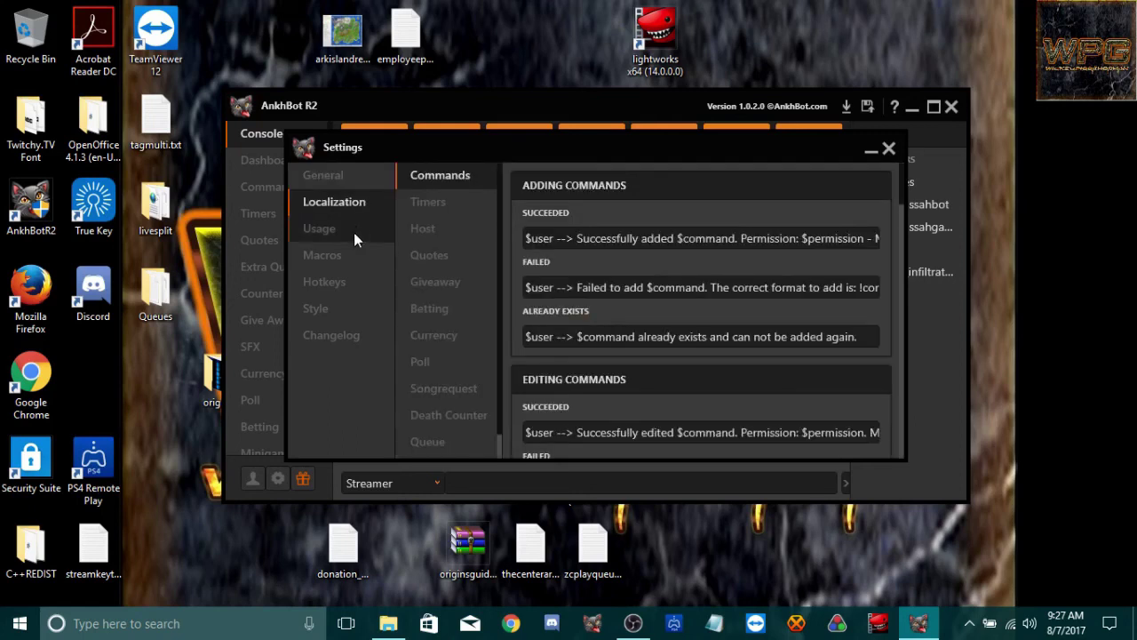
View the Usage, Macros and Hotkeys sections of the settings.
{"action": "left_click", "coordinate": [355, 234]}
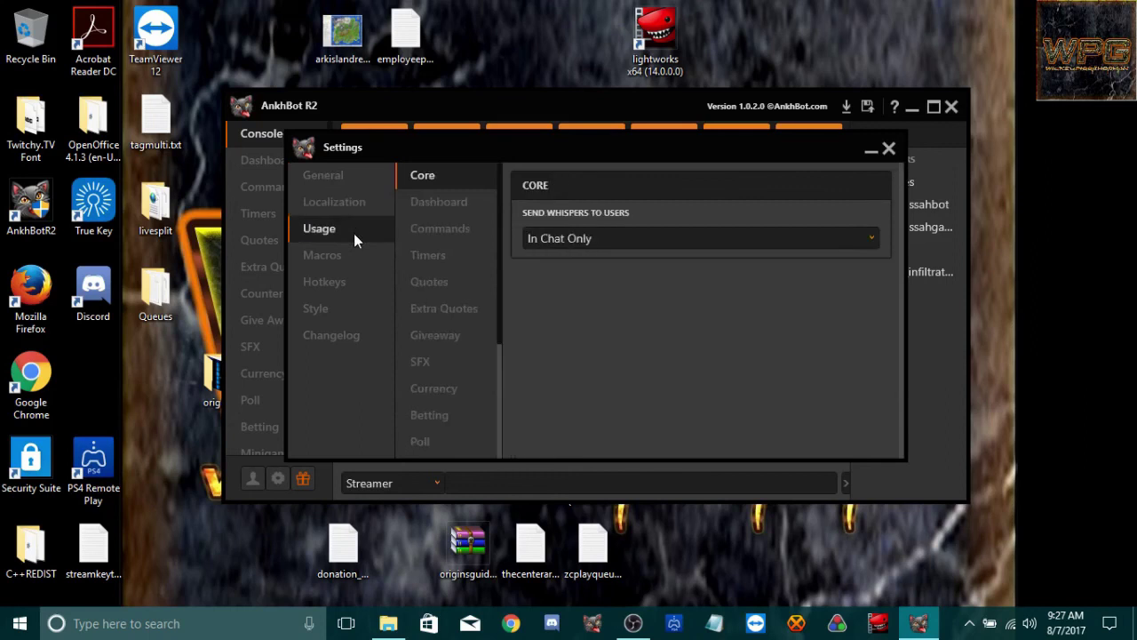
{"action": "left_click", "coordinate": [353, 279]}
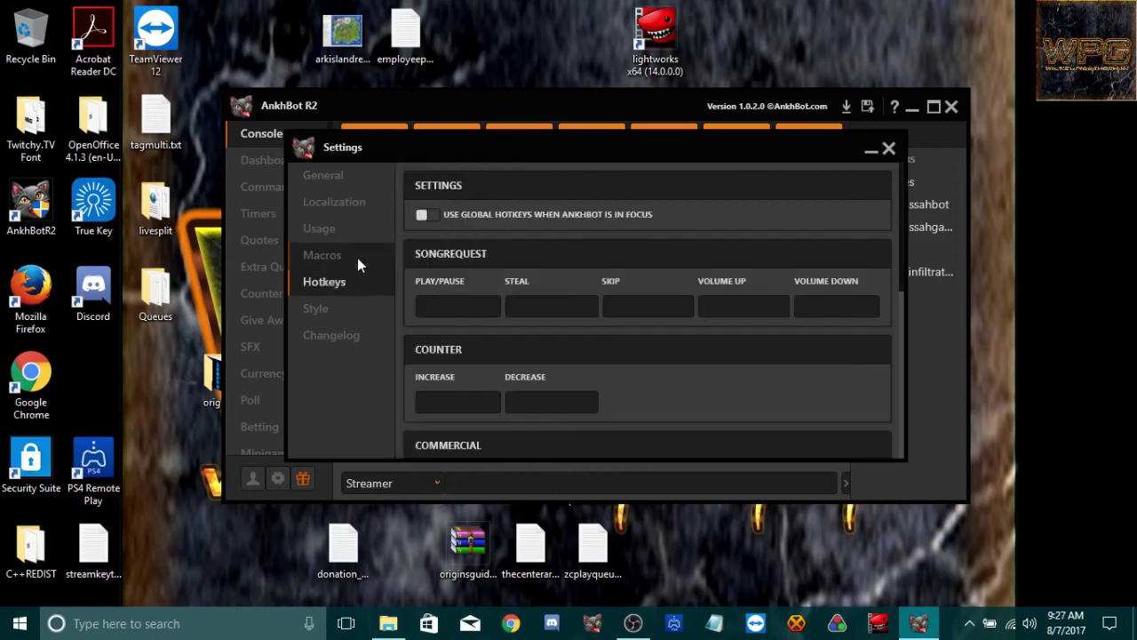
{"action": "left_click", "coordinate": [358, 257]}
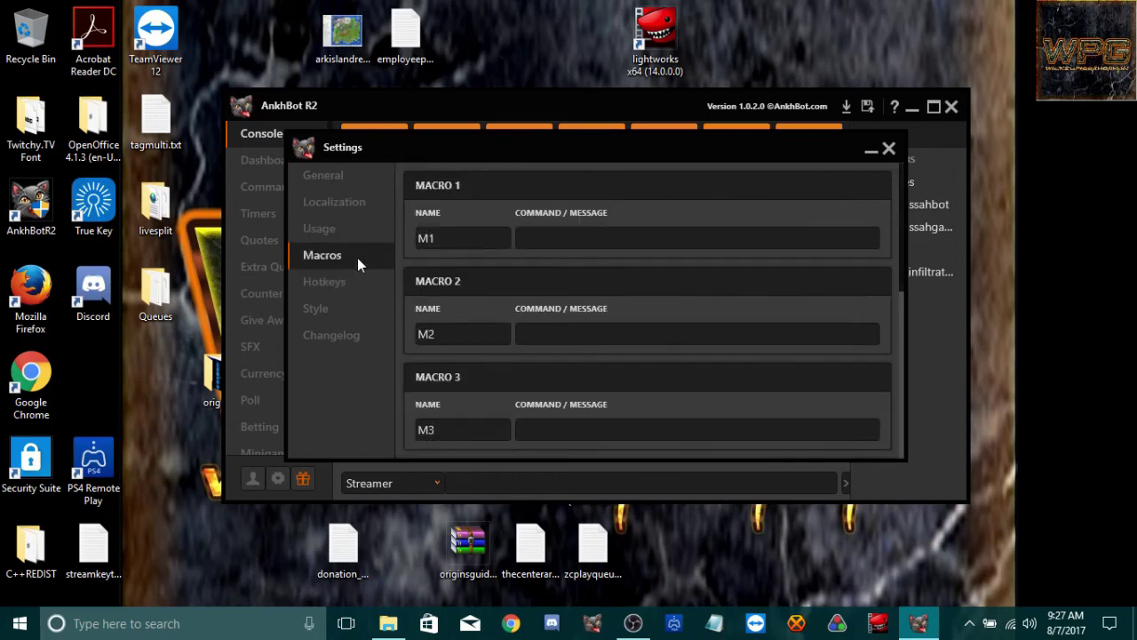
{"action": "key", "text": "Down"}
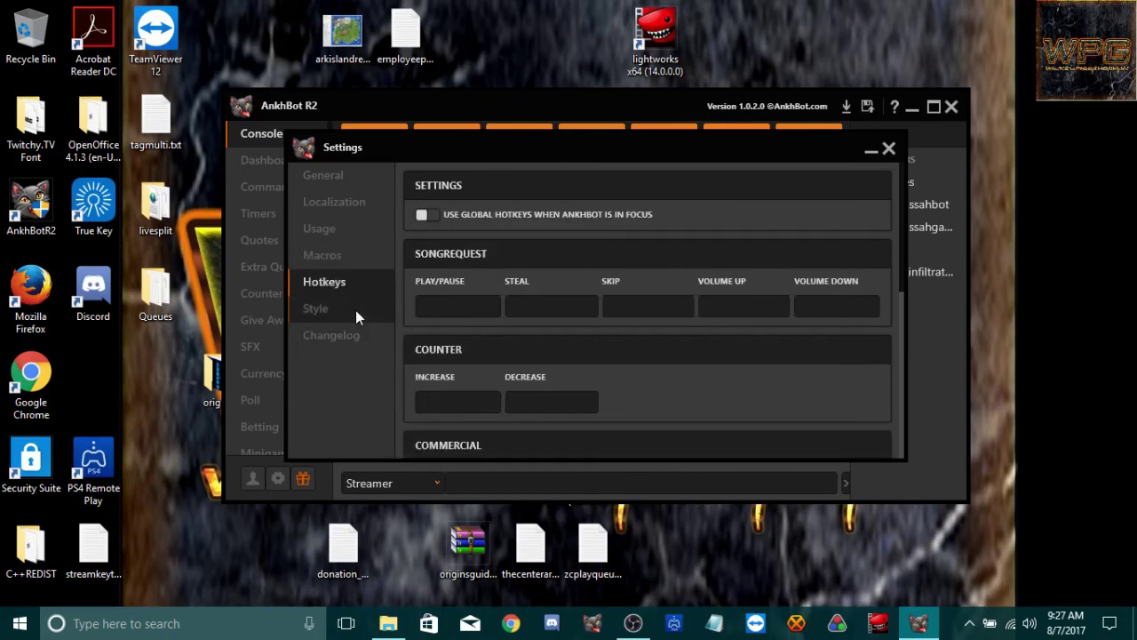
Change the bot's interface style to Twitch Dark in the Style settings.
{"action": "left_click", "coordinate": [363, 313]}
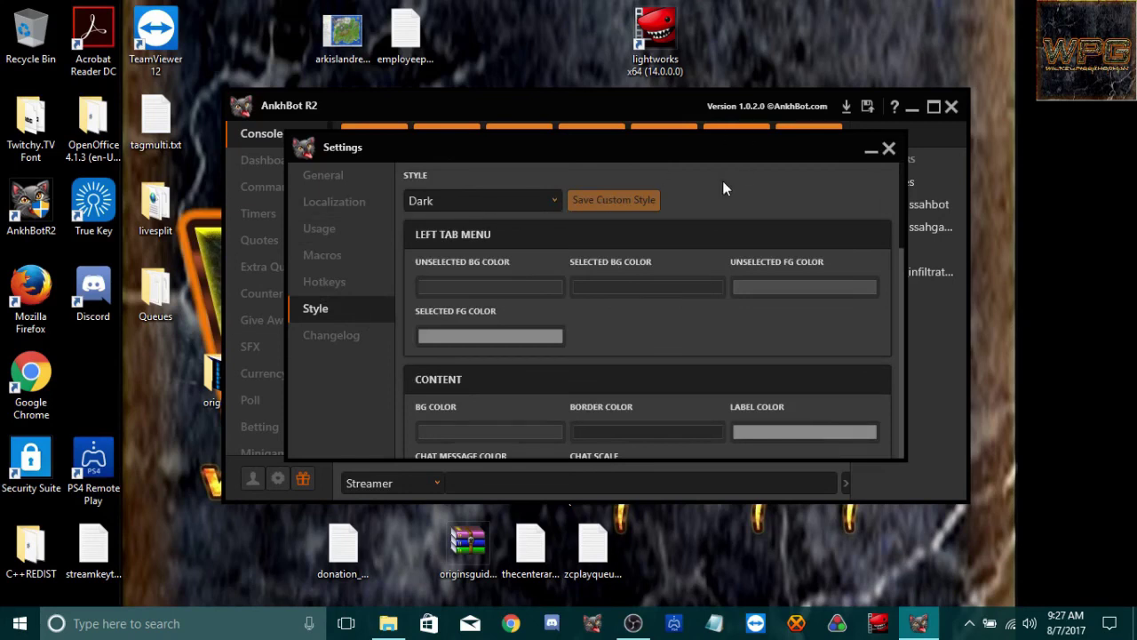
{"action": "scroll", "coordinate": [722, 180], "scroll_direction": "down", "scroll_amount": 1}
{"action": "scroll", "coordinate": [720, 182], "scroll_direction": "down", "scroll_amount": 2}
{"action": "scroll", "coordinate": [718, 182], "scroll_direction": "down", "scroll_amount": 2}
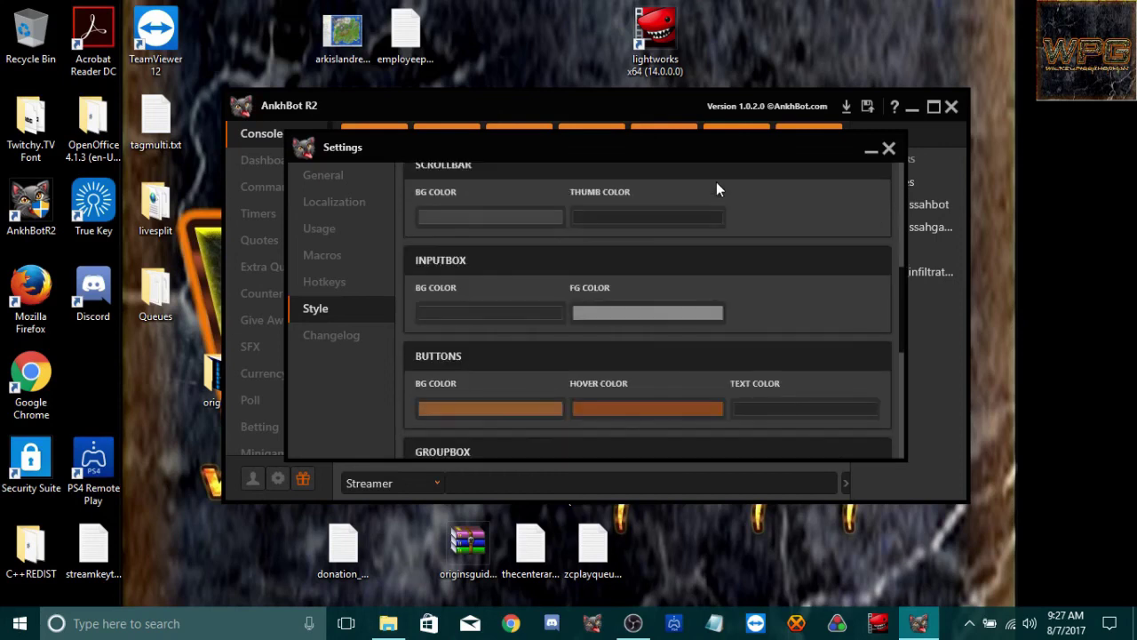
{"action": "scroll", "coordinate": [715, 169], "scroll_direction": "up", "scroll_amount": 3}
{"action": "scroll", "coordinate": [715, 169], "scroll_direction": "up", "scroll_amount": 2}
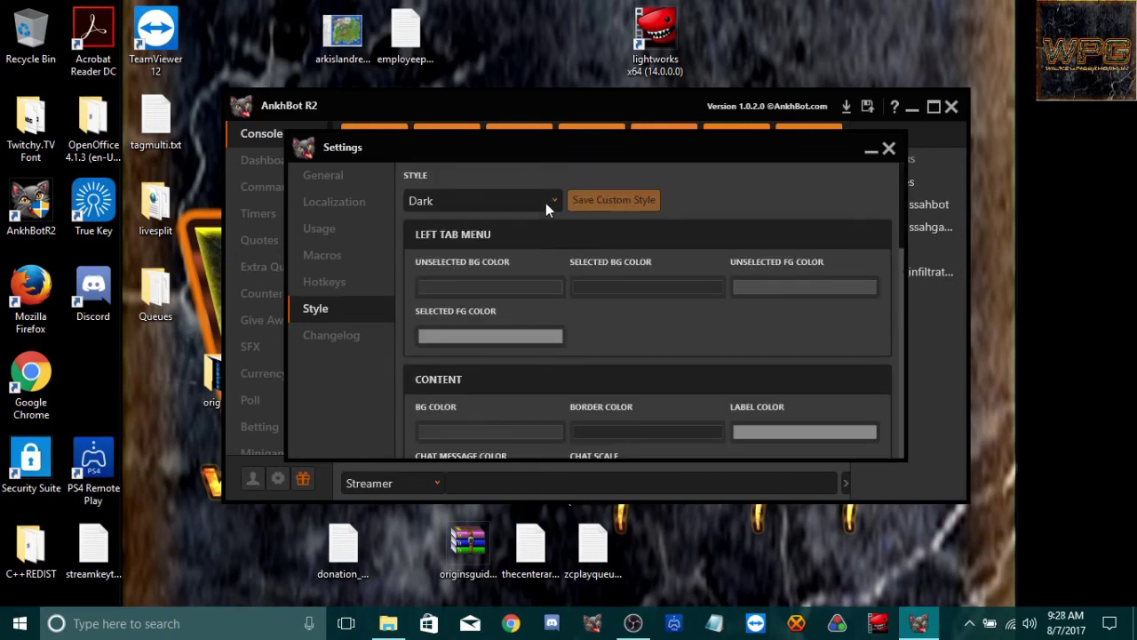
{"action": "left_click", "coordinate": [546, 202]}
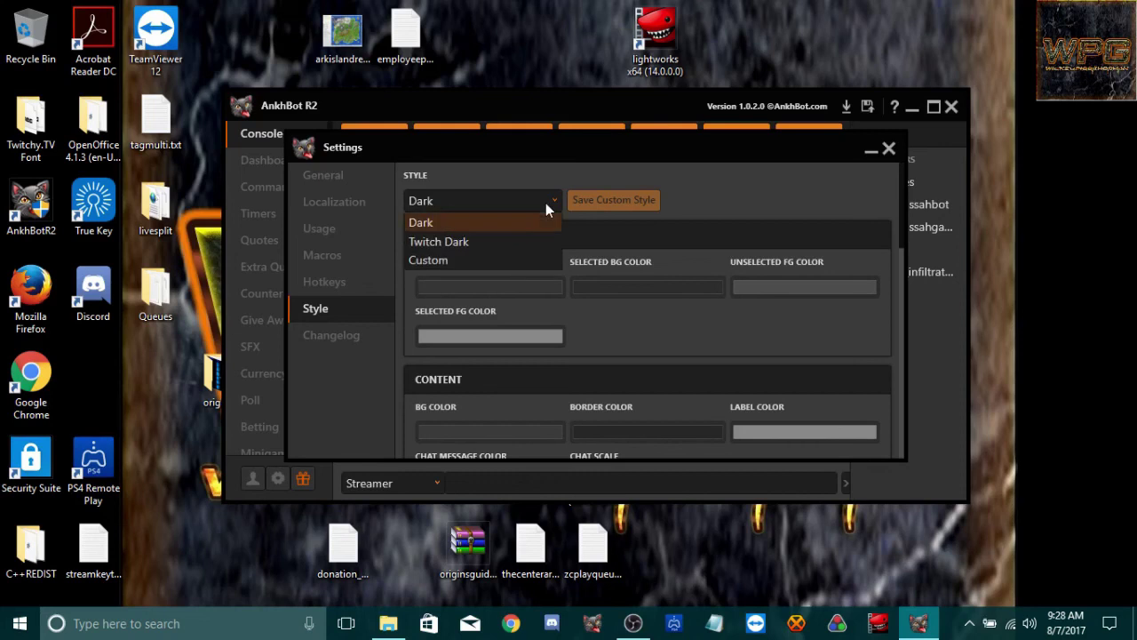
{"action": "left_click", "coordinate": [502, 239]}
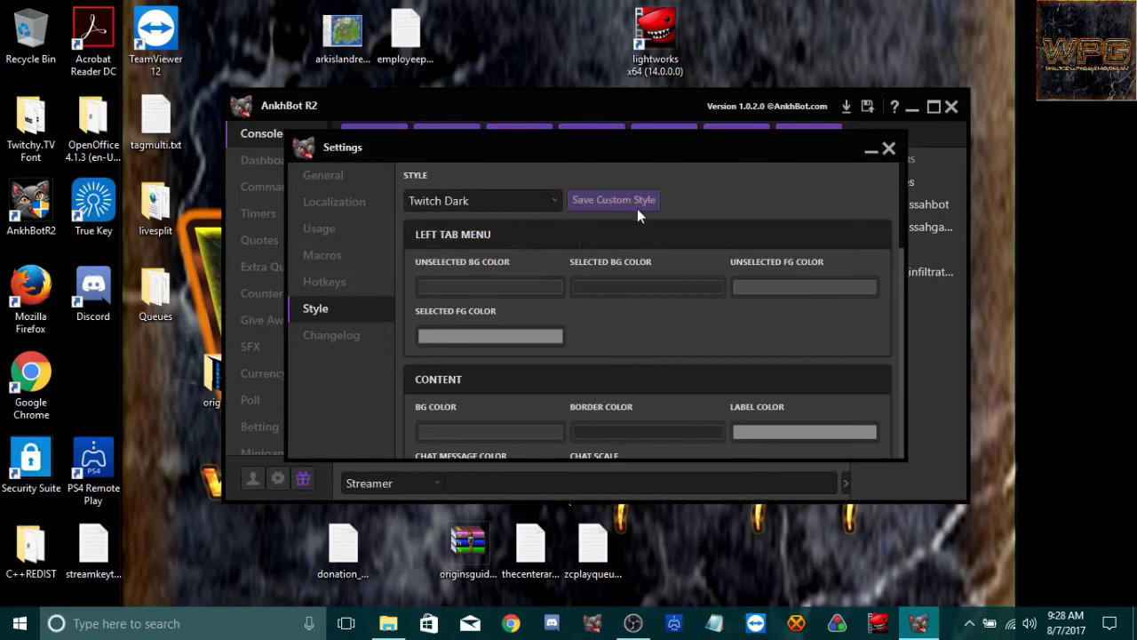
Examine the Twitch Dark style's color options through the Database Items section, and close the settings.
{"action": "scroll", "coordinate": [768, 213], "scroll_direction": "down", "scroll_amount": 3}
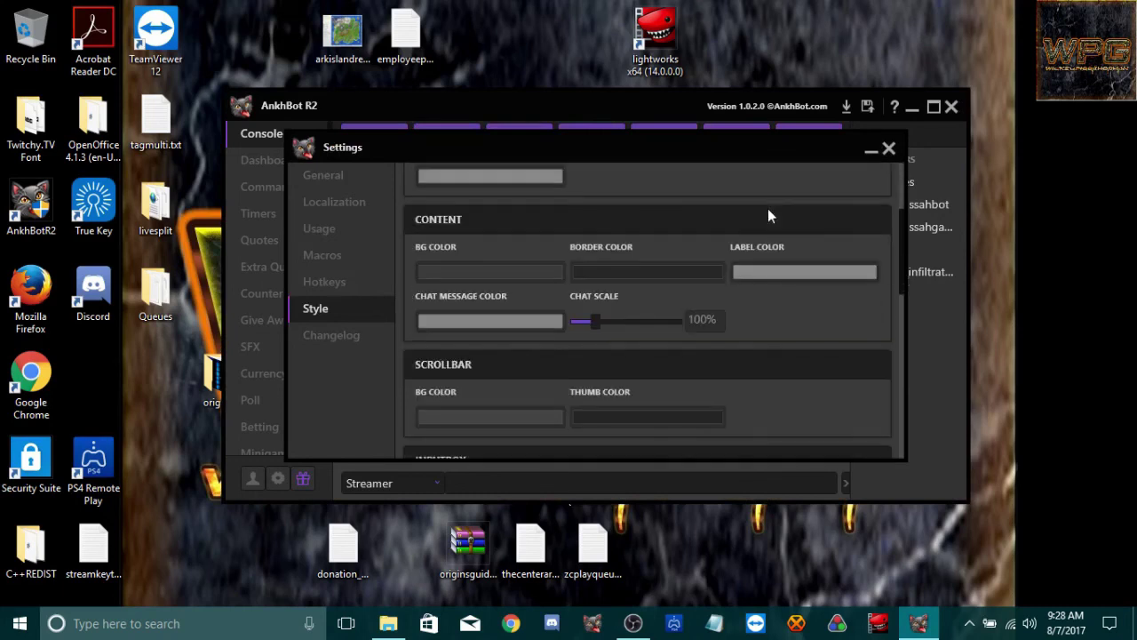
{"action": "scroll", "coordinate": [768, 207], "scroll_direction": "down", "scroll_amount": 6}
{"action": "scroll", "coordinate": [769, 216], "scroll_direction": "down", "scroll_amount": 3}
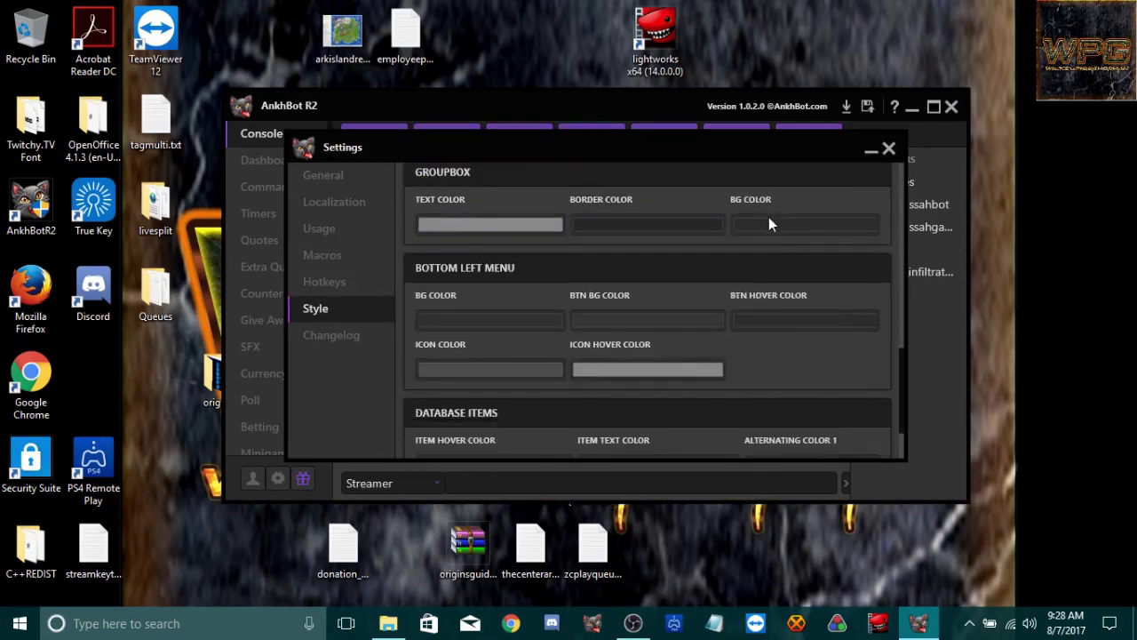
{"action": "scroll", "coordinate": [770, 217], "scroll_direction": "down", "scroll_amount": 2}
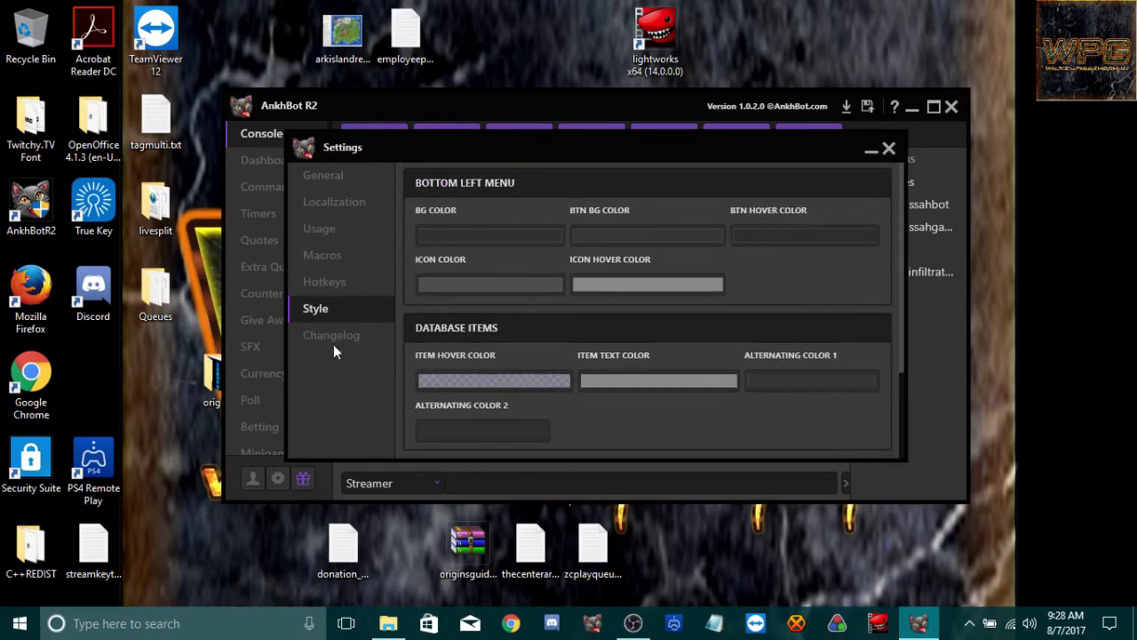
{"action": "left_click", "coordinate": [889, 149]}
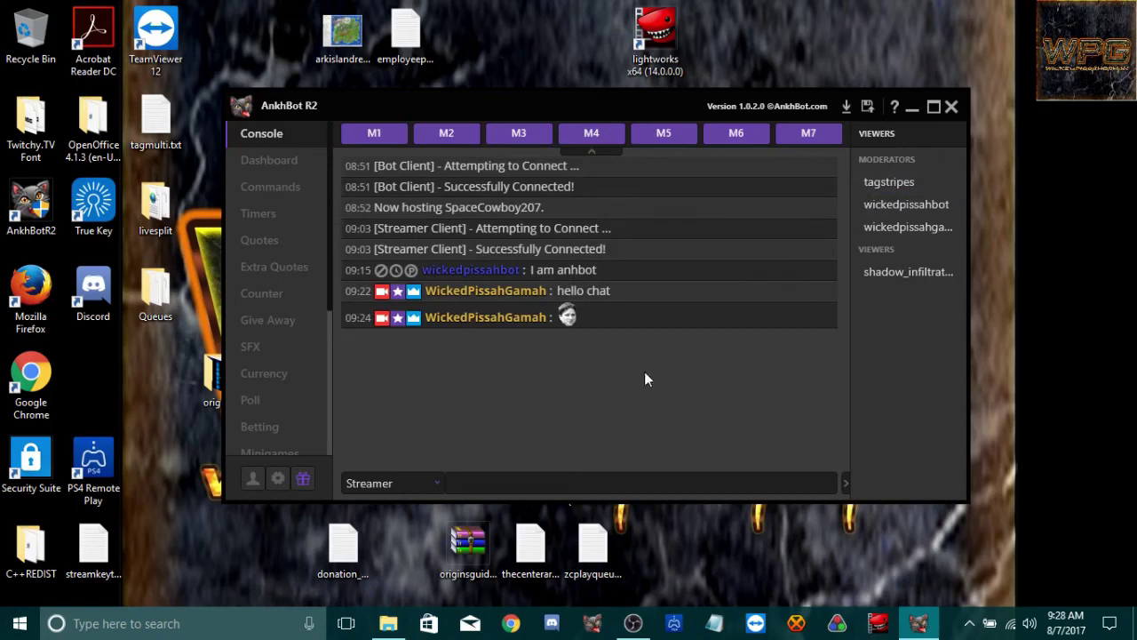
Check the Twitch Bot and Twitch Streamer account connections, and close the Connections window.
{"action": "left_click", "coordinate": [251, 479]}
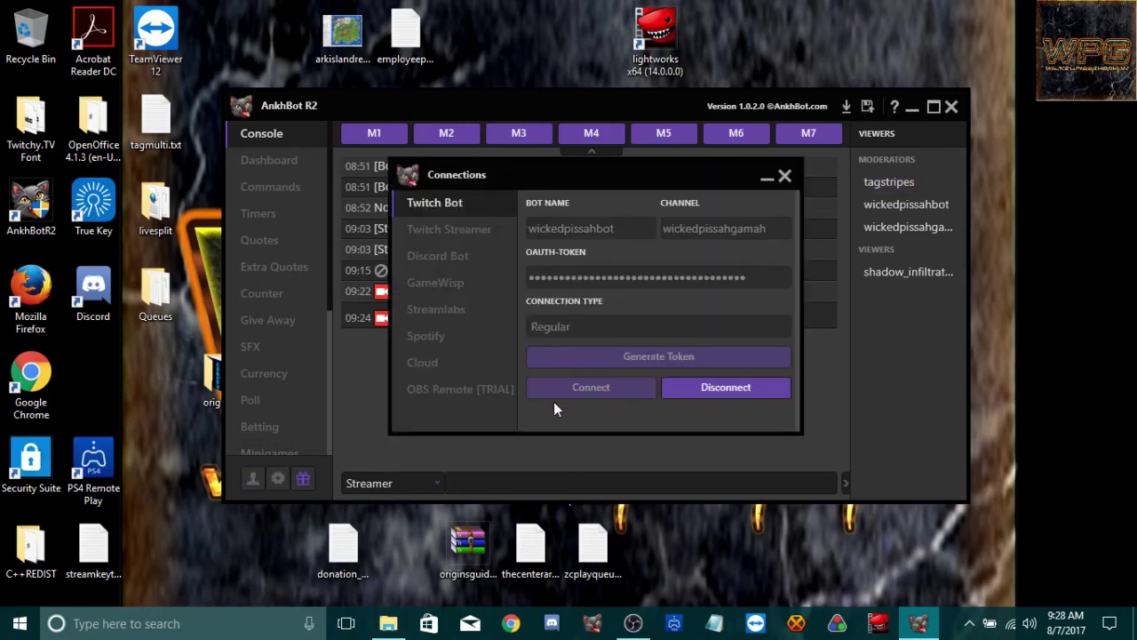
{"action": "left_click", "coordinate": [484, 233]}
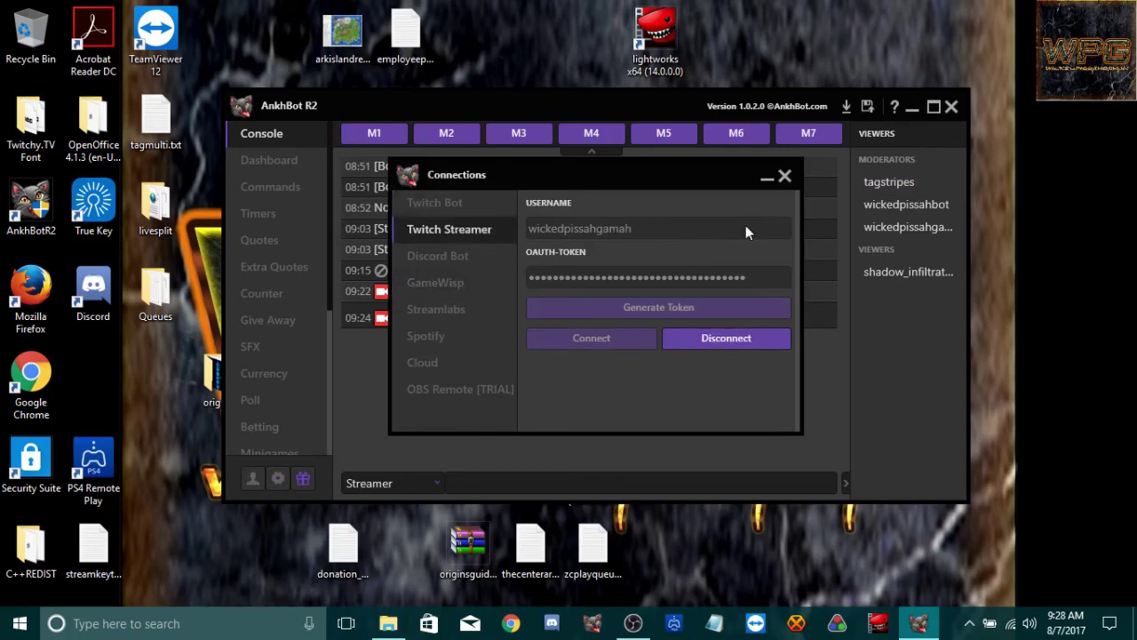
{"action": "left_click", "coordinate": [785, 176]}
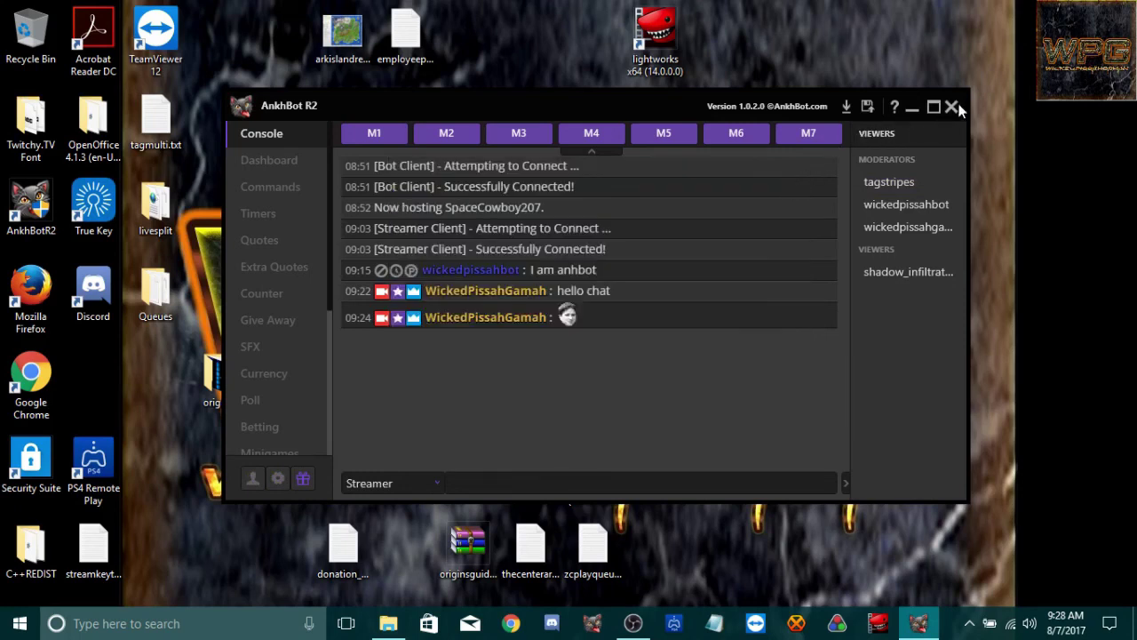
Quit and relaunch the bot from AnkhBotR2.exe in the AnkhBotR2 folder on the ANKHBOT (F:) drive, dismissing the Support AnkhBot window.
{"action": "left_click", "coordinate": [952, 107]}
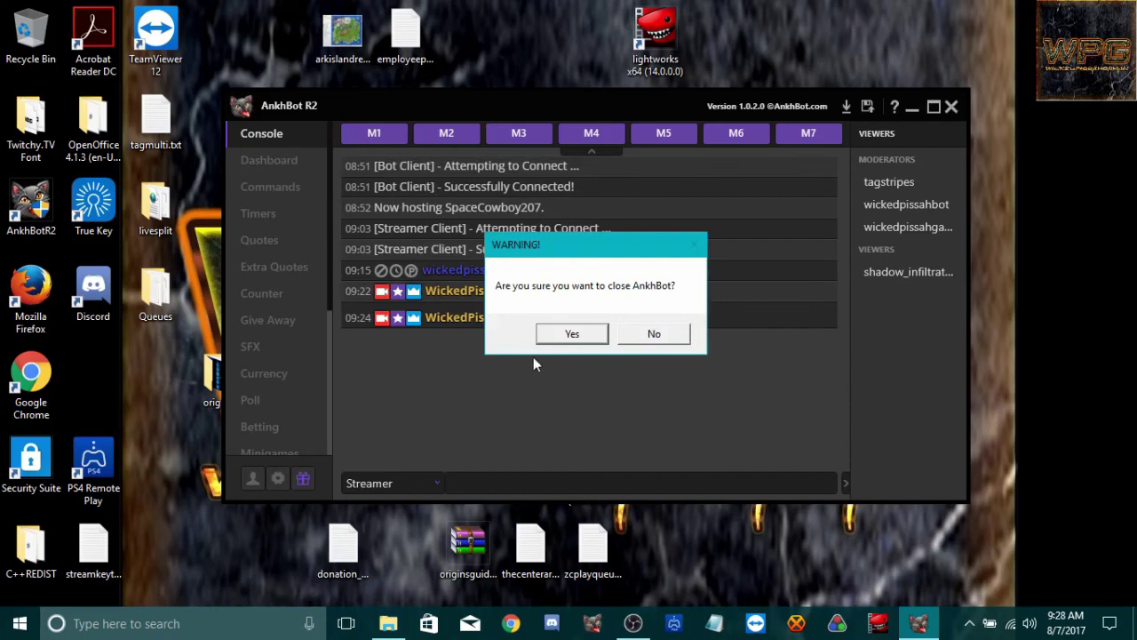
{"action": "left_click", "coordinate": [551, 336]}
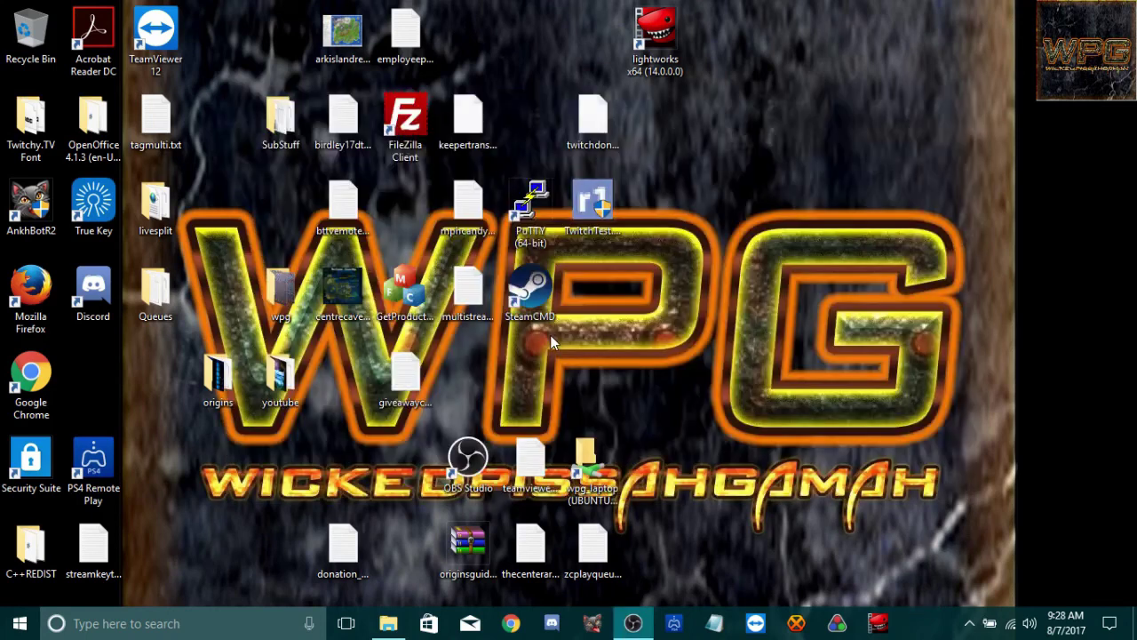
{"action": "left_click", "coordinate": [389, 623]}
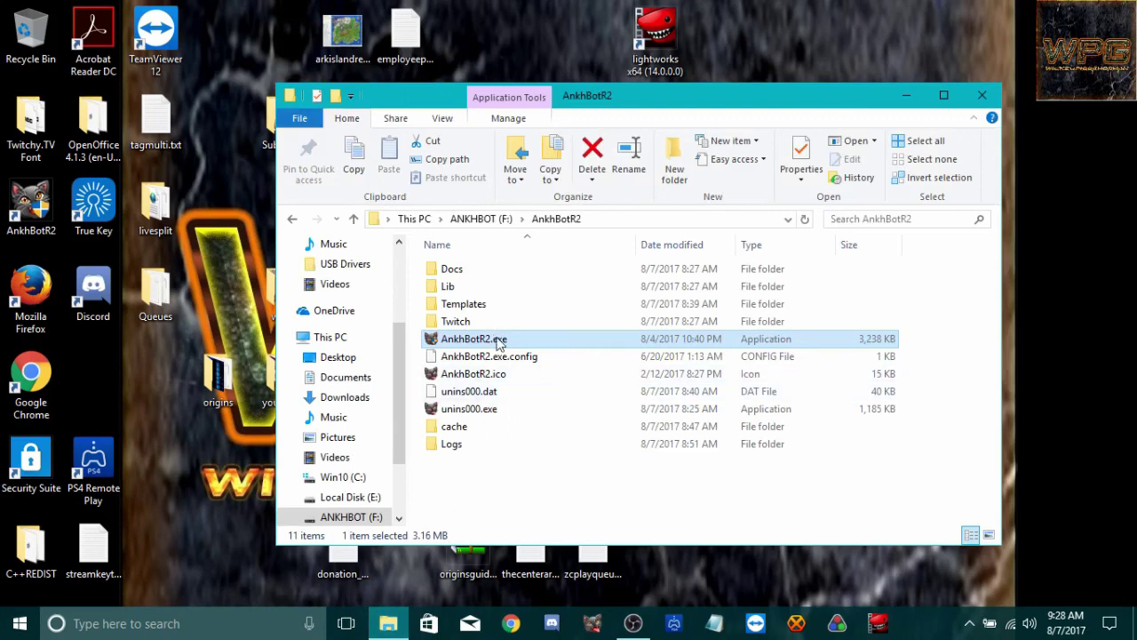
{"action": "left_click", "coordinate": [498, 343]}
{"action": "left_click", "coordinate": [497, 343]}
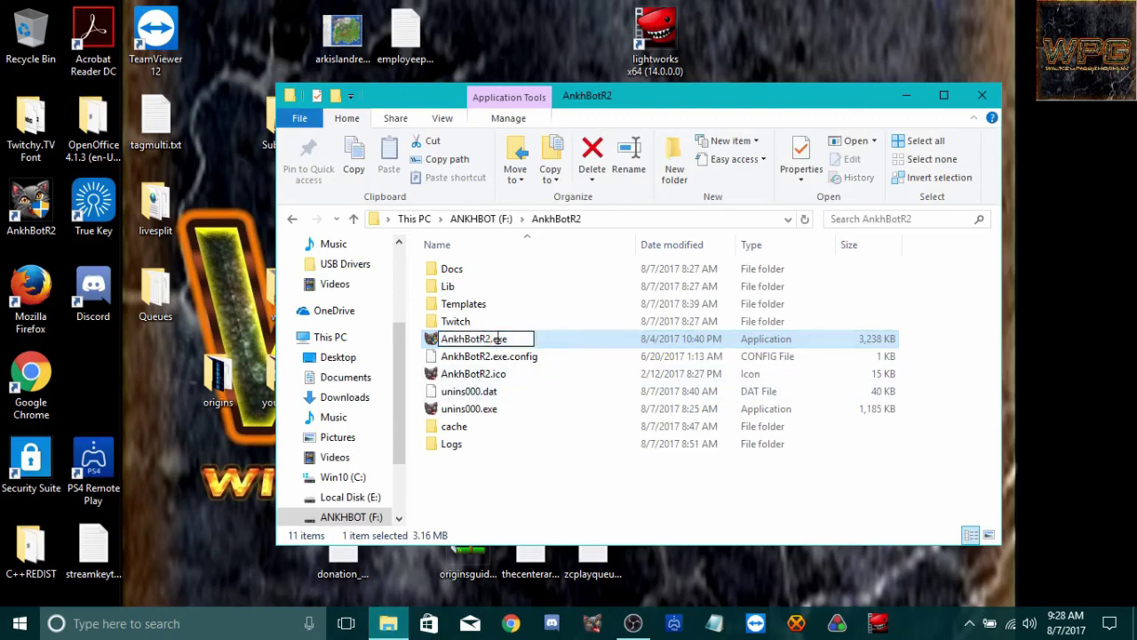
{"action": "key", "text": "Return"}
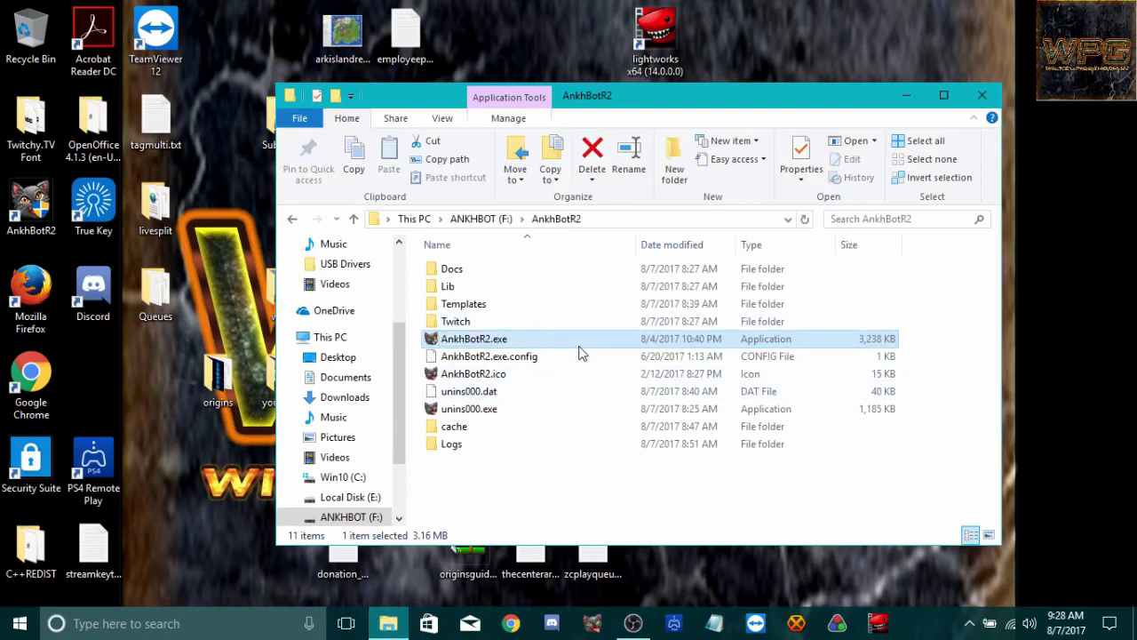
{"action": "key", "text": "Return"}
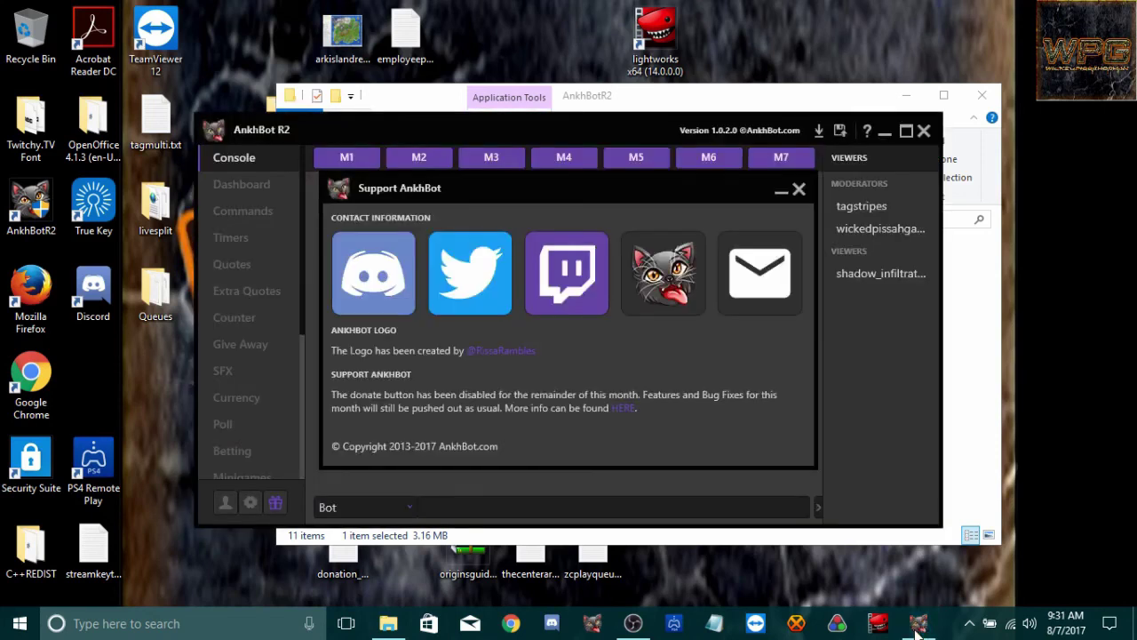
{"action": "left_click", "coordinate": [799, 191]}
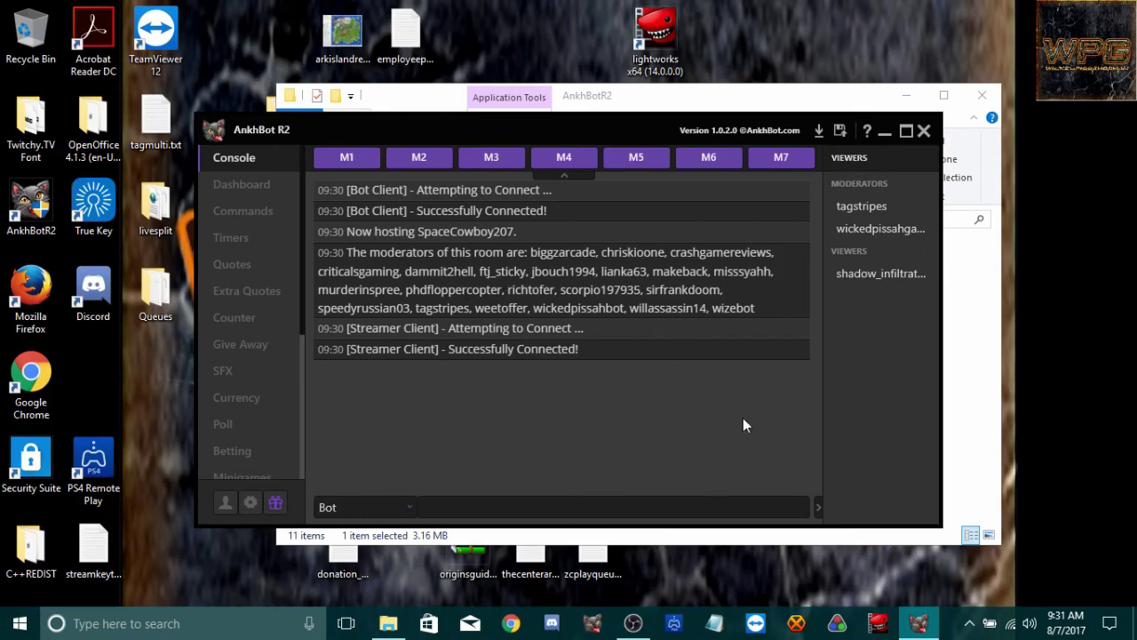
Exit AnkhBot R2 and close the AnkhBotR2 folder window.
{"action": "left_click", "coordinate": [924, 132]}
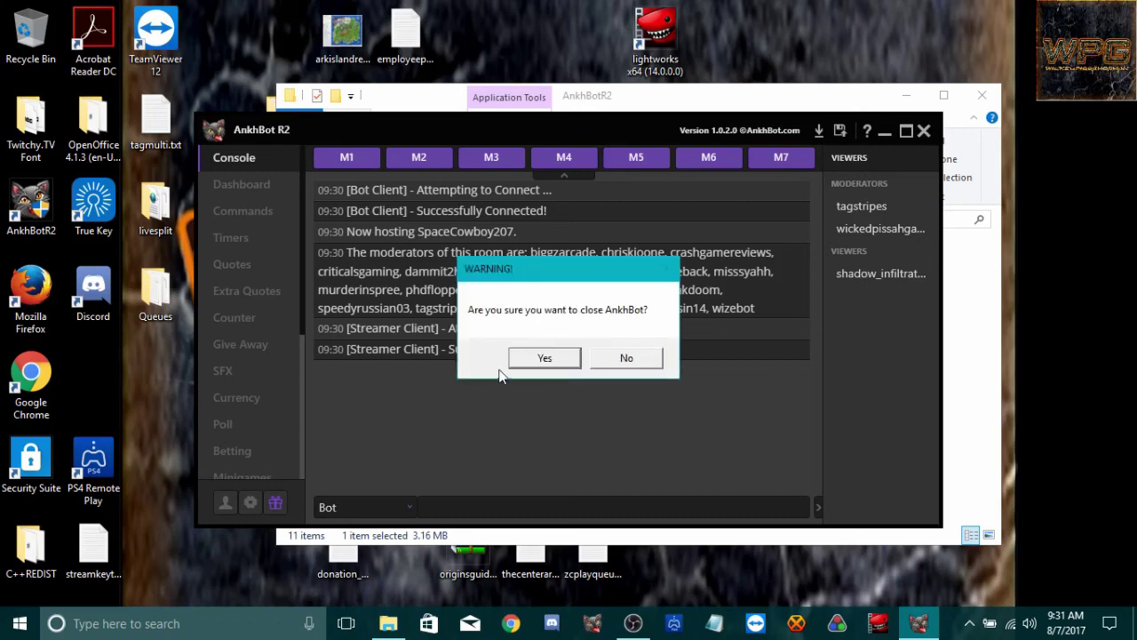
{"action": "left_click", "coordinate": [539, 360]}
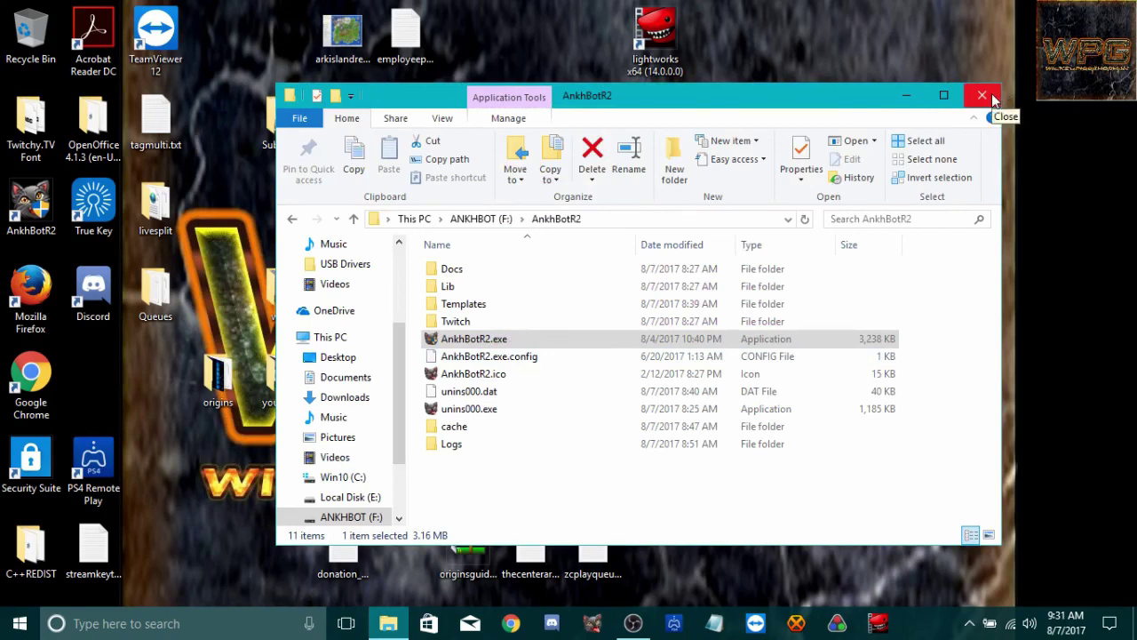
{"action": "left_click", "coordinate": [982, 95]}
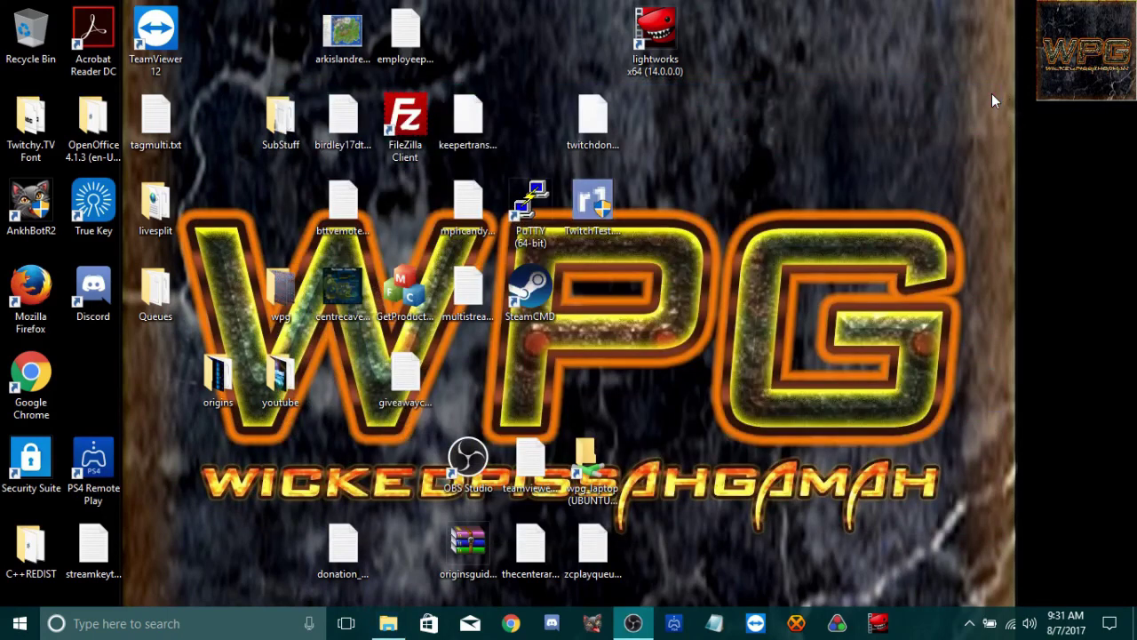